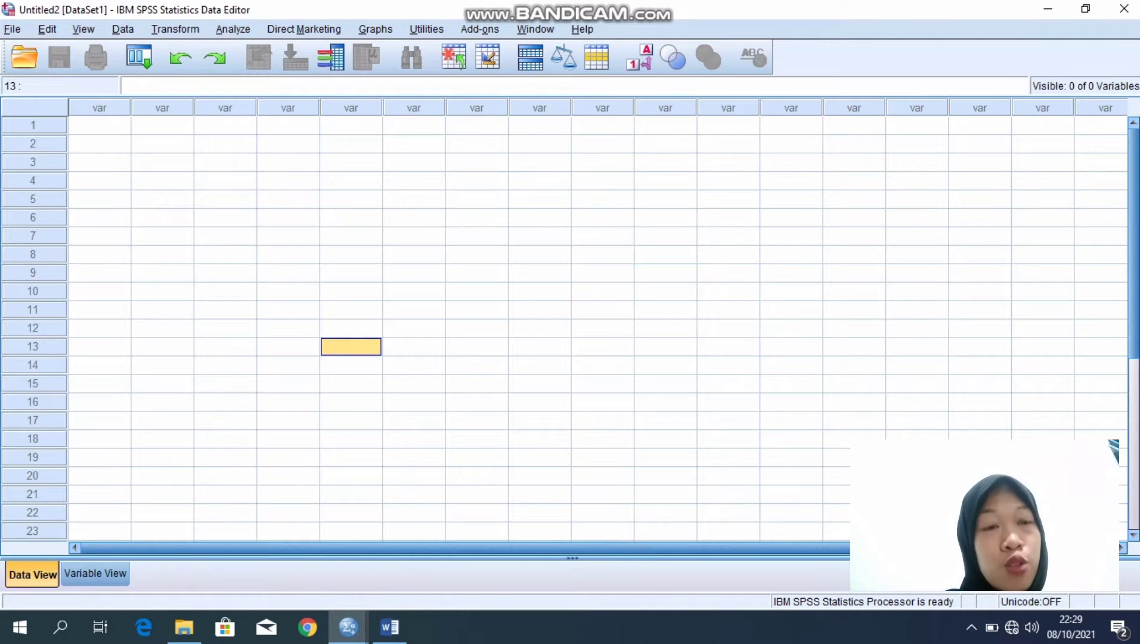
Check the table headers in the Word document and name the first variable irit in the SPSS variable definitions.
key("ctrl+t")
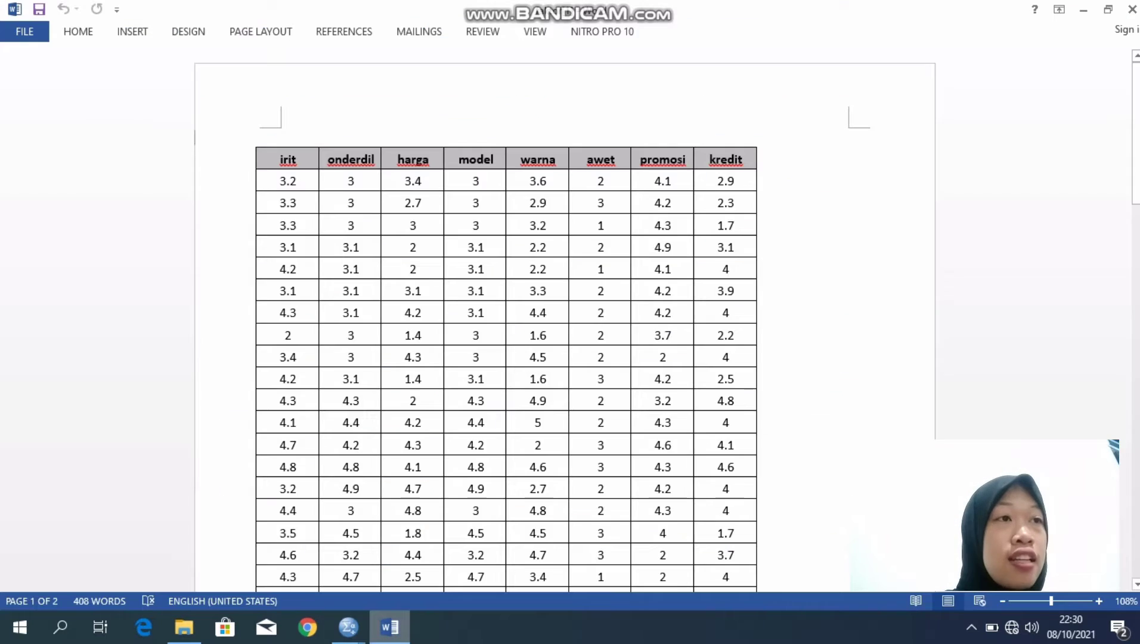
left_click(389, 627)
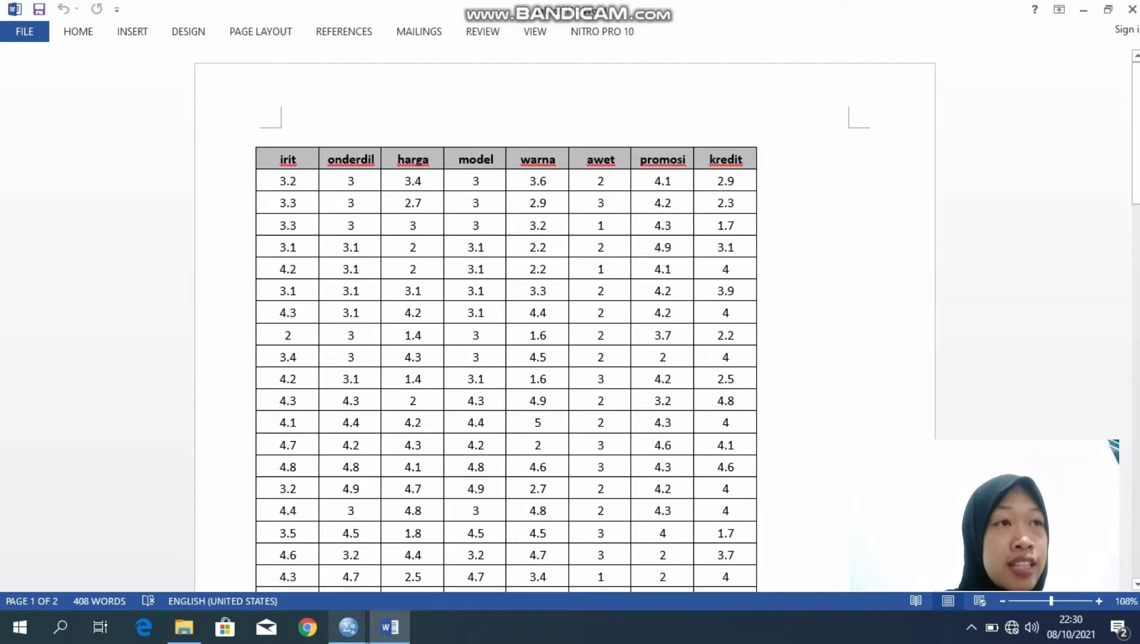
mouse_move(389, 626)
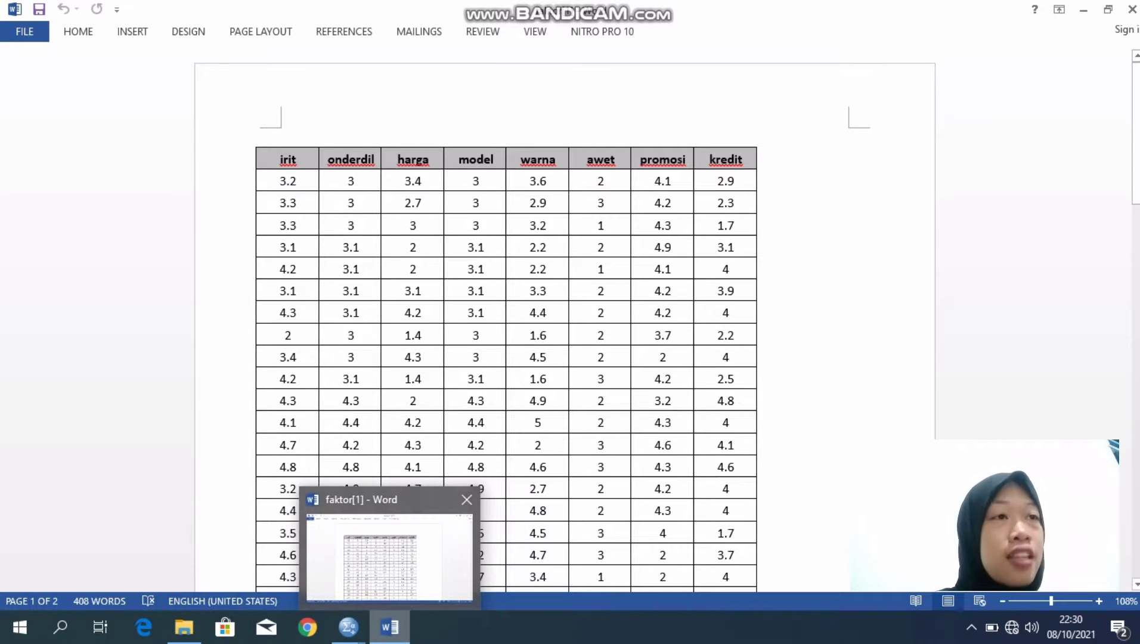
mouse_move(348, 626)
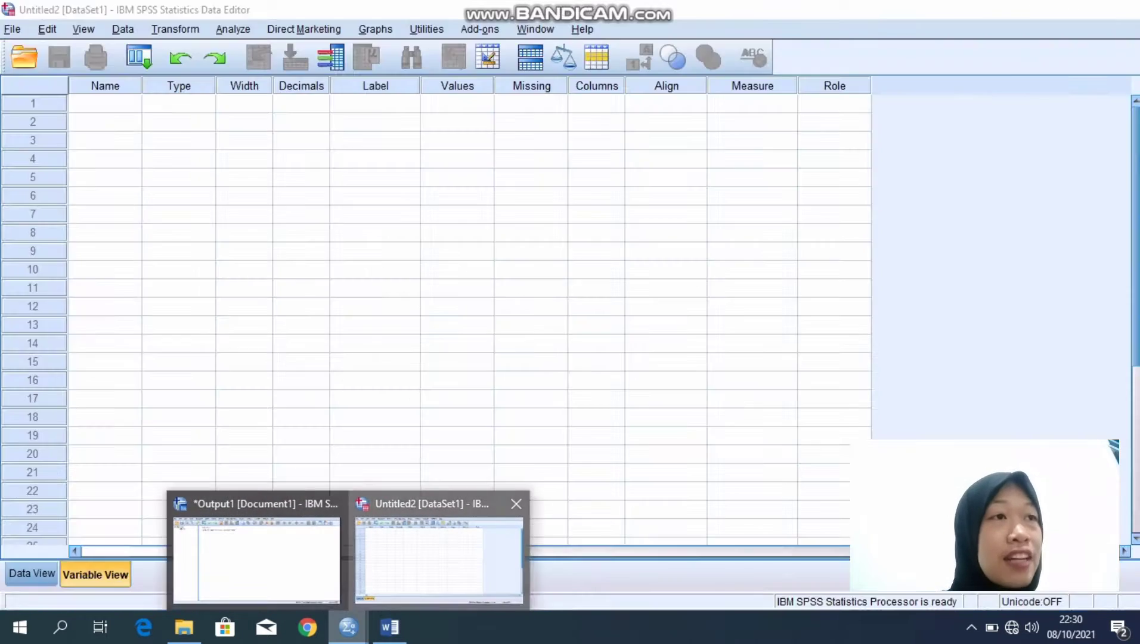
left_click(438, 558)
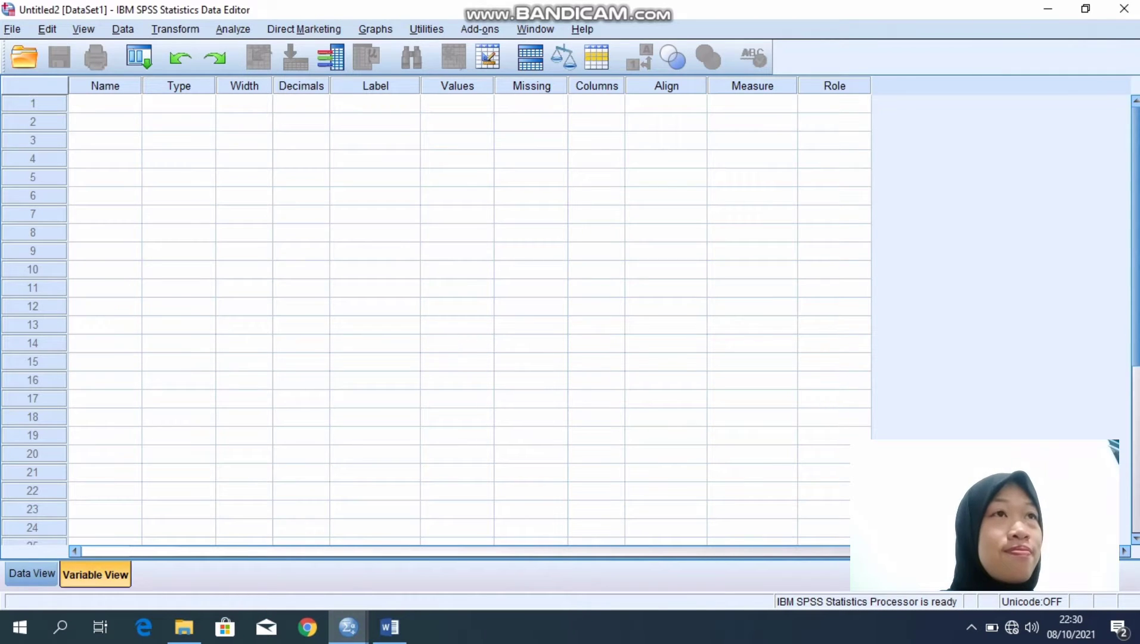
left_click(105, 103)
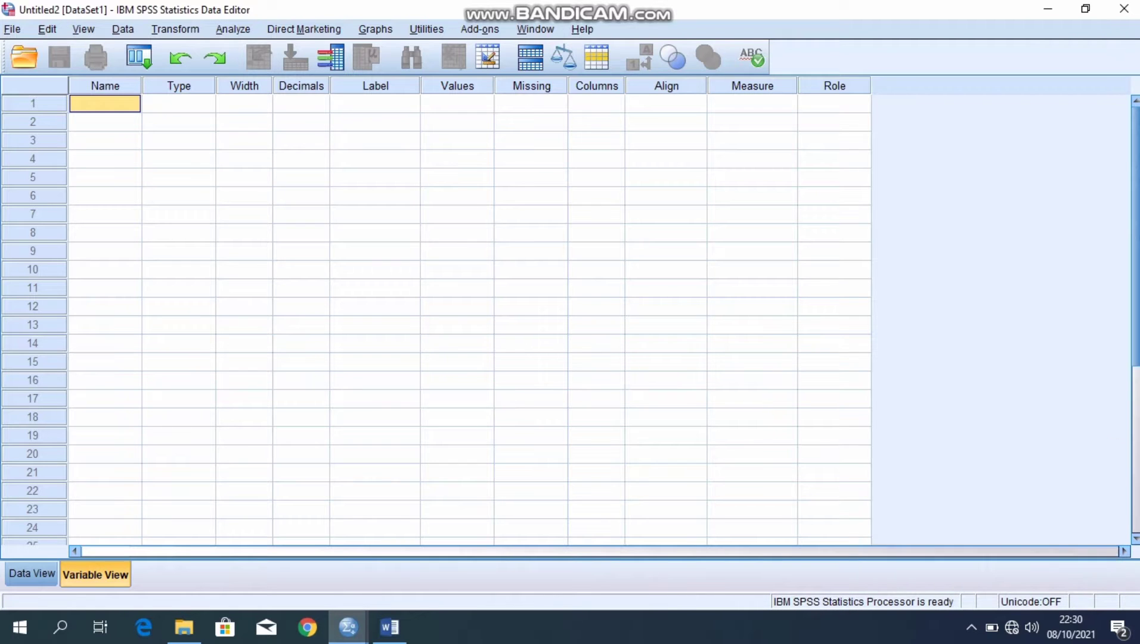
Switch to Word and copy all the table's data rows across both pages, leaving out the header row.
key("alt+Tab")
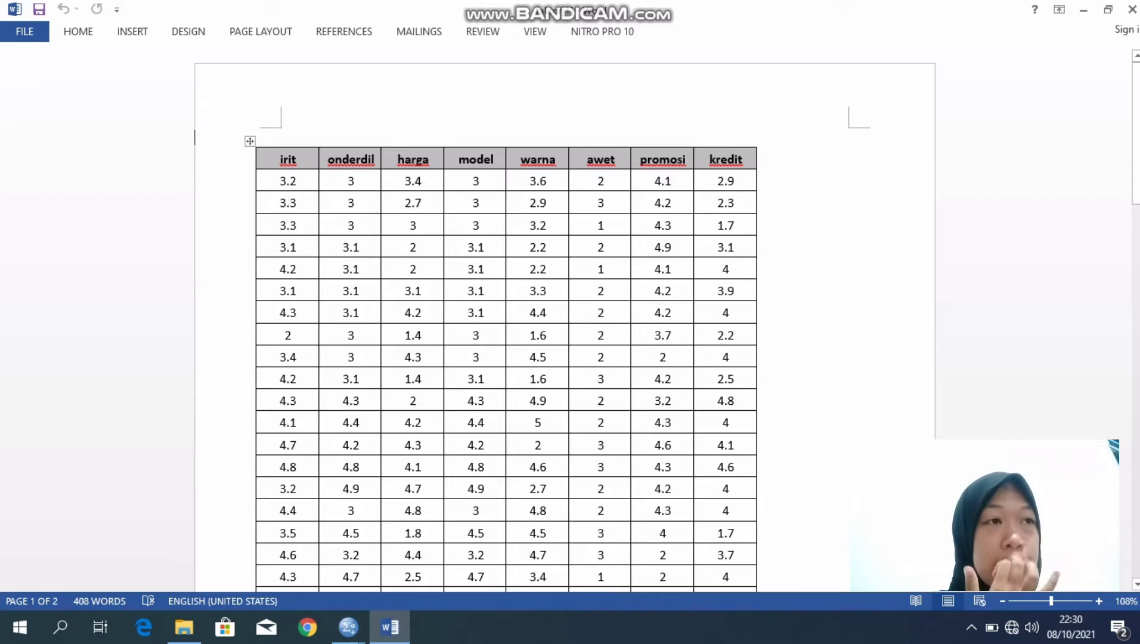
left_click_drag(278, 180, 727, 260)
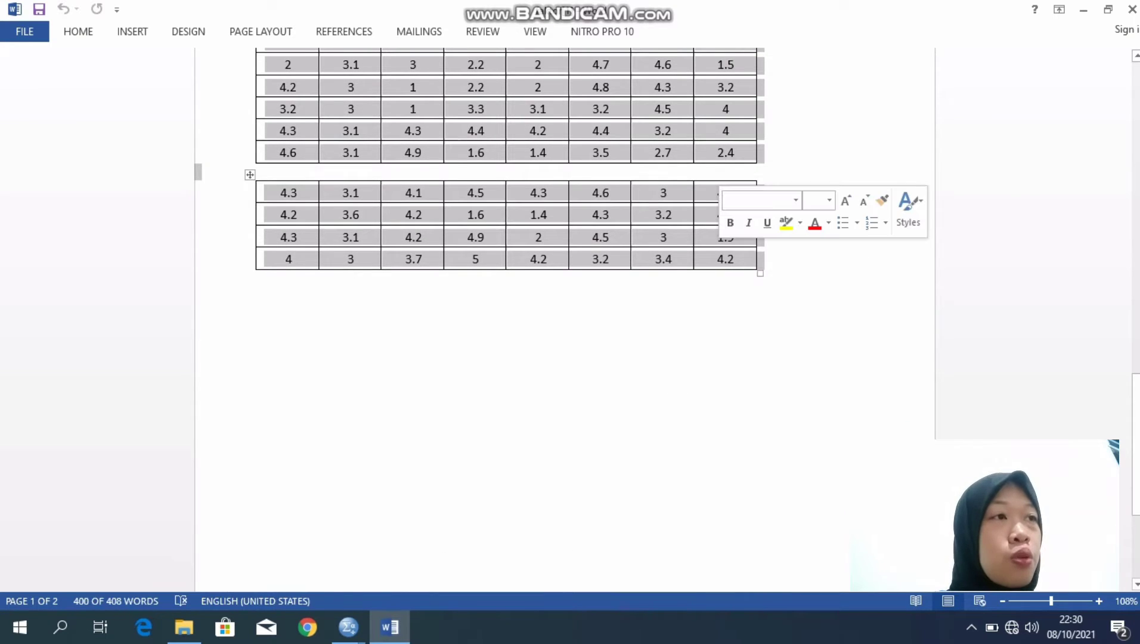
right_click(697, 241)
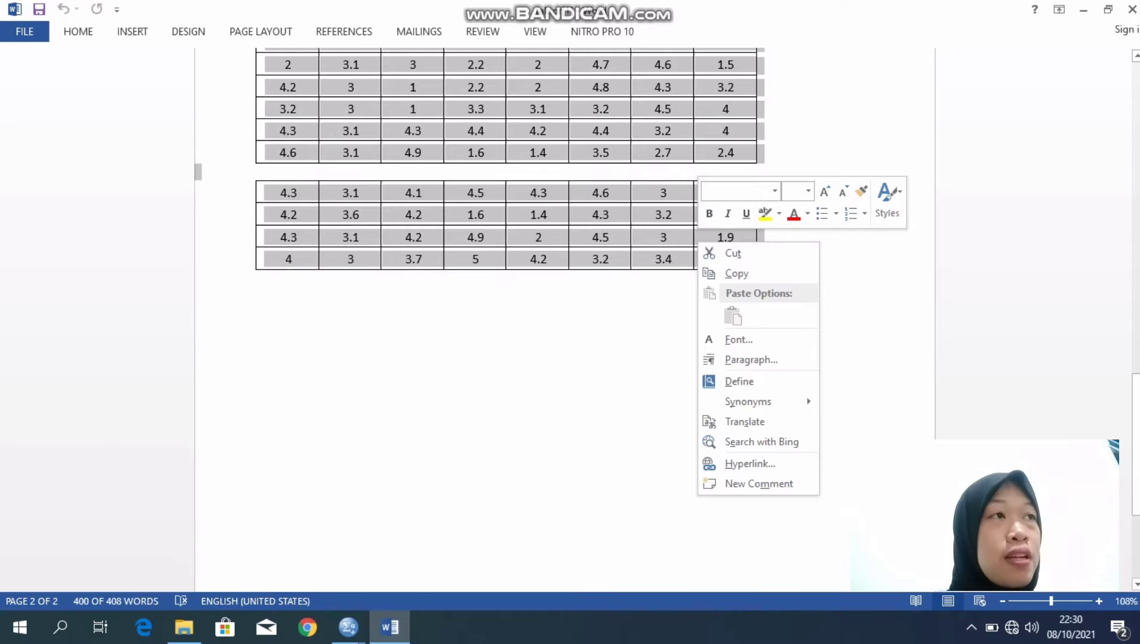
left_click(736, 273)
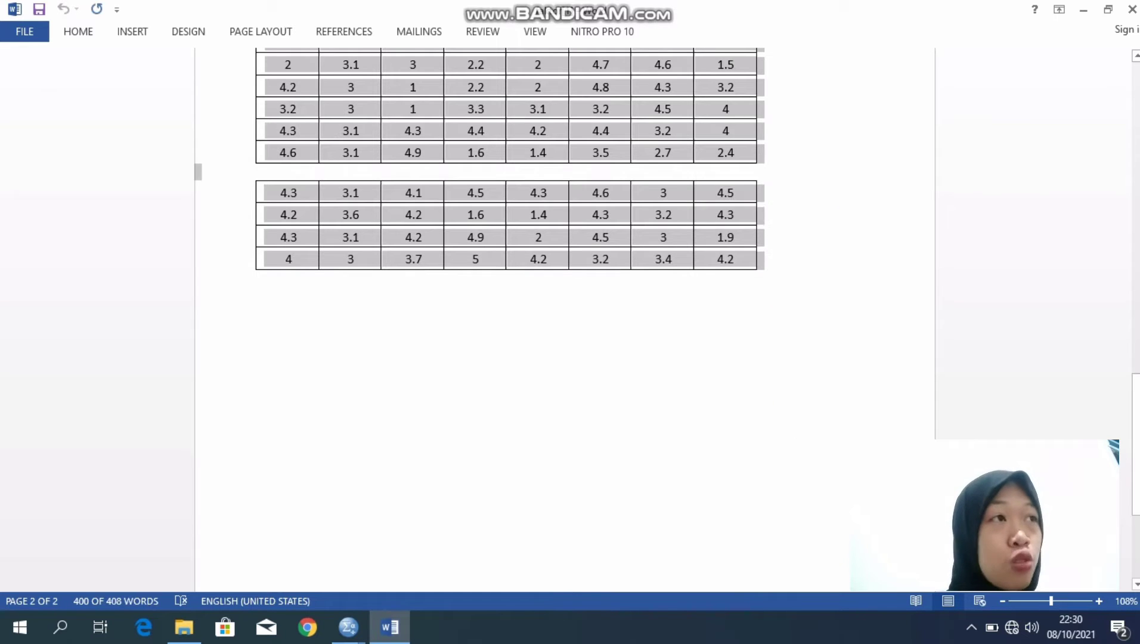
Switch to SPSS and paste the copied data into the data grid, starting at row 1 of the irit column.
key("alt+Tab")
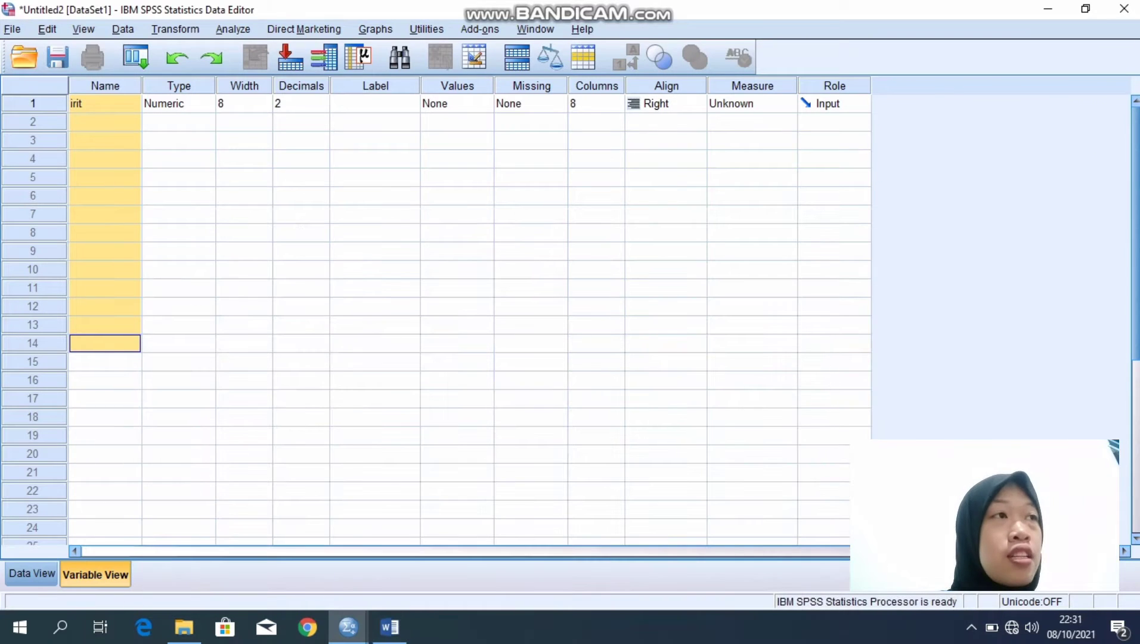
left_click(32, 573)
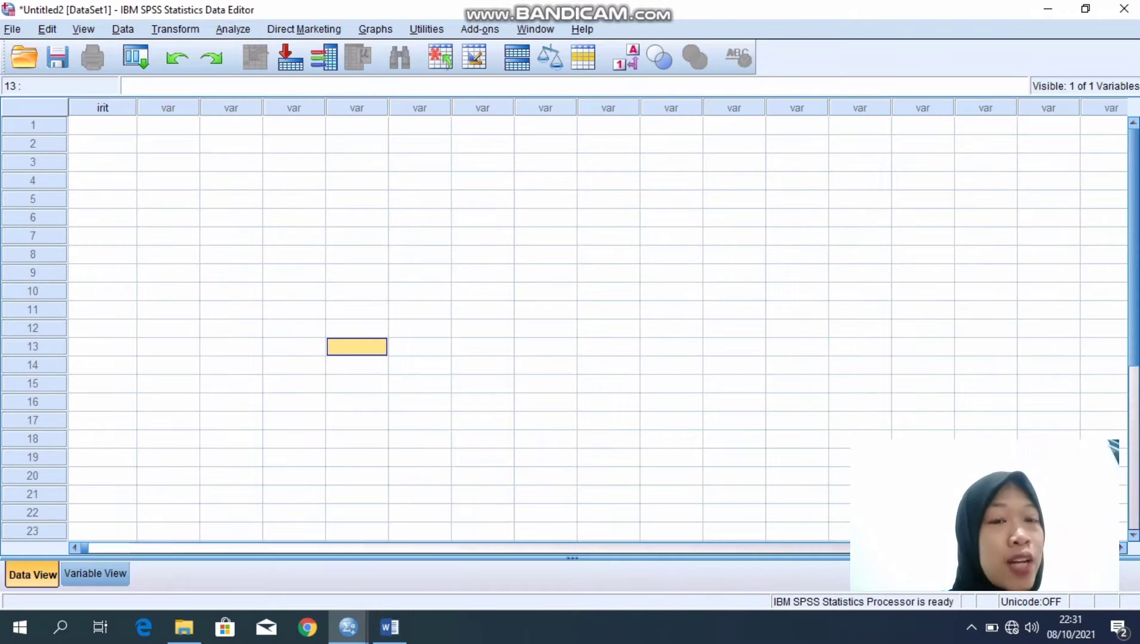
left_click(102, 125)
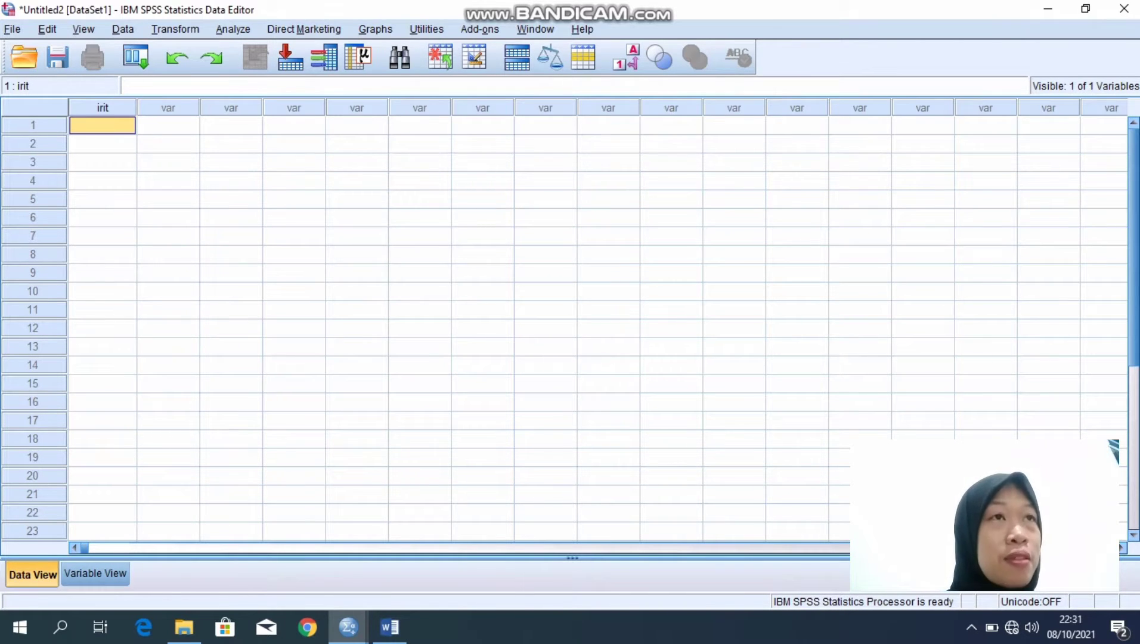
right_click(98, 125)
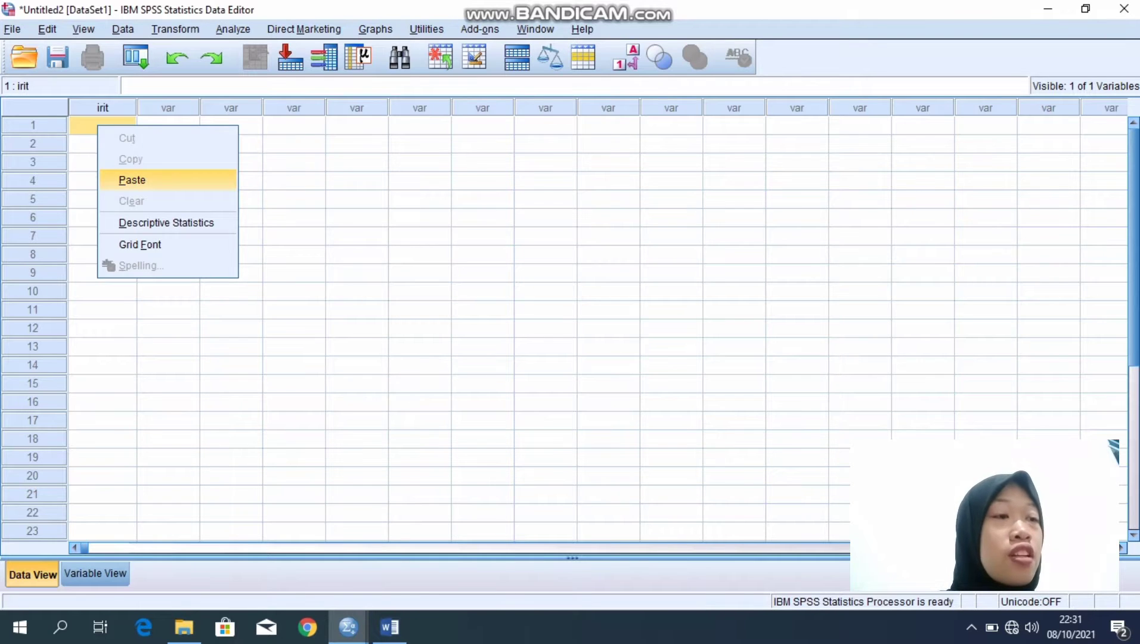
left_click(132, 179)
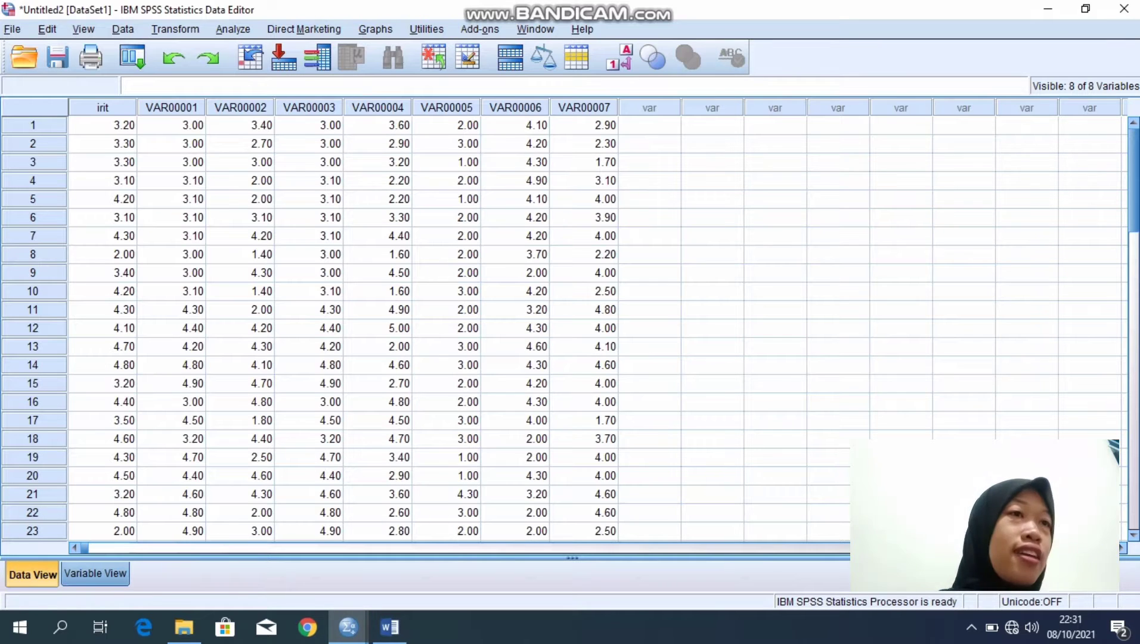
Rename the second variable as onderdil in the variable definitions.
left_click(95, 573)
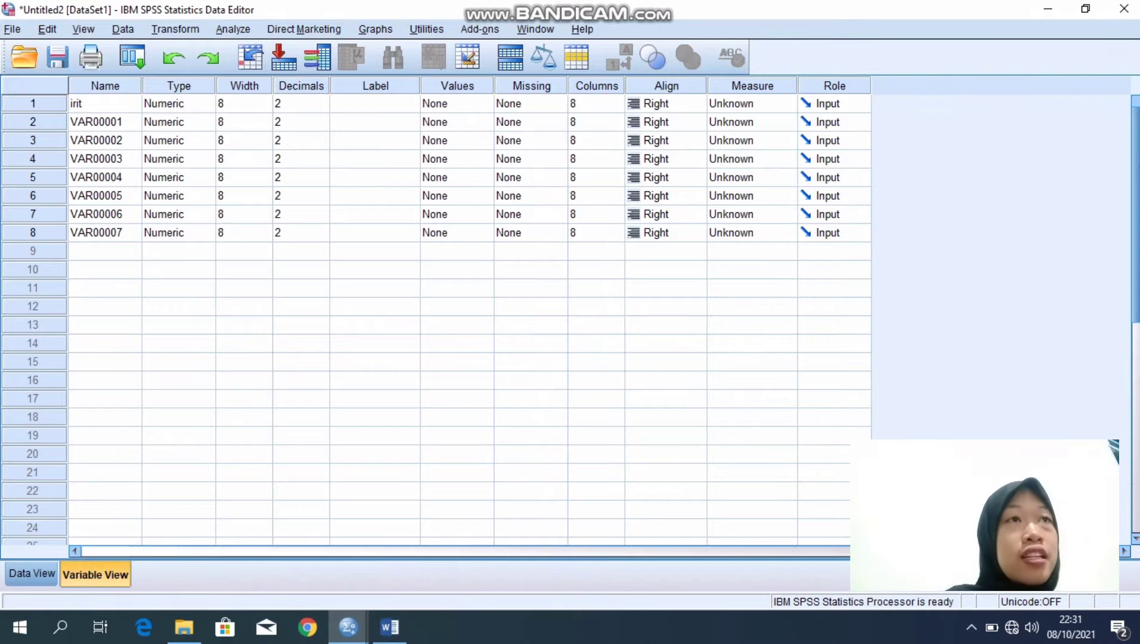
left_click(105, 122)
key("BackSpace")
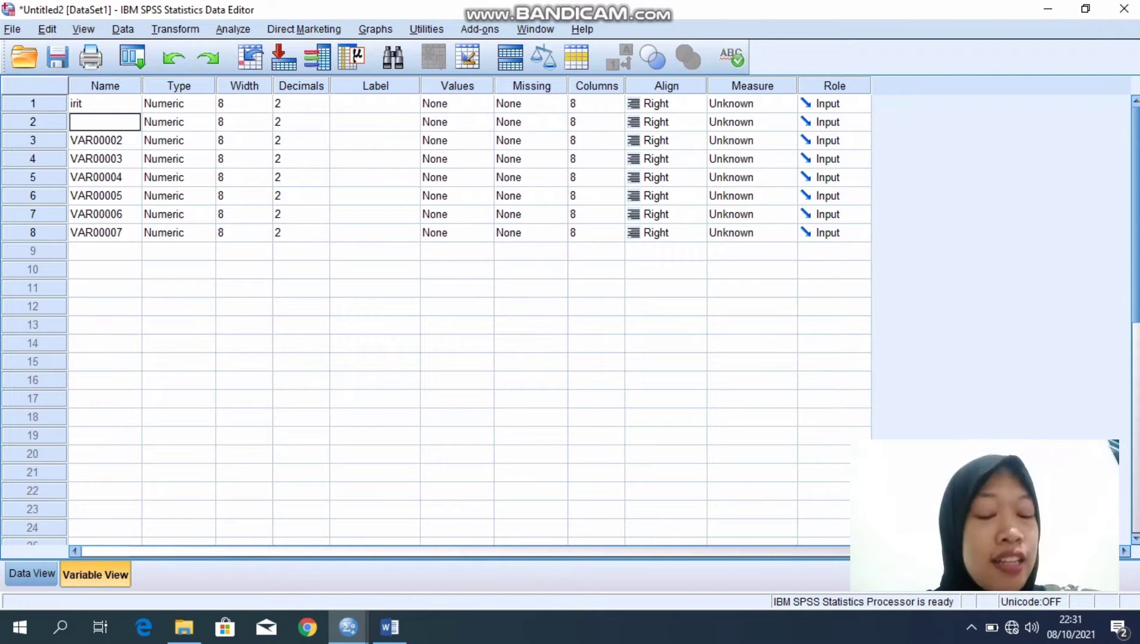
type("on")
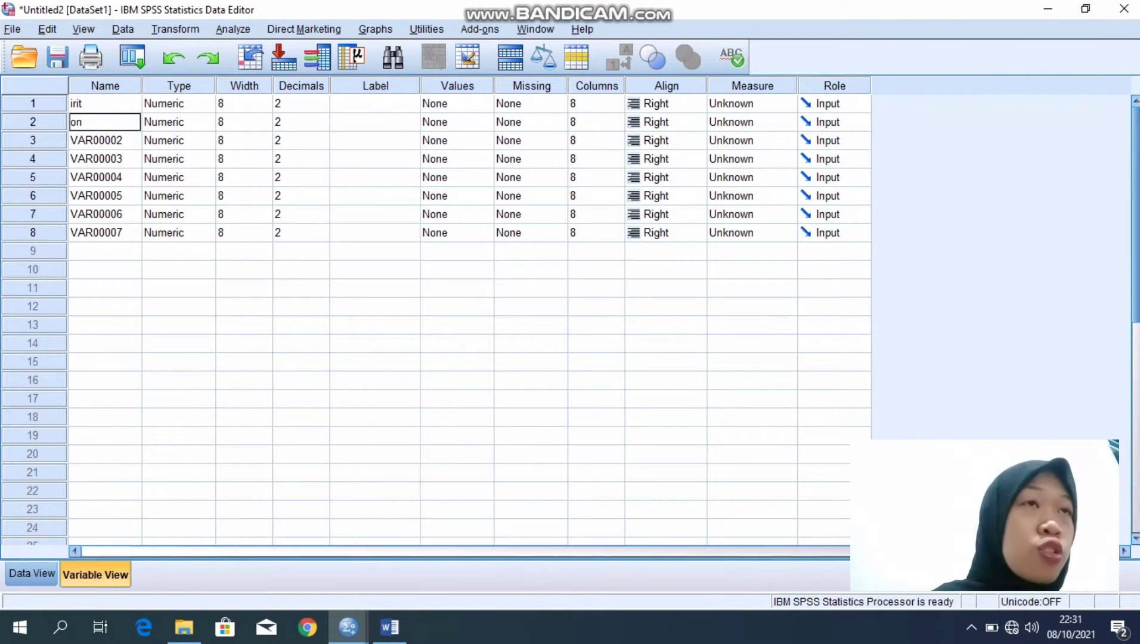
type("ed")
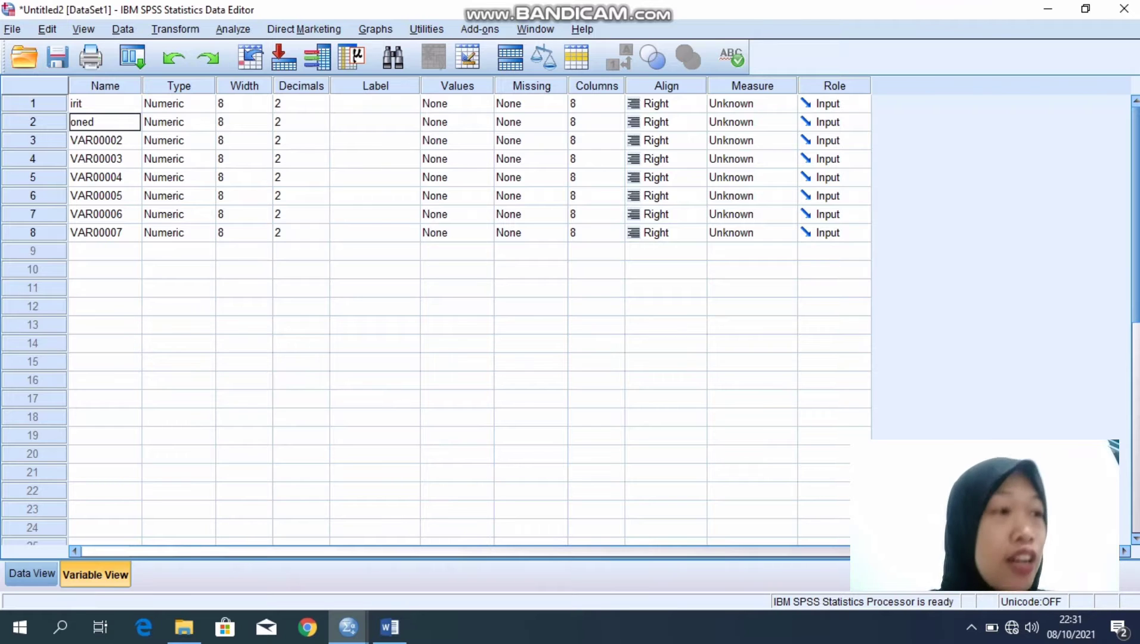
key("BackSpace")
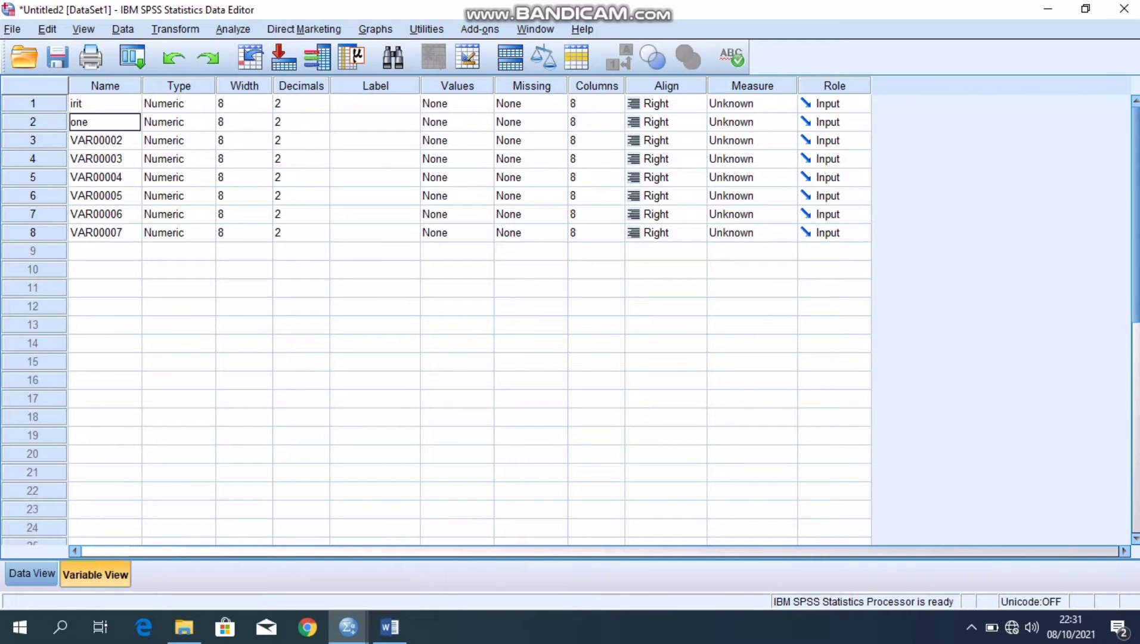
key("BackSpace")
type("derdil")
key("Return")
type("ha")
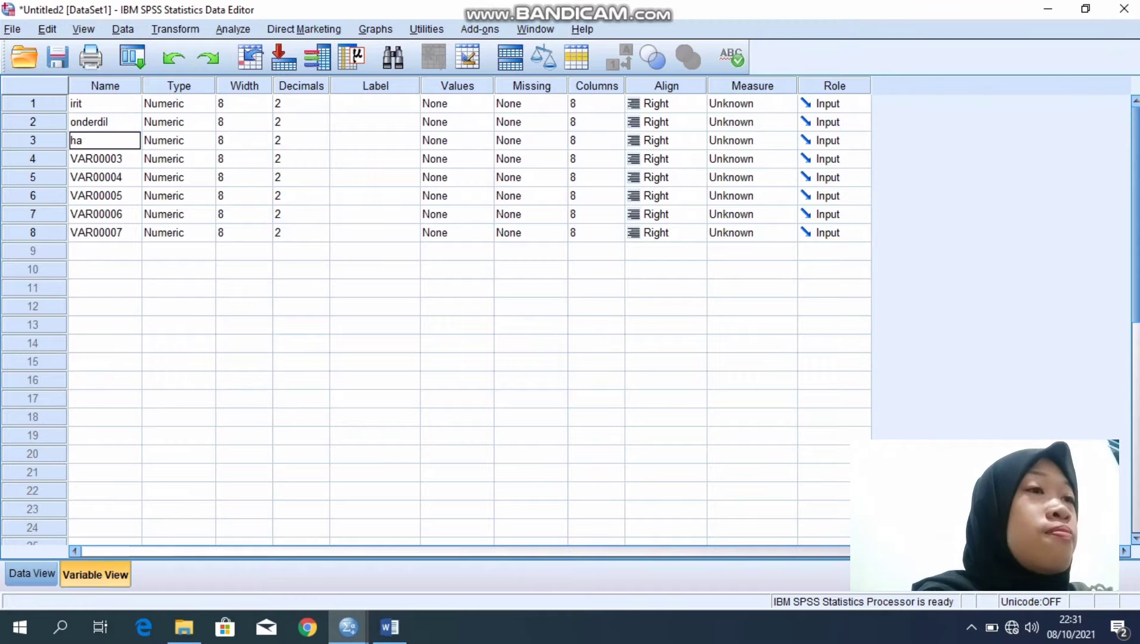
type("rda")
key("Return")
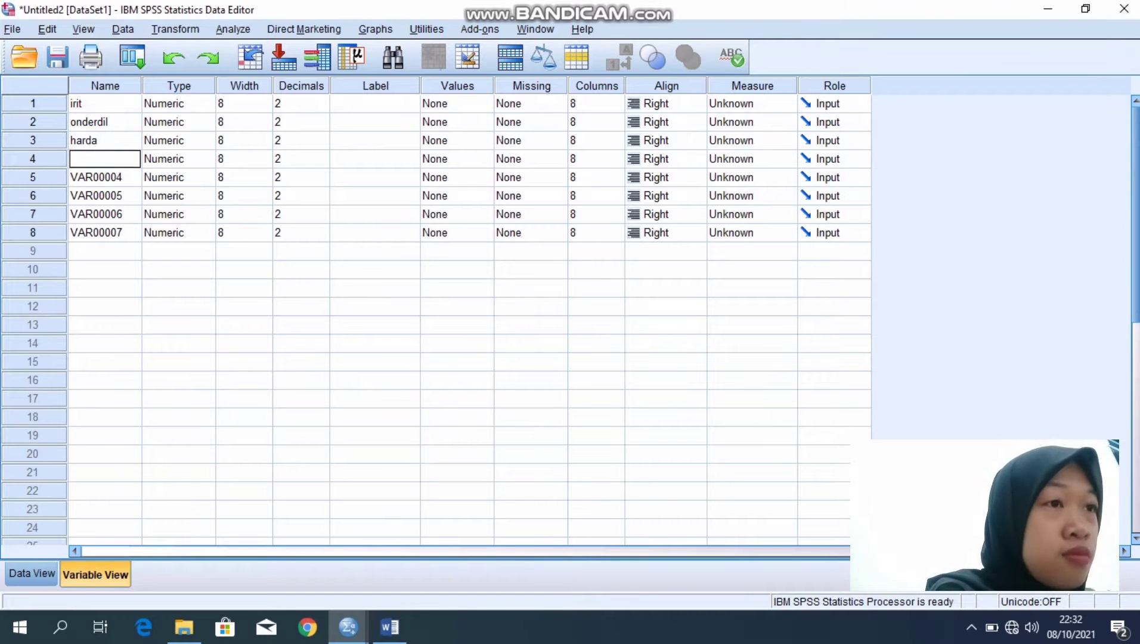
type("mo")
left_click(105, 214)
type("del")
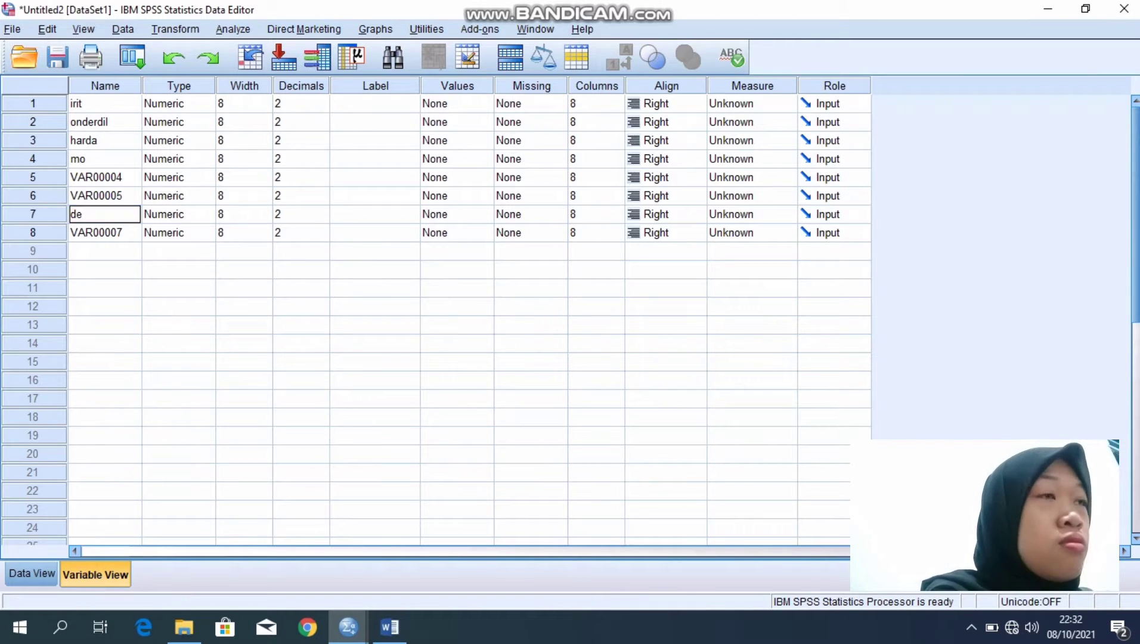
key("Up")
key("Up")
key("Up")
key("Up")
Rename the third variable as harga and the fourth variable as model.
type("harga")
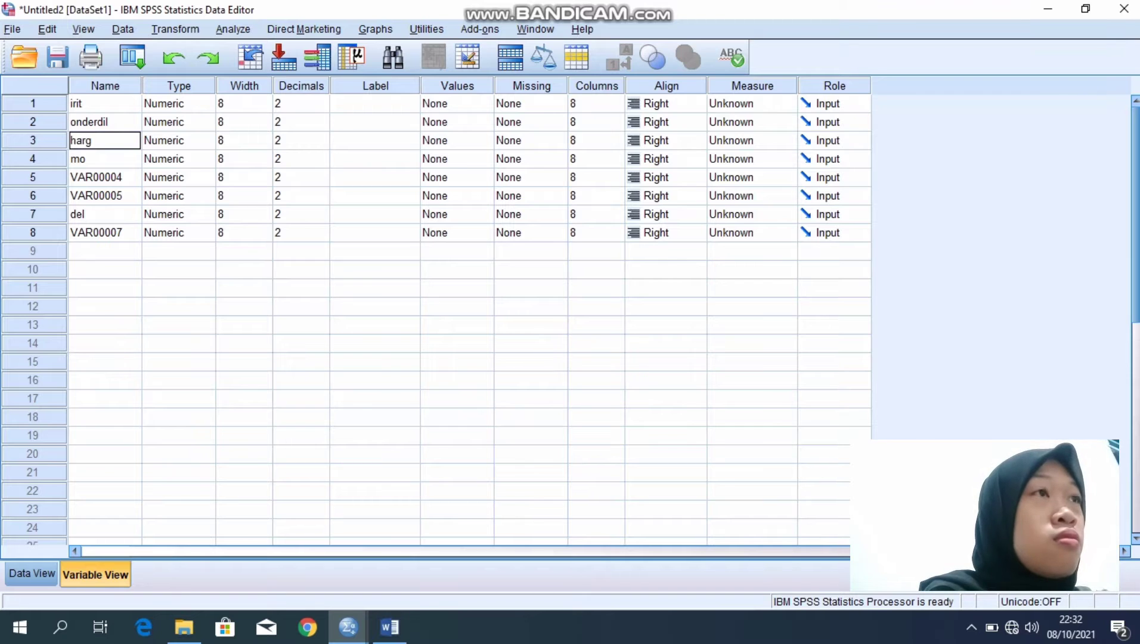
key("Return")
type("model")
key("Return")
Rename the fifth variable as warna and the sixth variable as awet.
key("BackSpace")
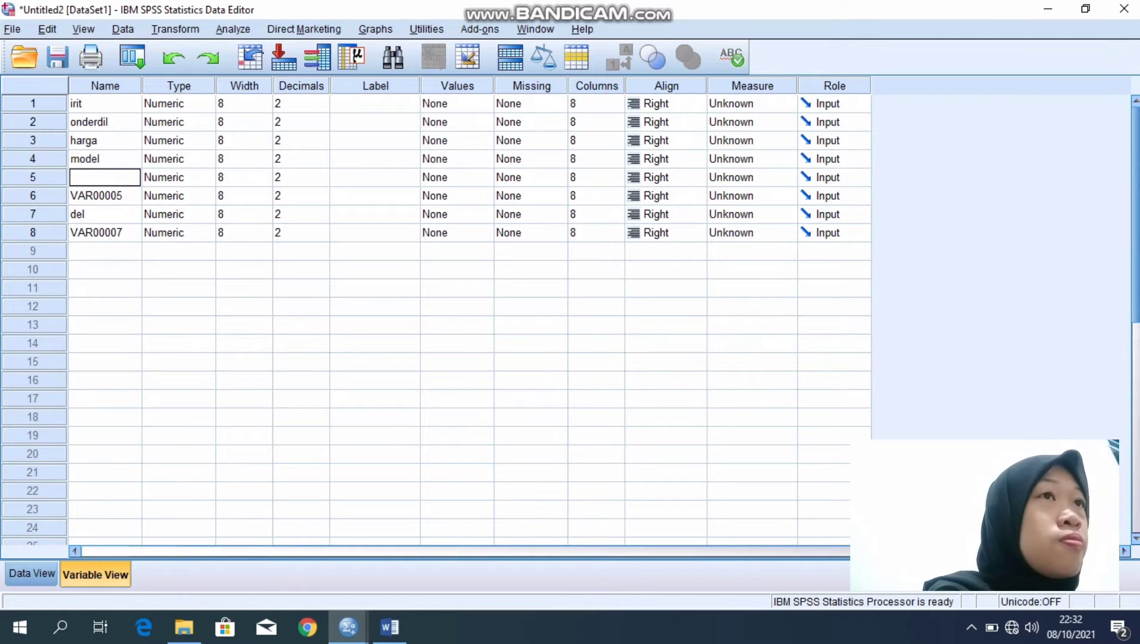
type("warna")
key("Return")
type("awet")
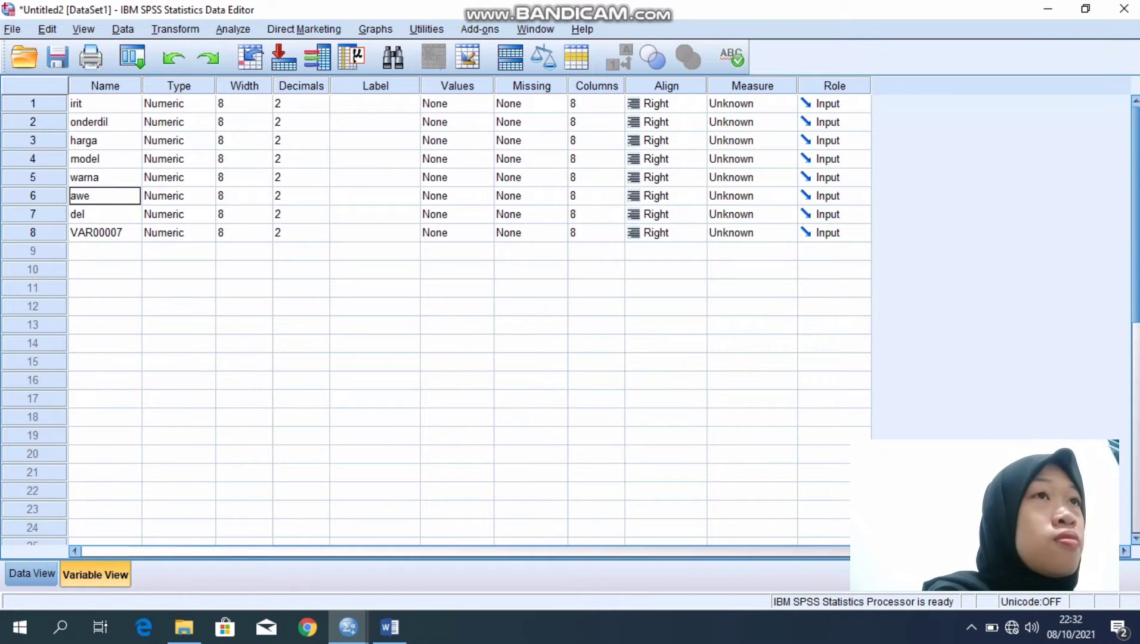
key("Return")
Rename the seventh variable as promosi and the eighth variable as kredit.
key("BackSpace")
type("promosi")
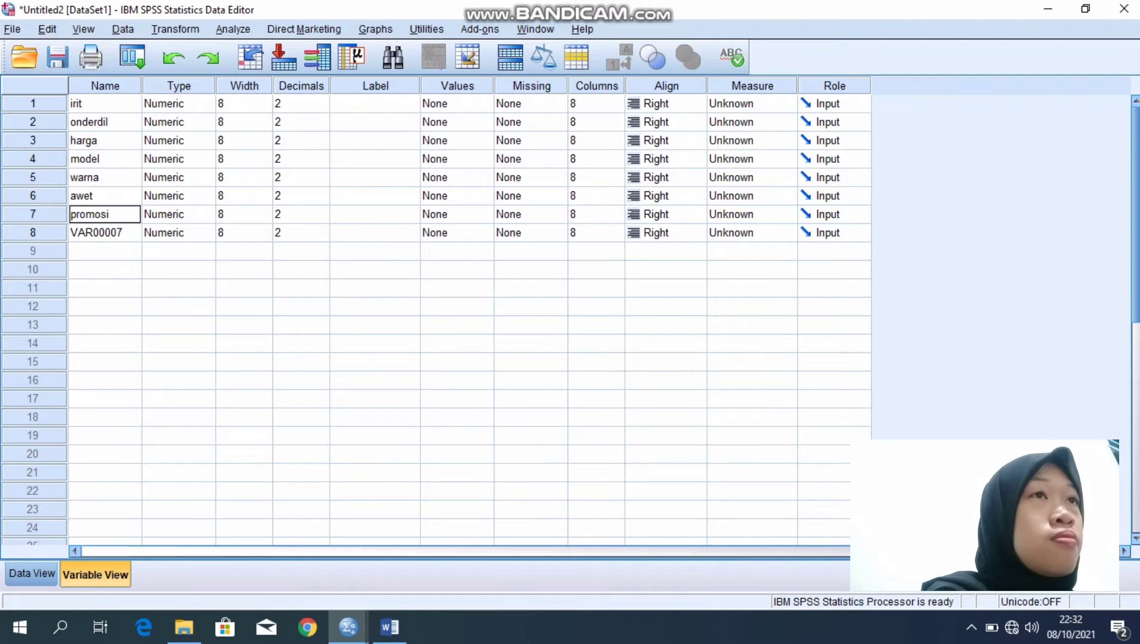
key("Return")
key("Return")
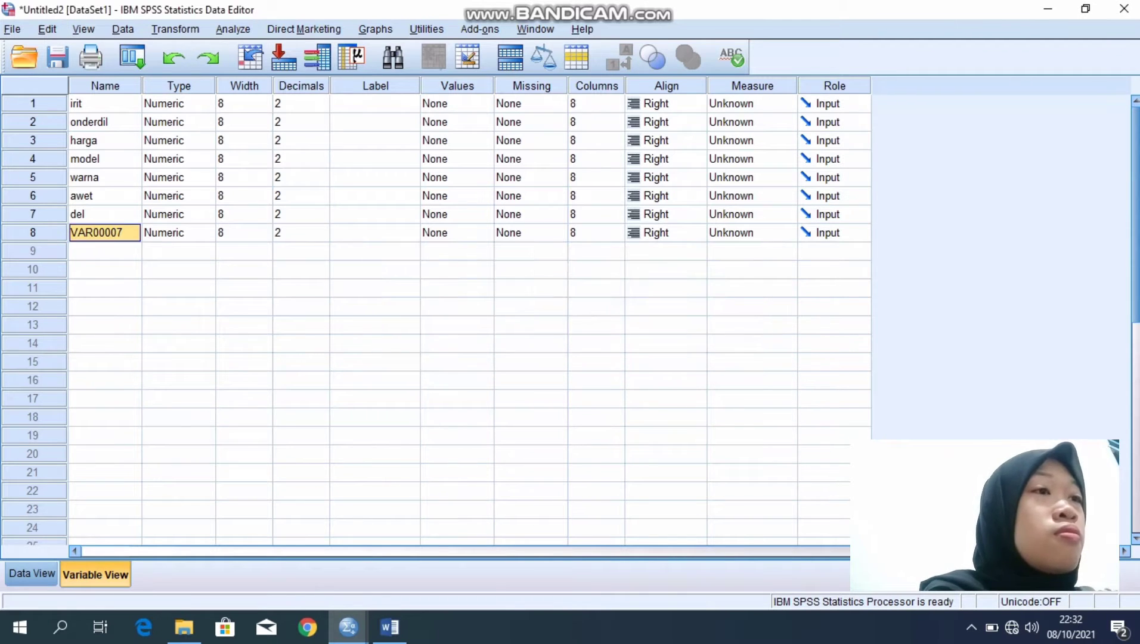
key("Up")
type("promosi")
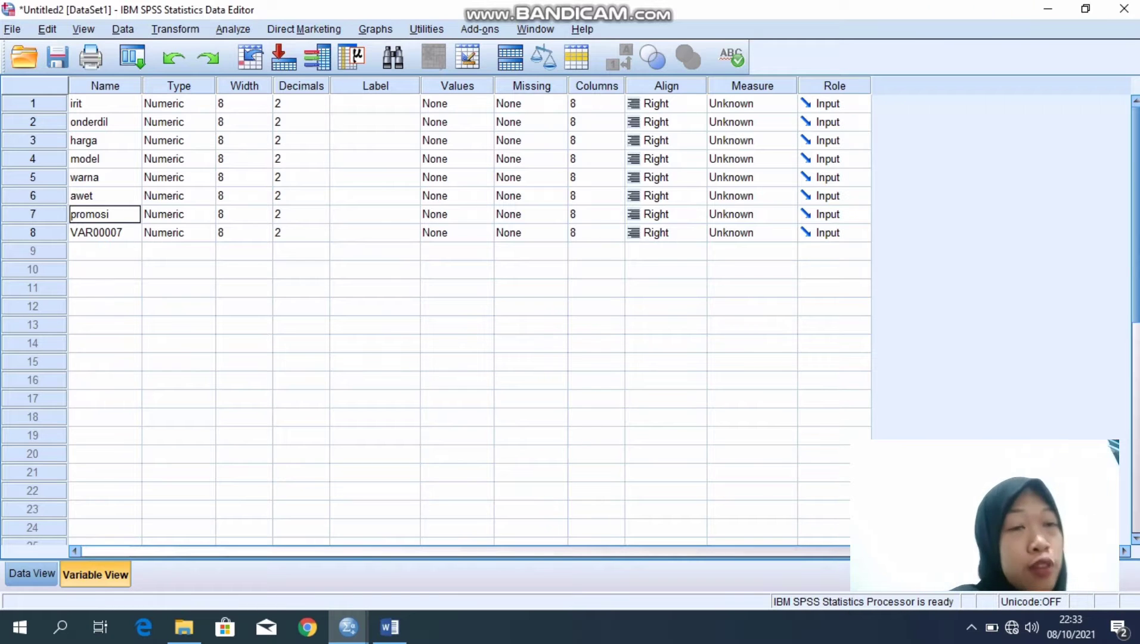
key("Return")
type("kredit")
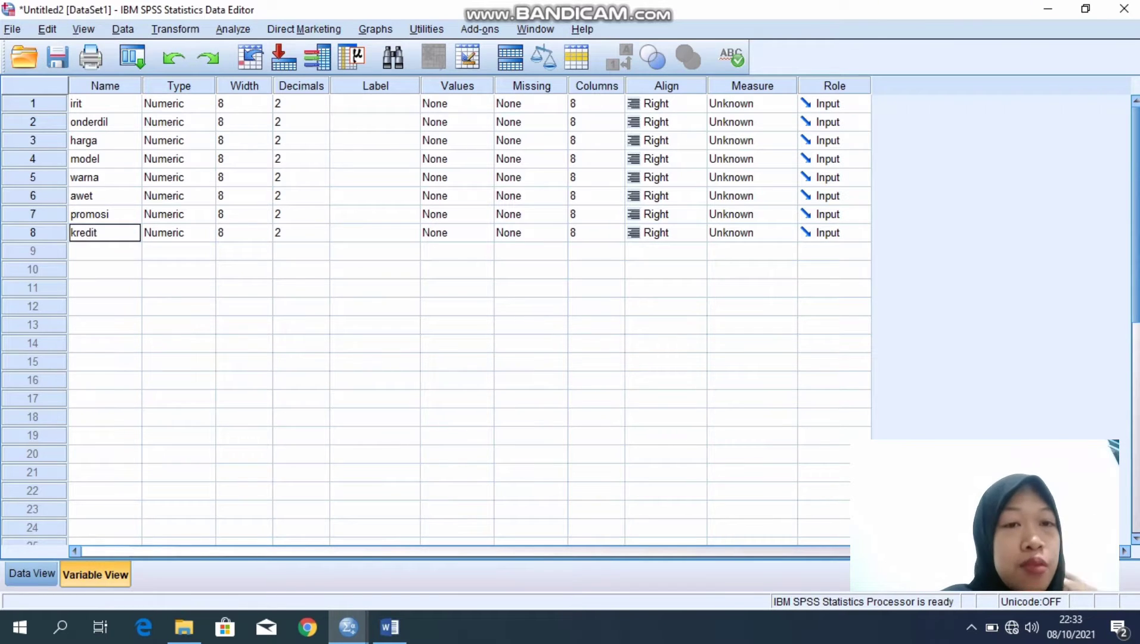
Accept the Numeric type with width 8 and 2 decimal places for the irit variable.
left_click(205, 104)
left_click(207, 104)
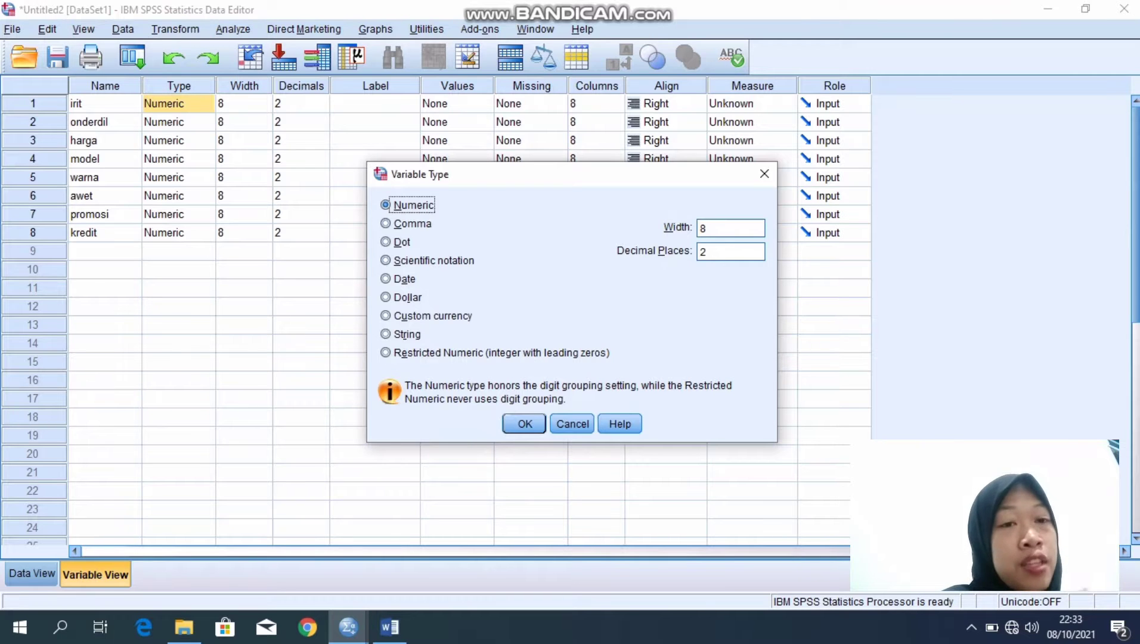
left_click(704, 252)
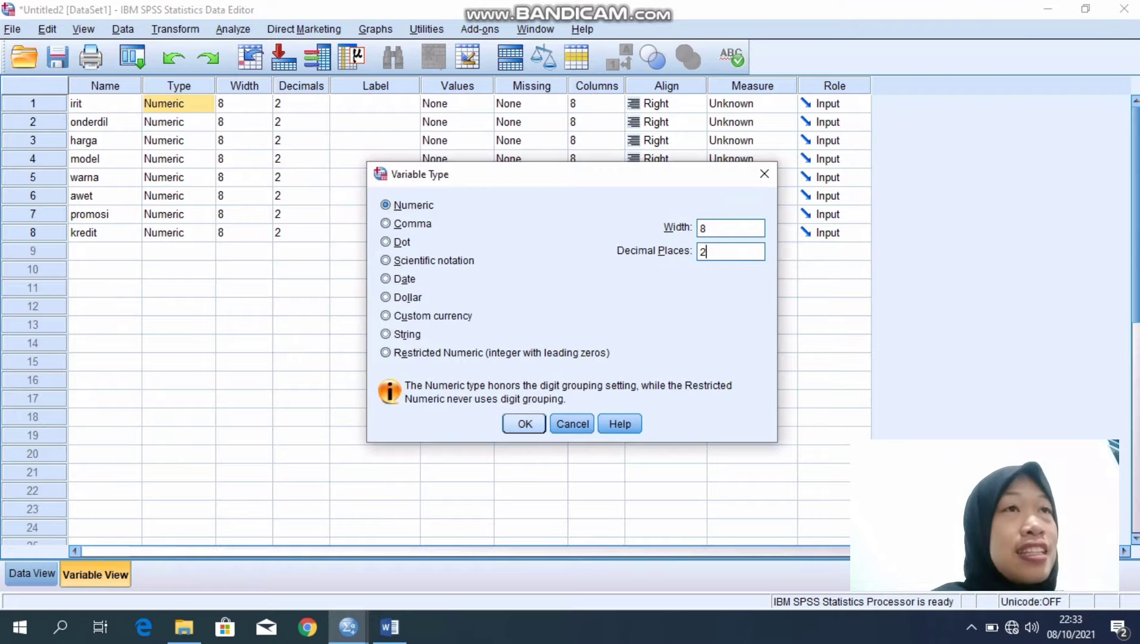
left_click(524, 424)
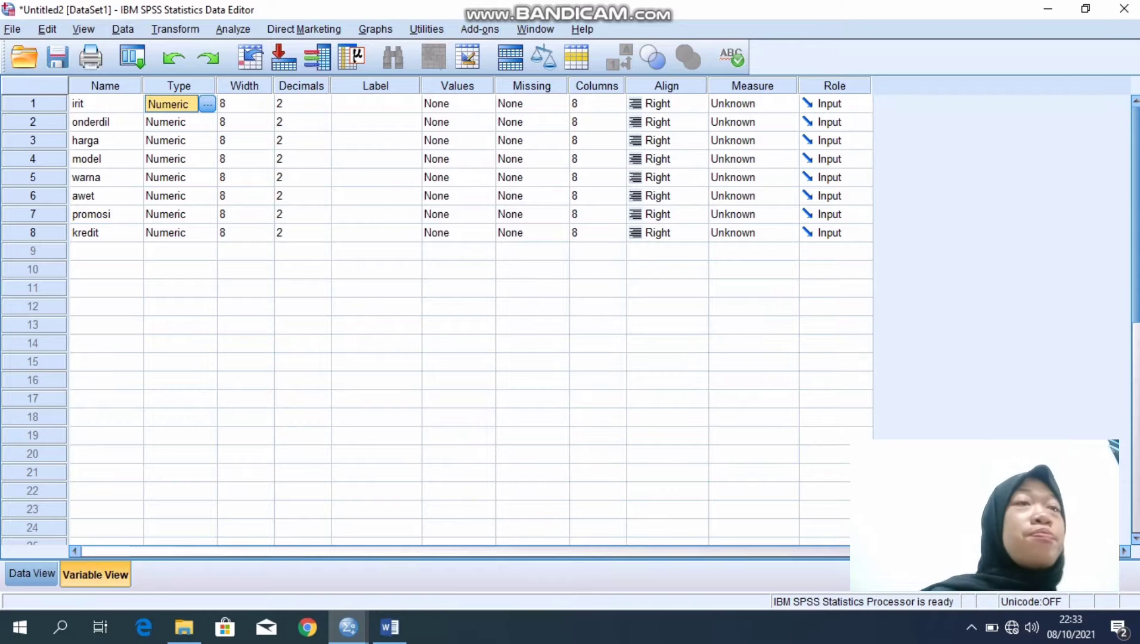
Set the measurement level of the irit variable to Nominal.
left_click(781, 103)
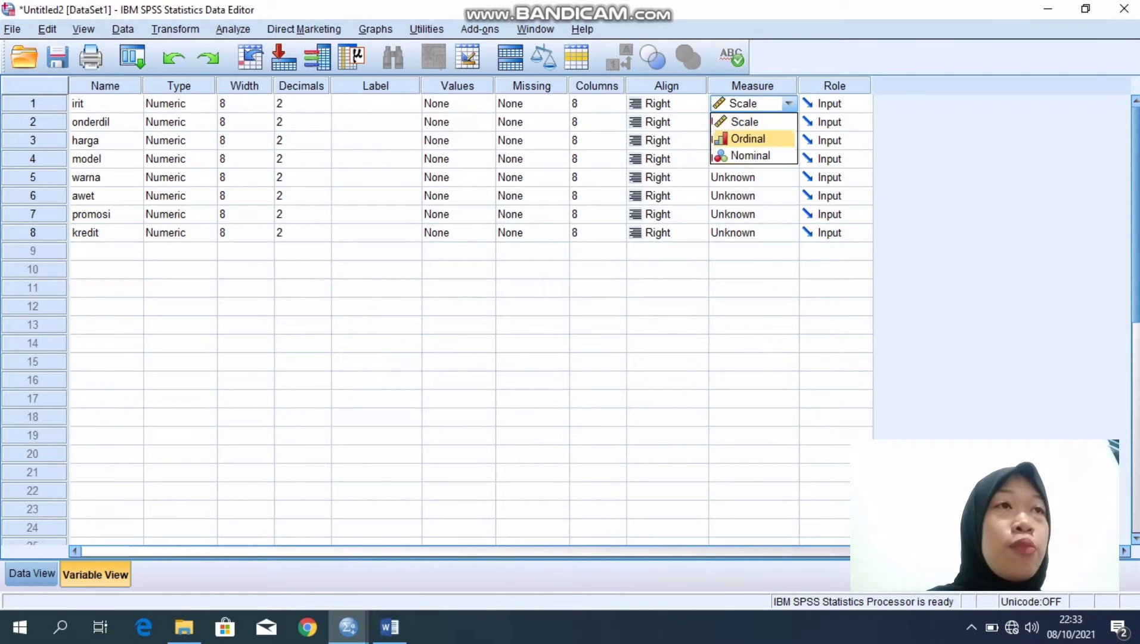
key("Return")
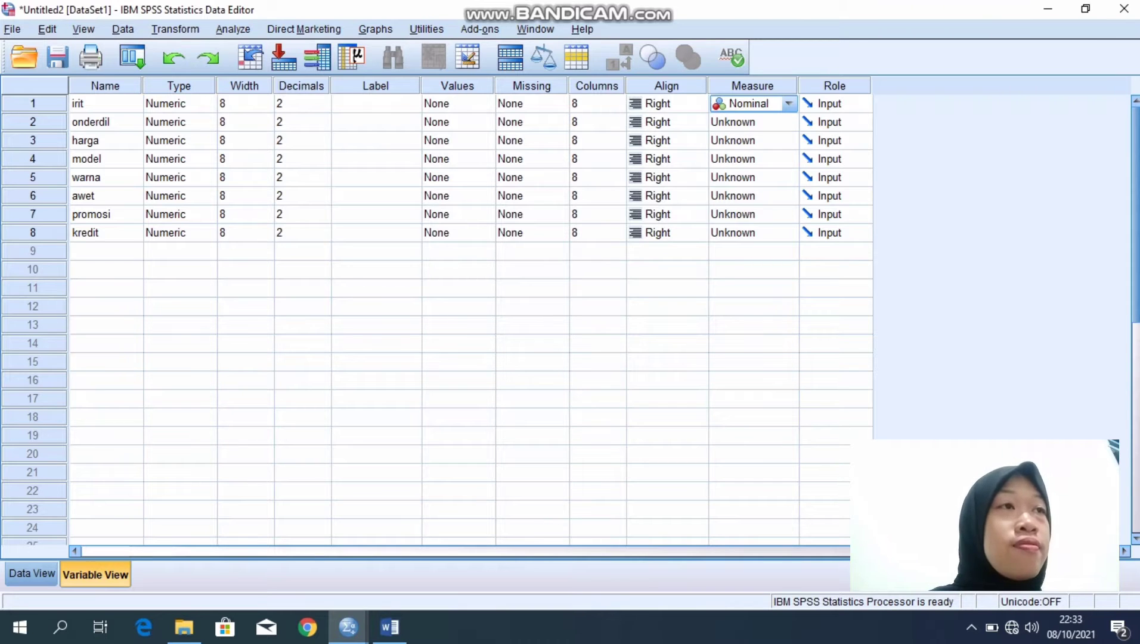
Set the measurement level of the onderdil and harga variables to Nominal.
left_click(782, 122)
key("Return")
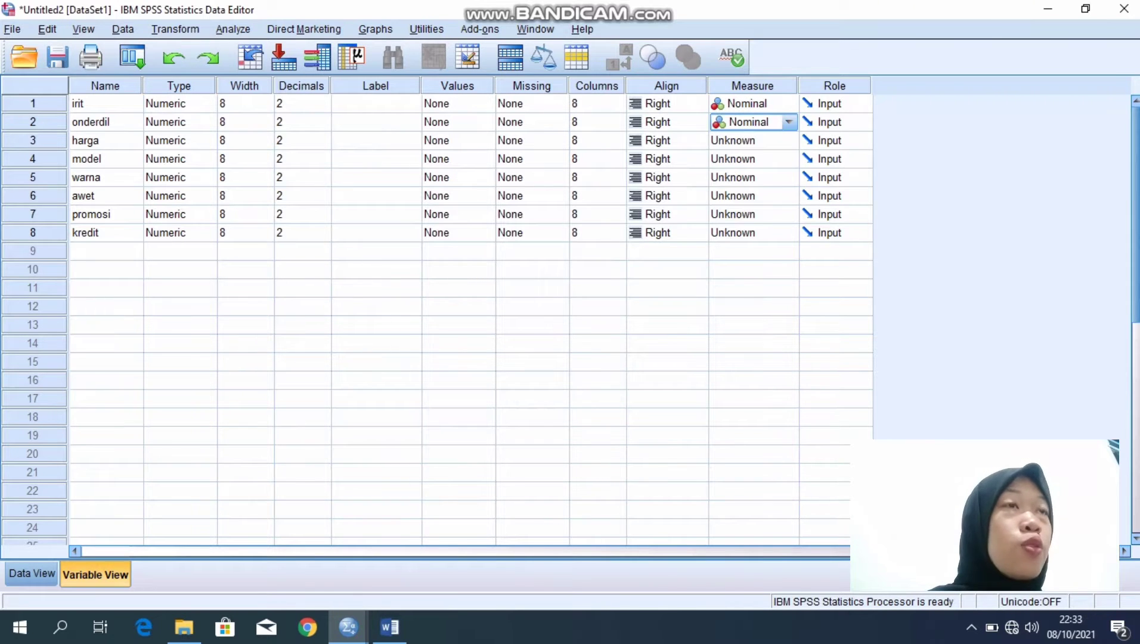
left_click(786, 141)
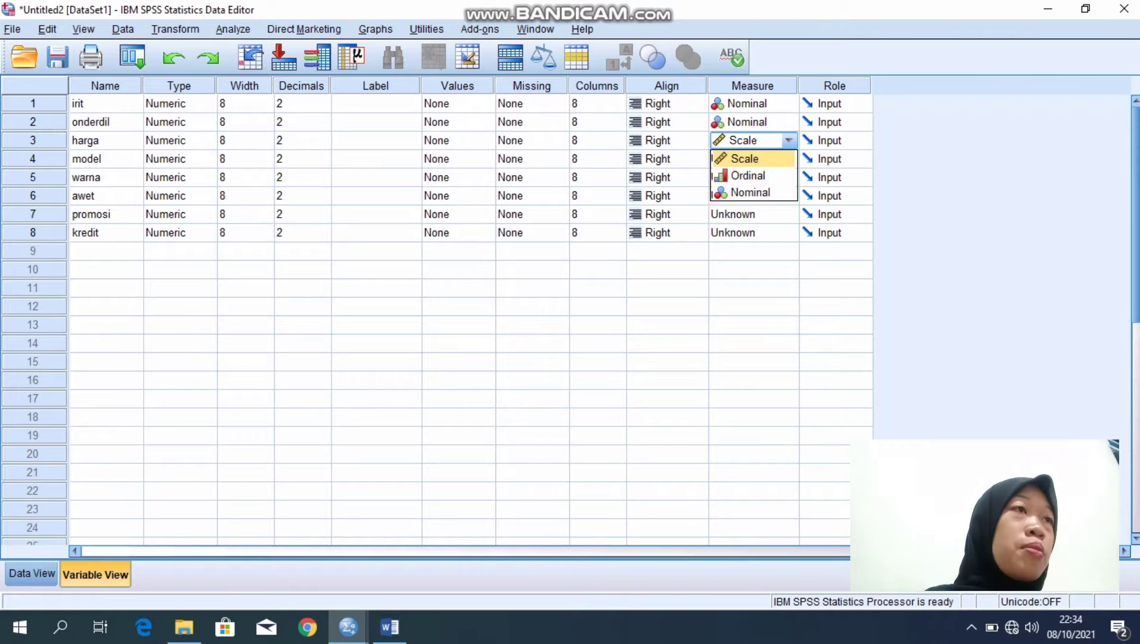
key("Down")
key("Down")
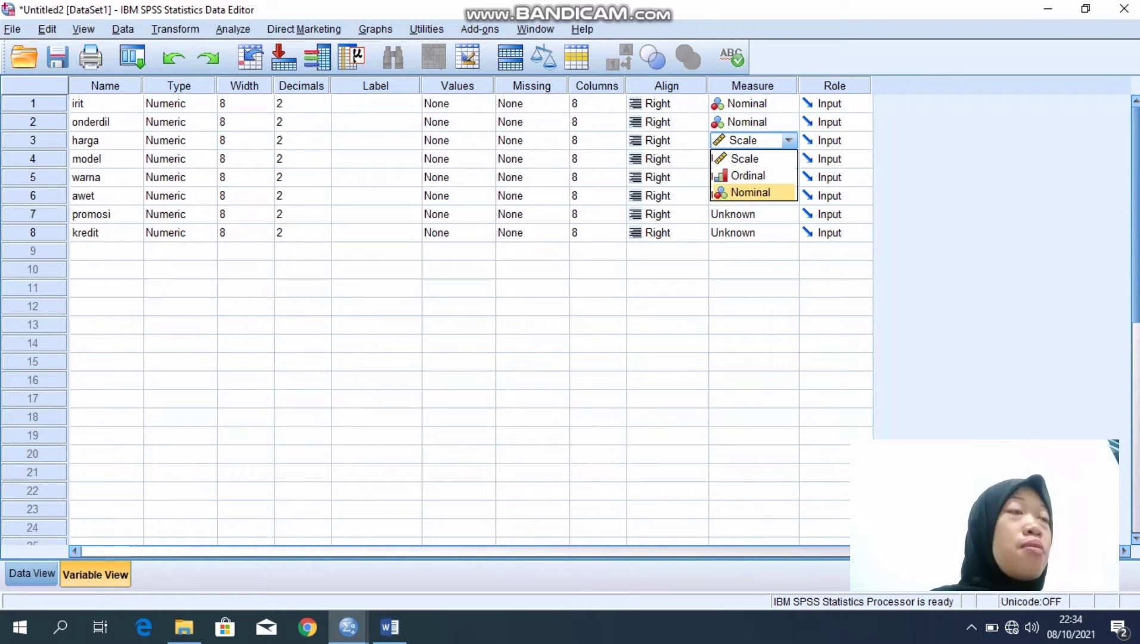
key("Return")
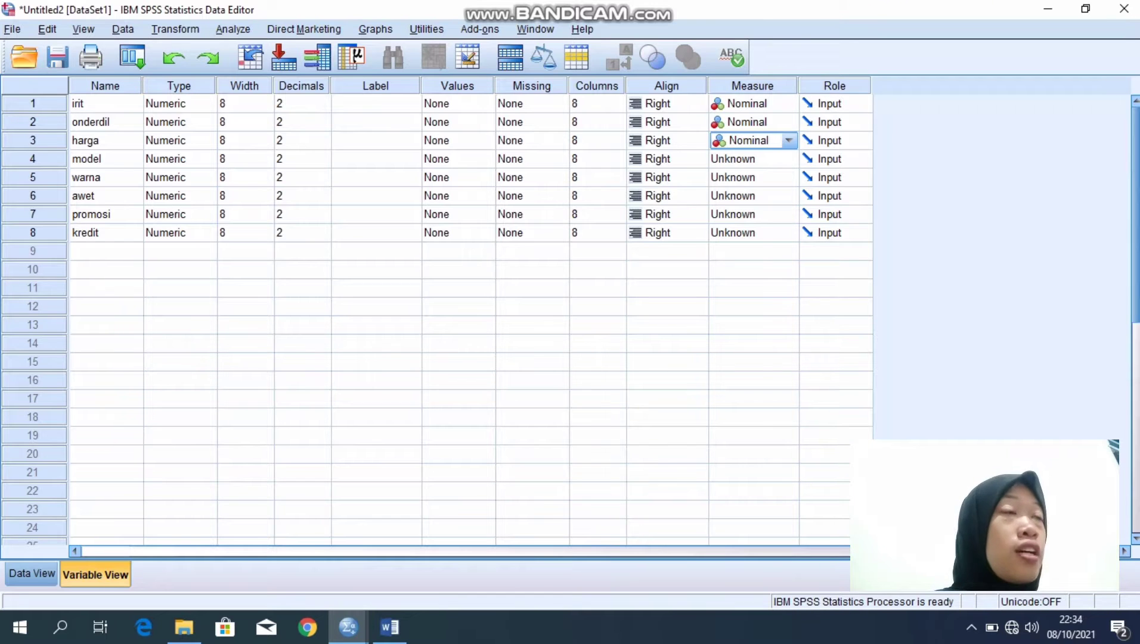
Set the measurement level of the model and warna variables to Nominal.
key("Down")
key("alt+Down")
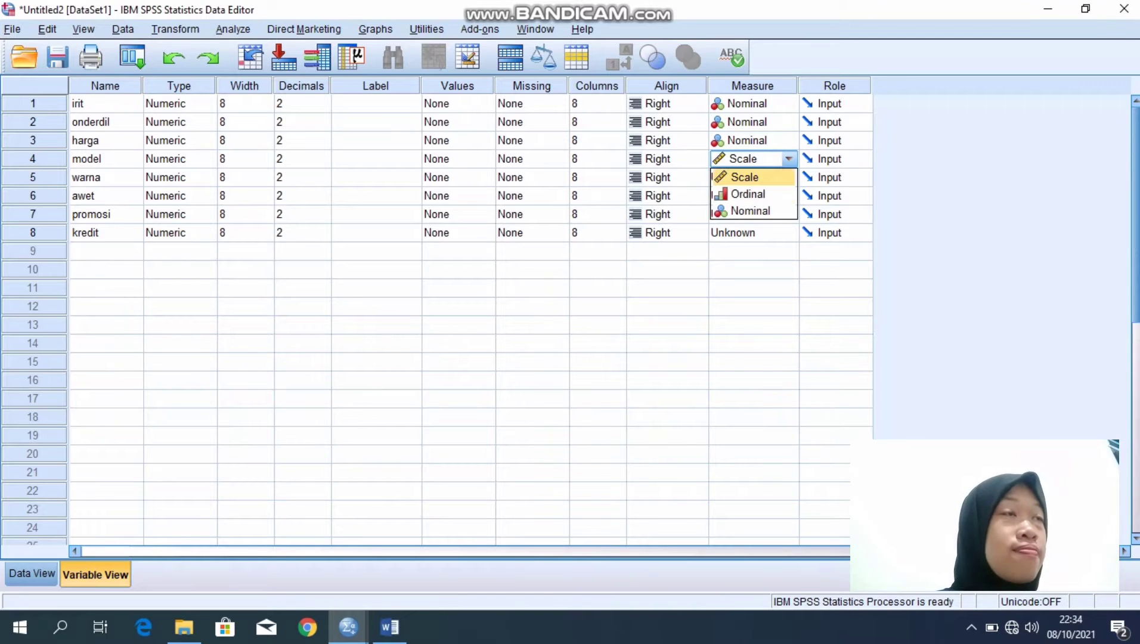
key("Down")
key("Down")
key("Return")
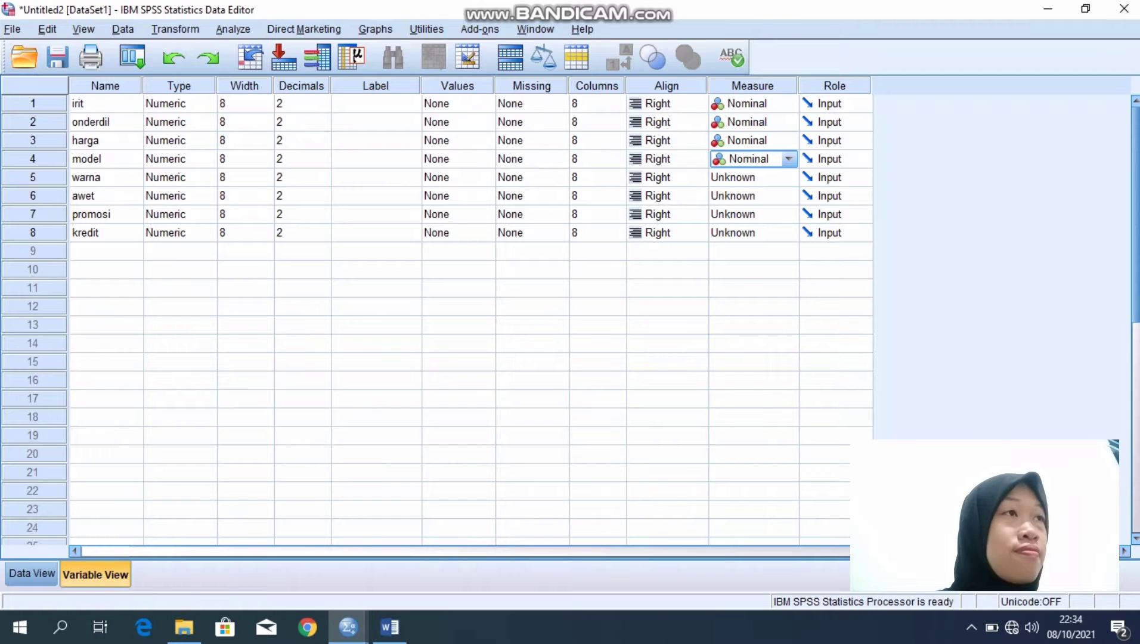
key("Down")
key("alt+Down")
key("Down")
key("Down")
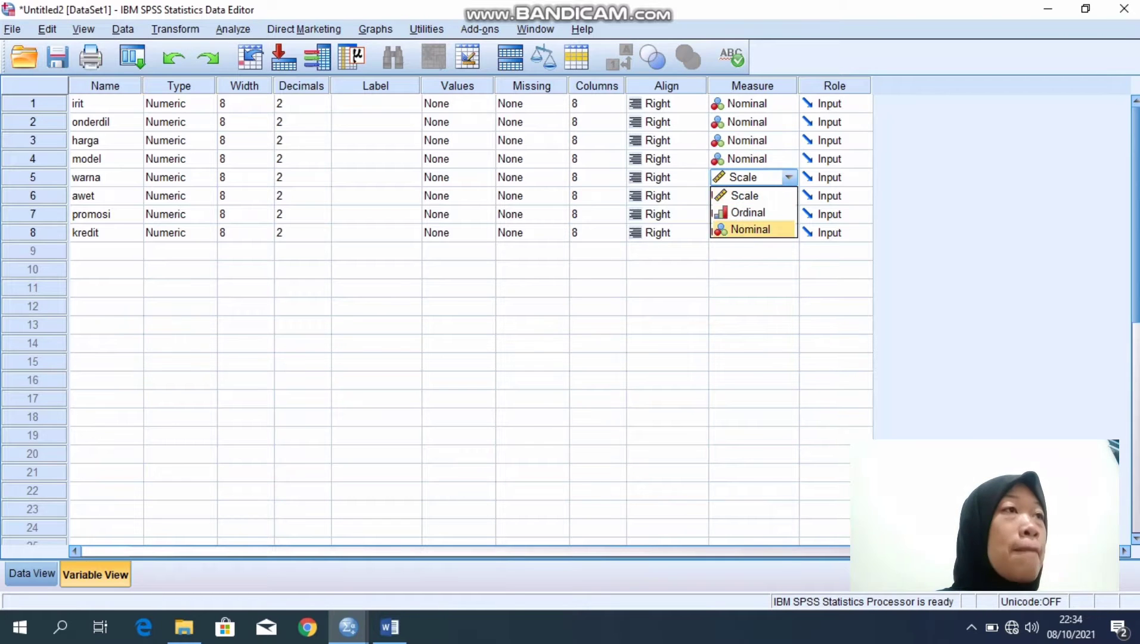
key("Return")
Set the measurement level of the awet variable to Nominal.
key("Down")
key("alt+Down")
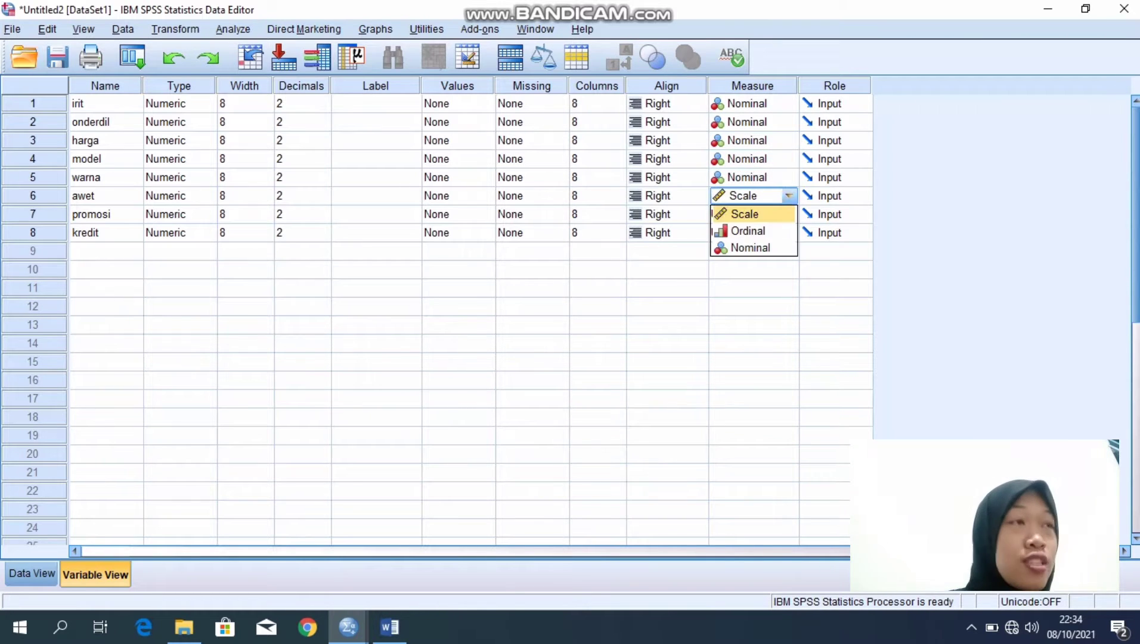
key("Down")
key("Down")
key("Return")
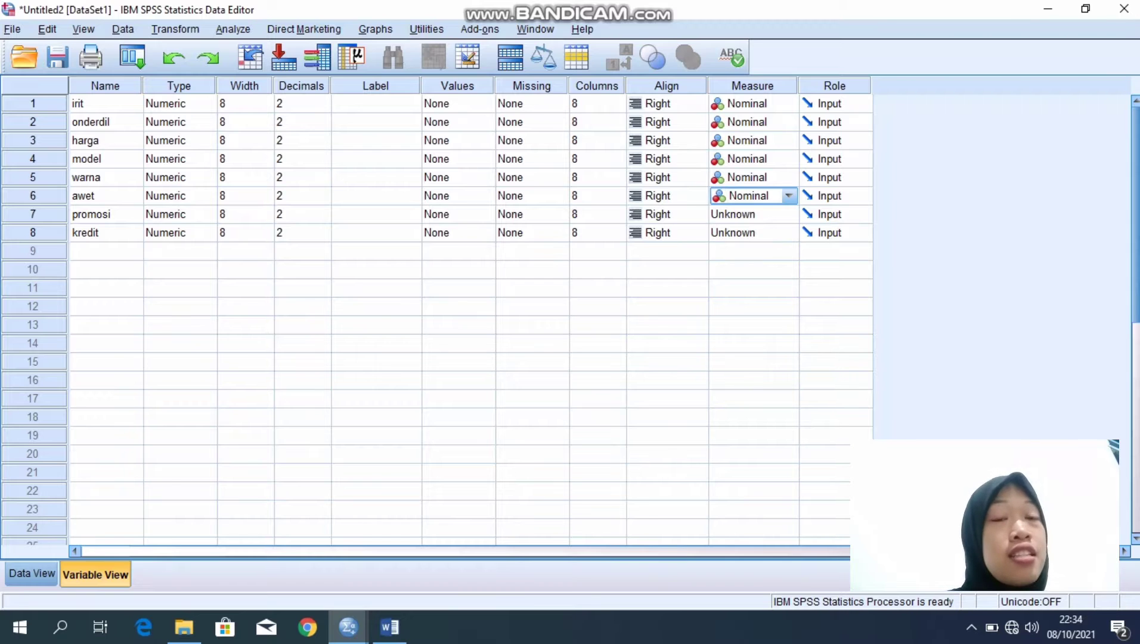
Set the measurement level of the promosi variable to Scale.
key("Down")
key("alt+Down")
key("Down")
key("Down")
key("Up")
key("Up")
key("Return")
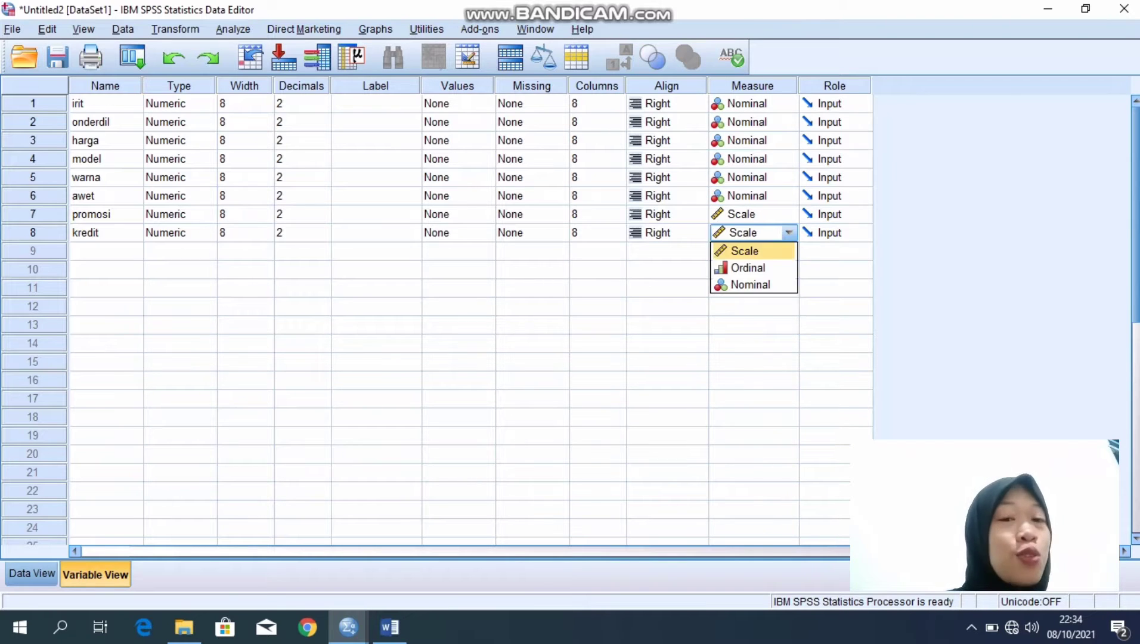
Set the measurement level of the kredit variable to Nominal.
key("Down")
key("Down")
key("Return")
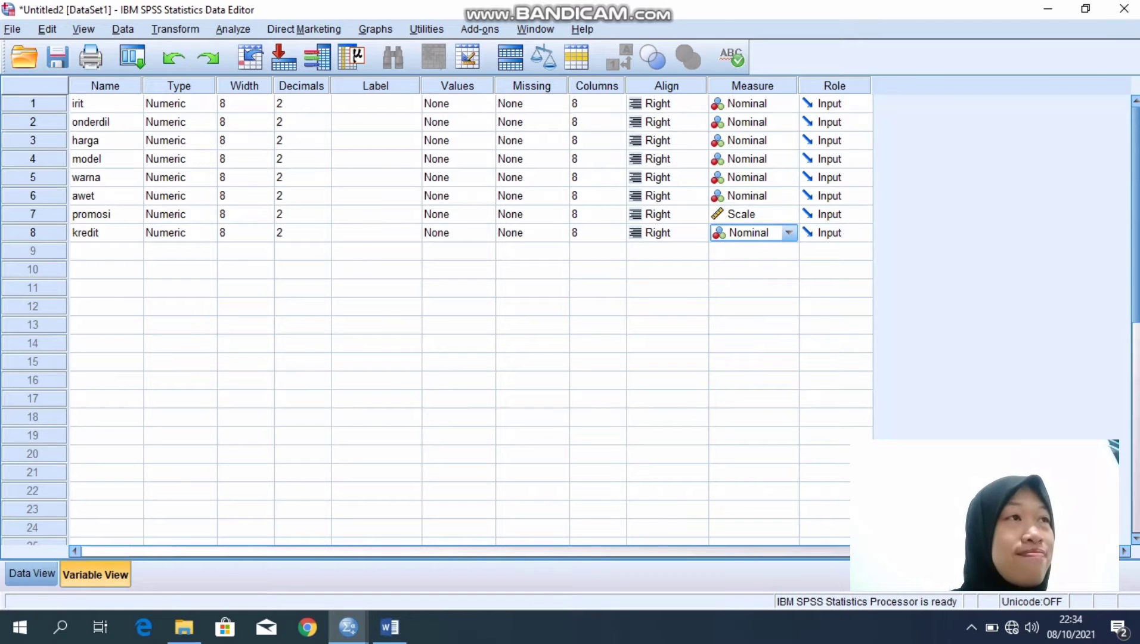
left_click(31, 573)
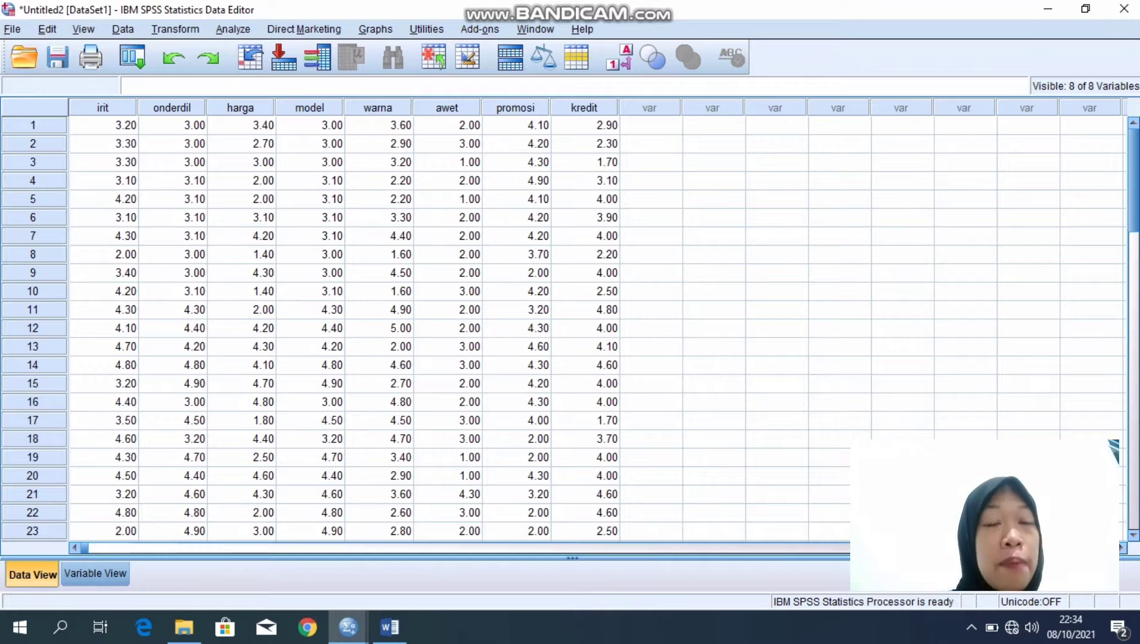
left_click(233, 29)
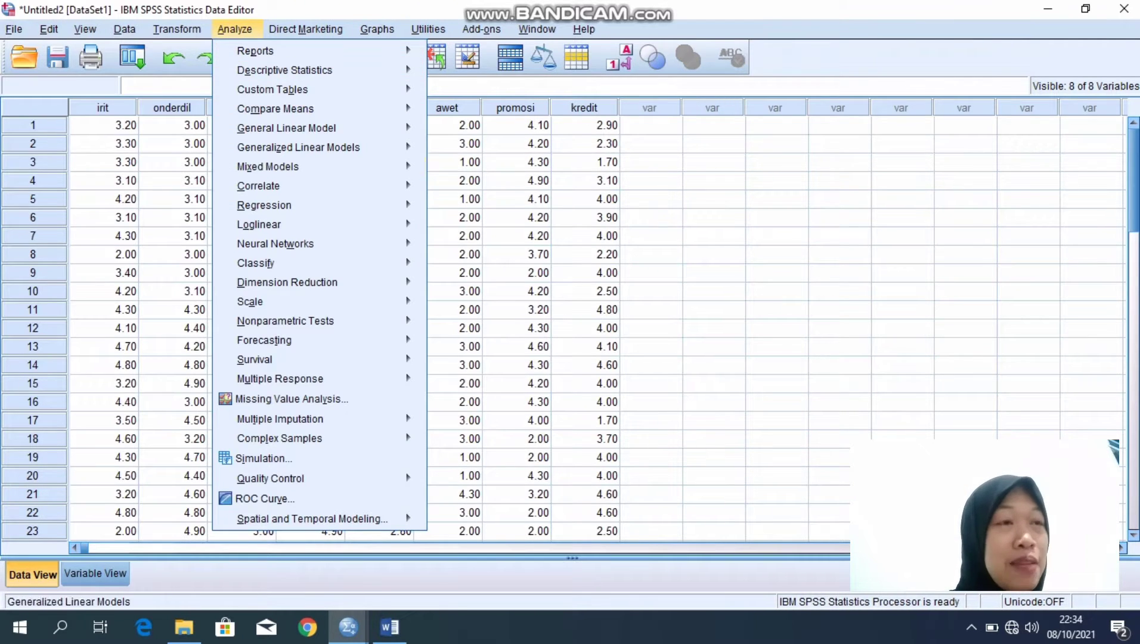
mouse_move(286, 282)
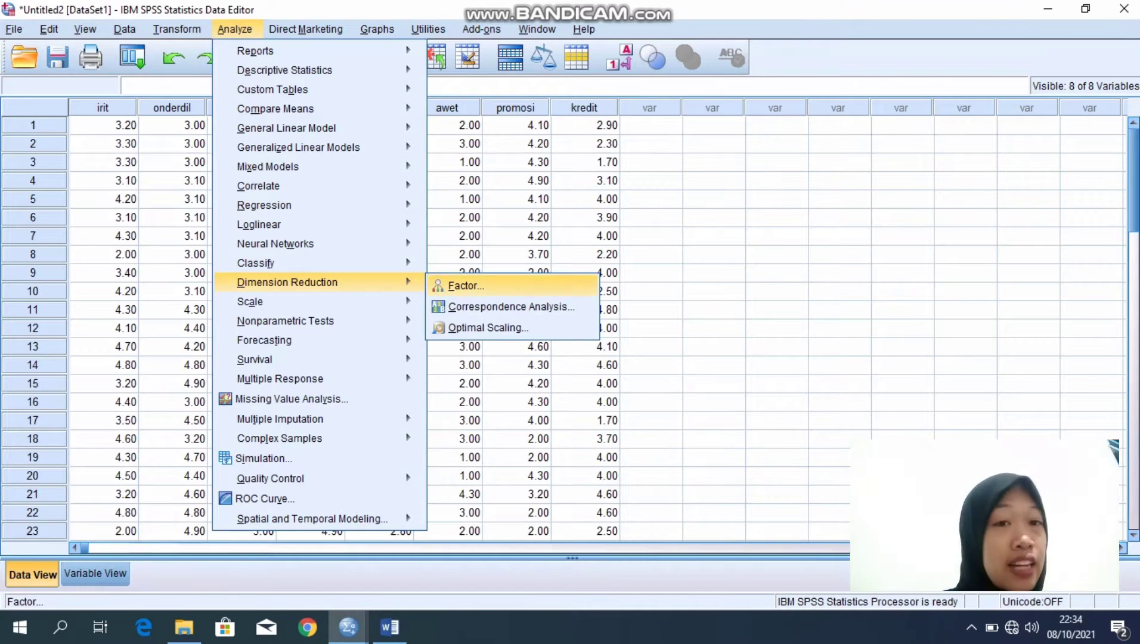
left_click(466, 285)
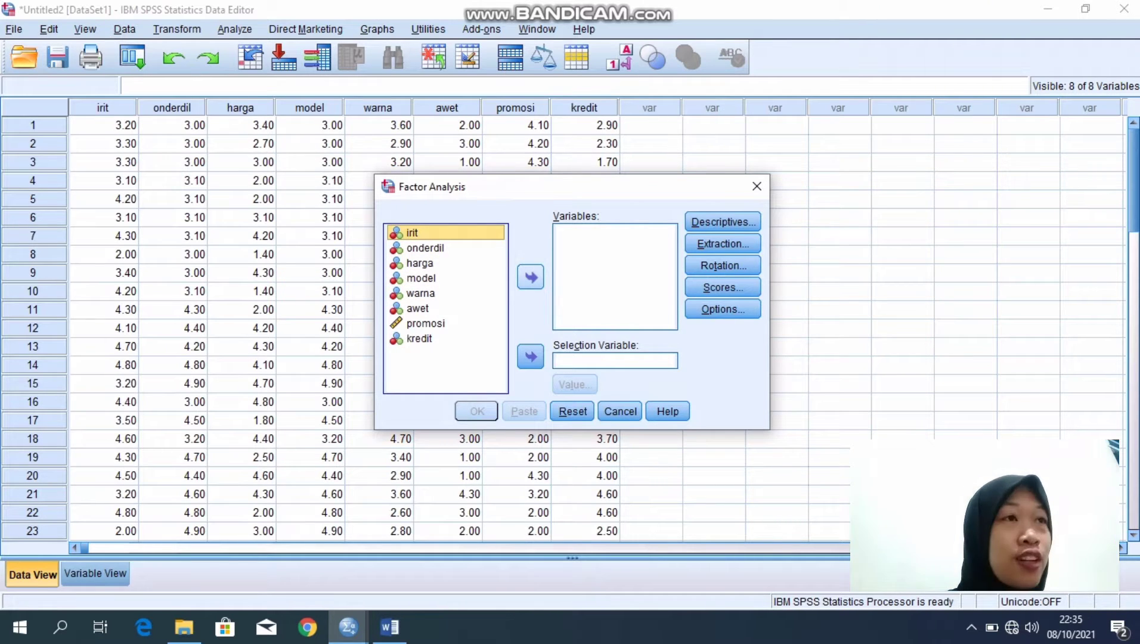
left_click(530, 277)
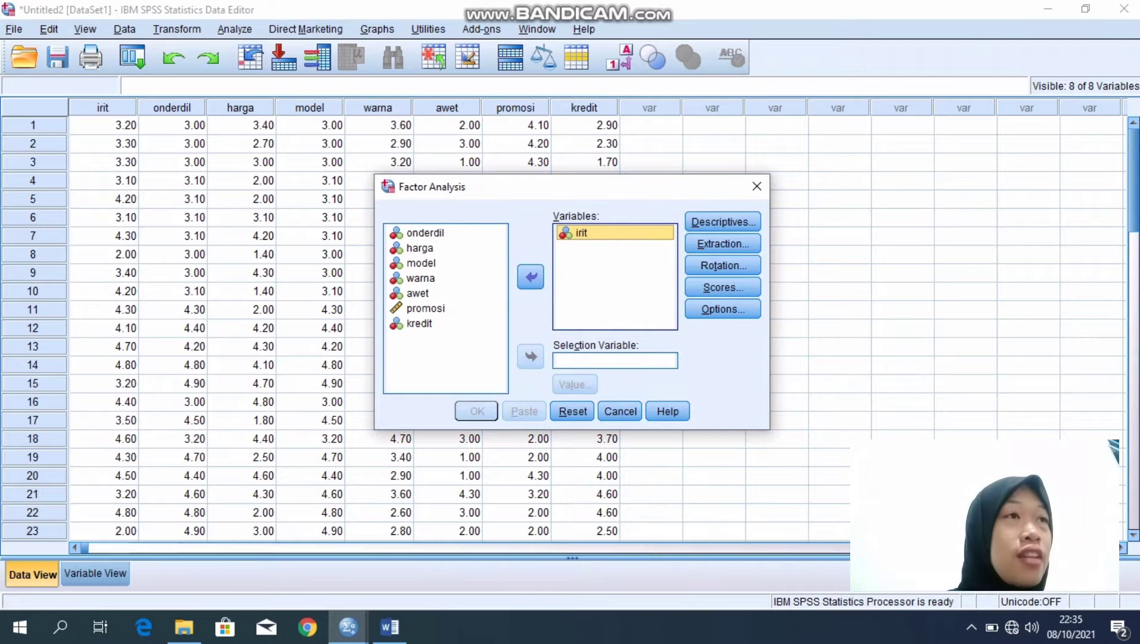
left_click(425, 233)
left_click(530, 278)
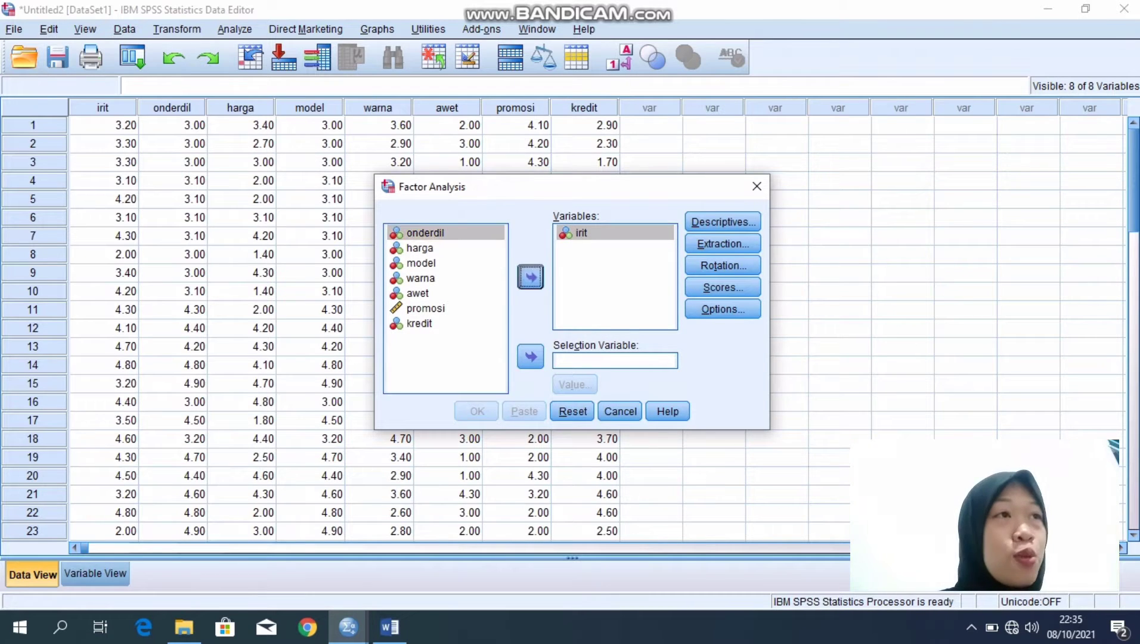
left_click(420, 233)
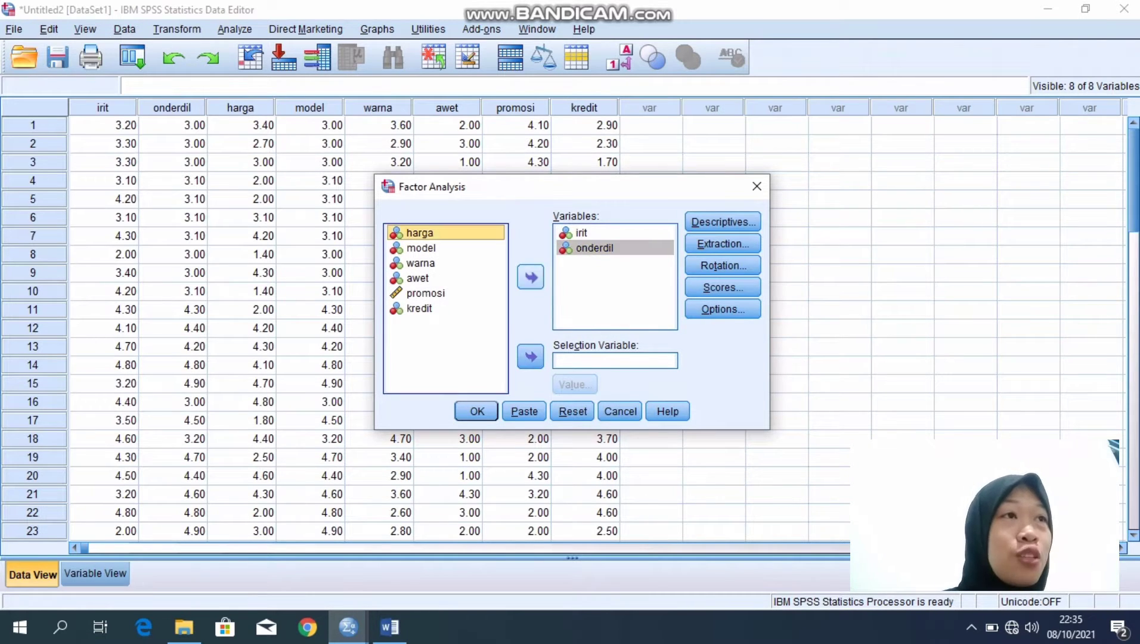
left_click(531, 277)
left_click(420, 233)
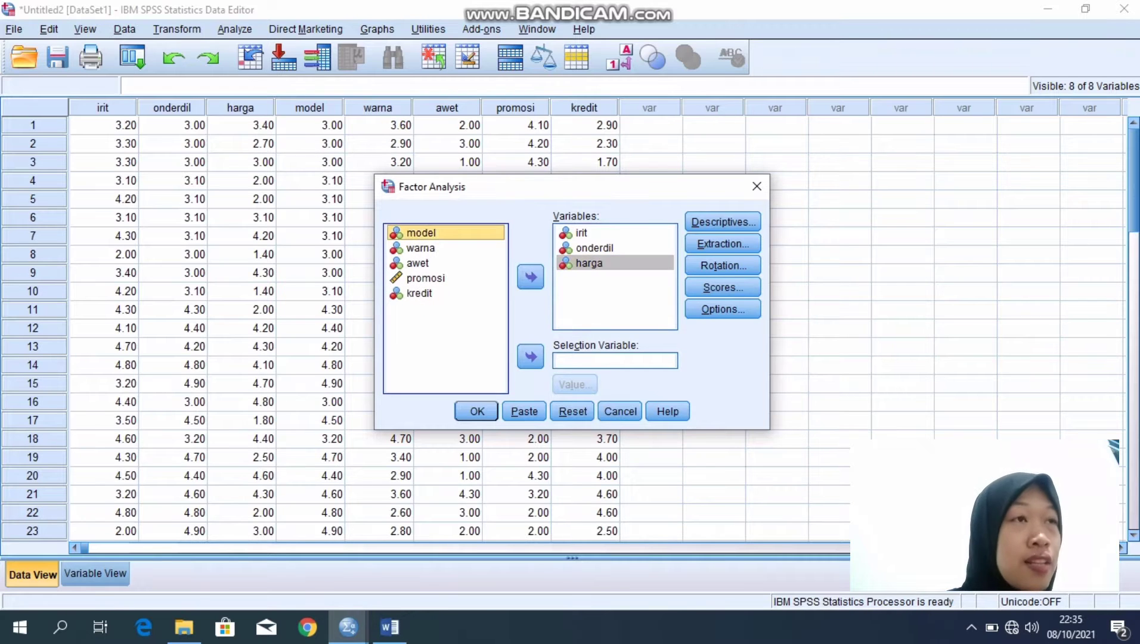
left_click(531, 277)
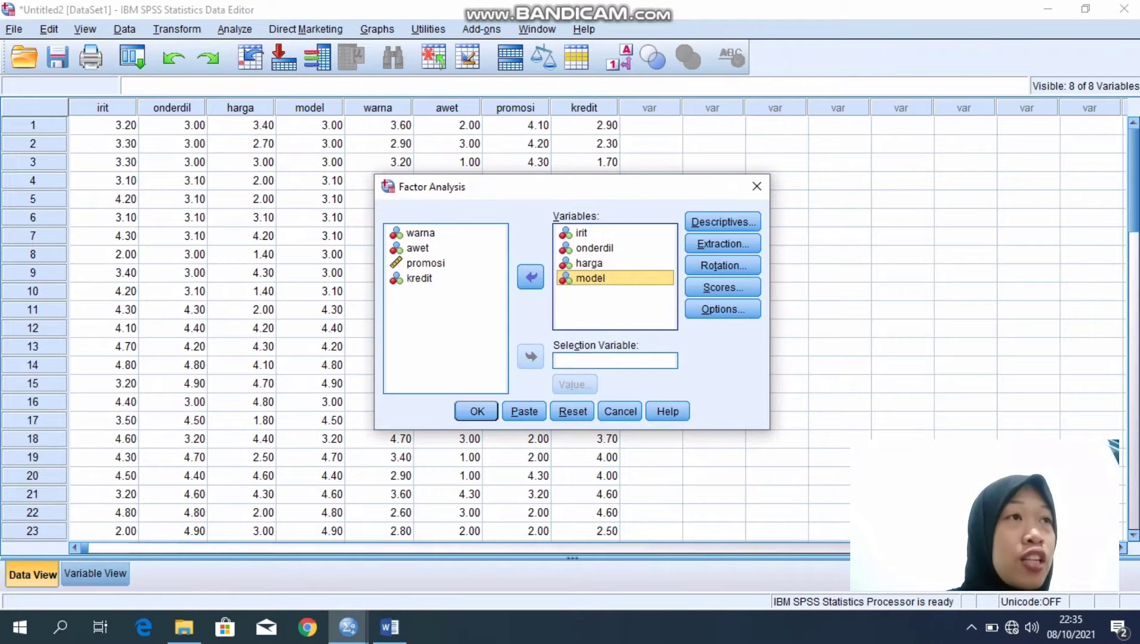
left_click(420, 233)
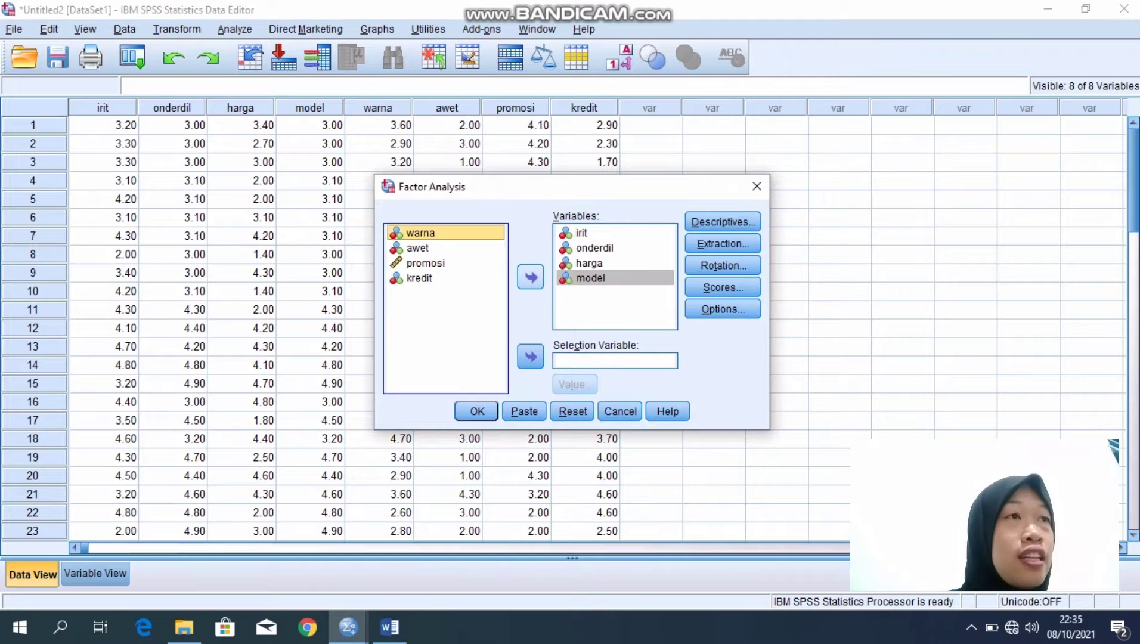
left_click(531, 277)
left_click(417, 232)
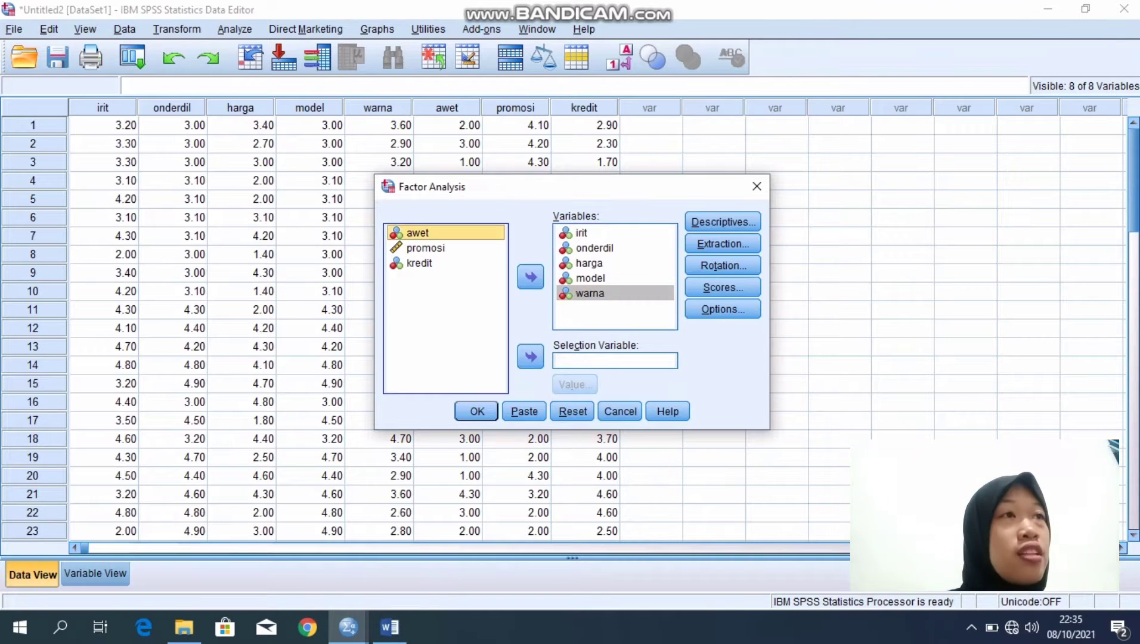
left_click(530, 277)
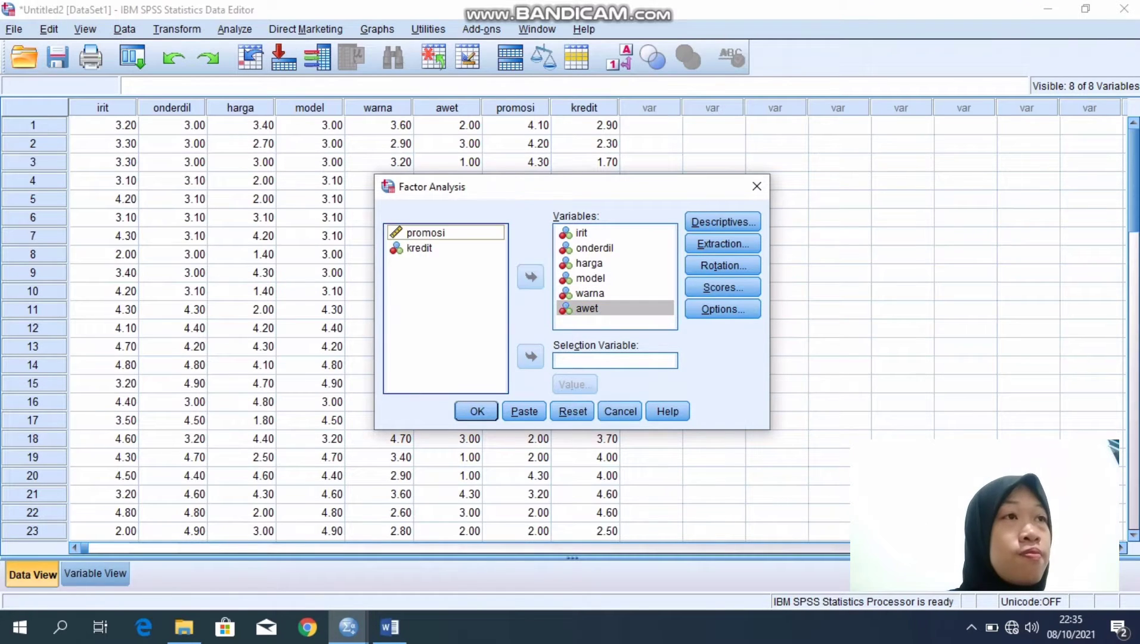
left_click(419, 247)
left_click(531, 277)
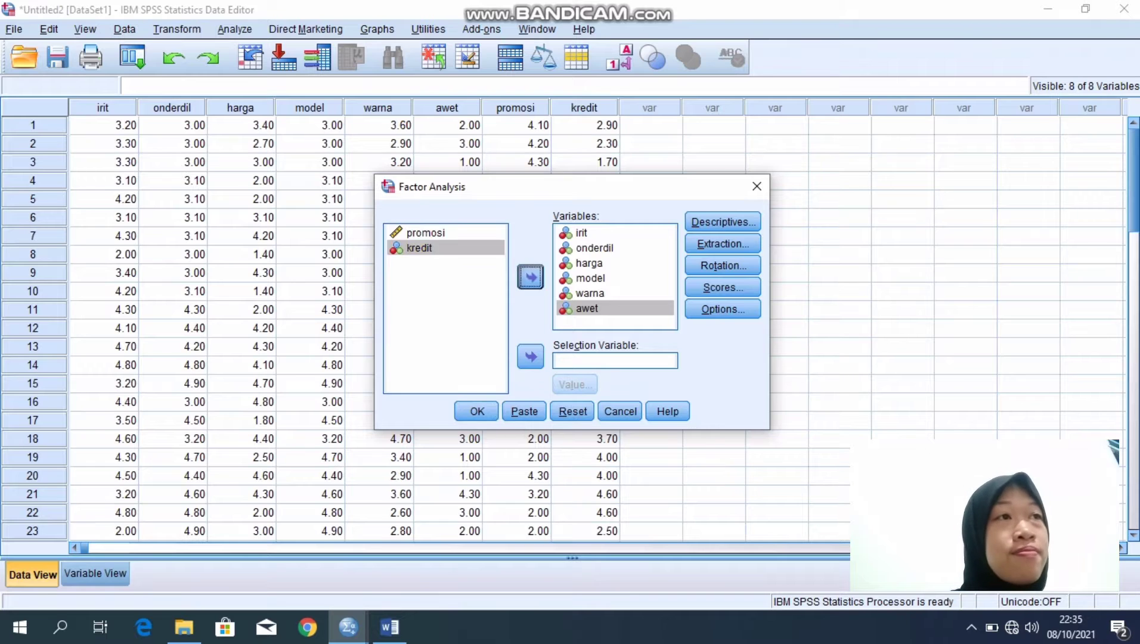
left_click(424, 233)
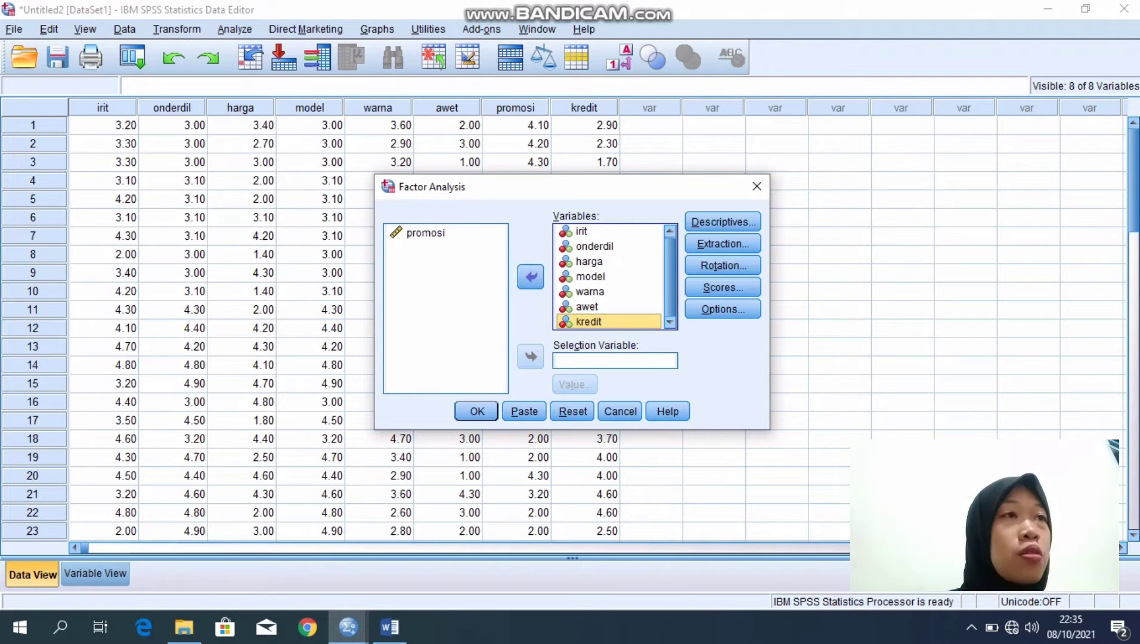
left_click(620, 411)
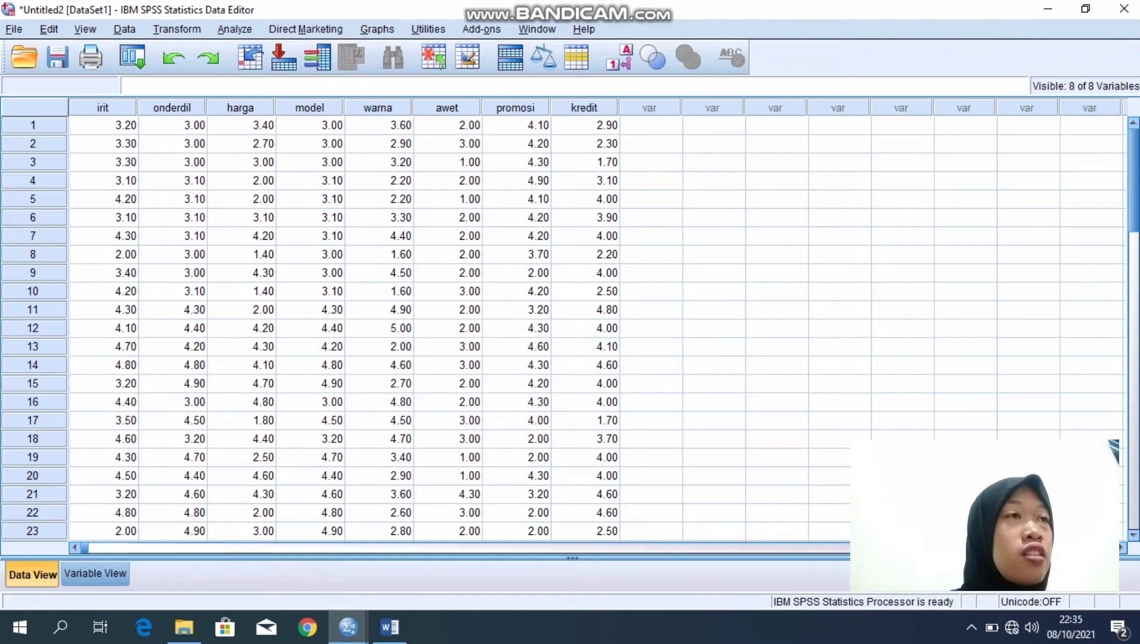
Change the measurement level of the promosi variable to Nominal in the variable definitions.
left_click(95, 574)
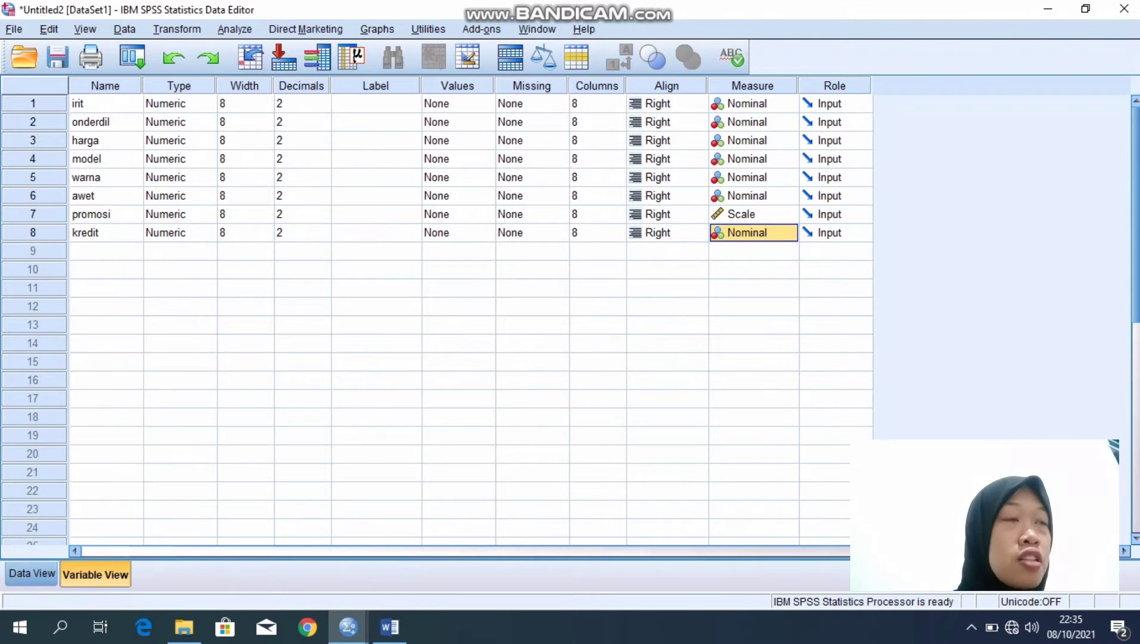
left_click(753, 214)
key("Down")
key("Down")
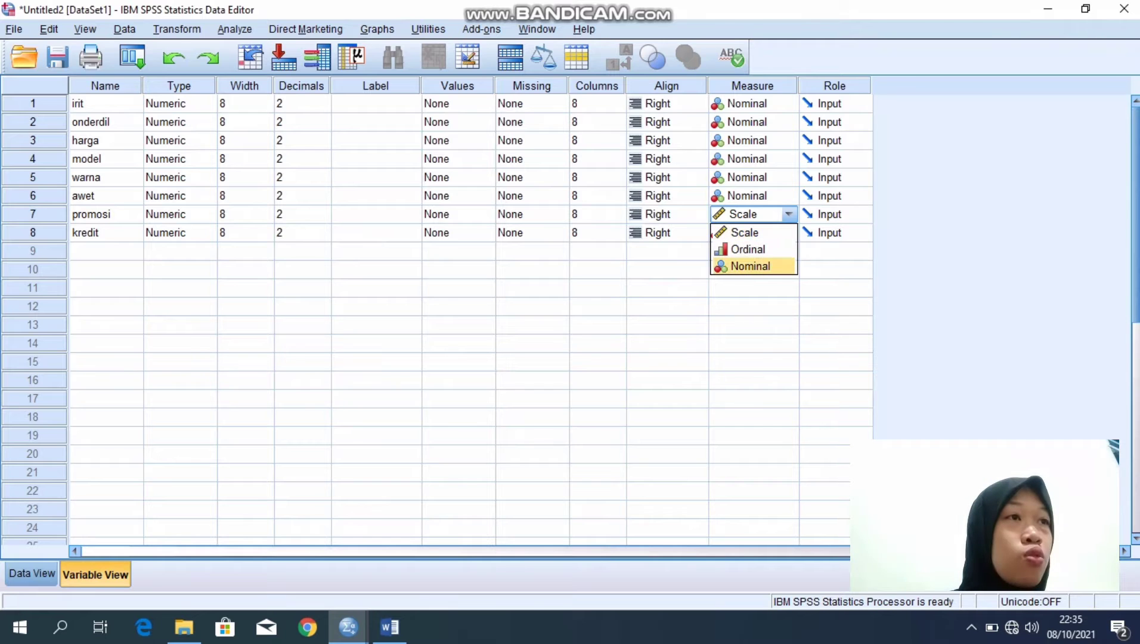
key("Return")
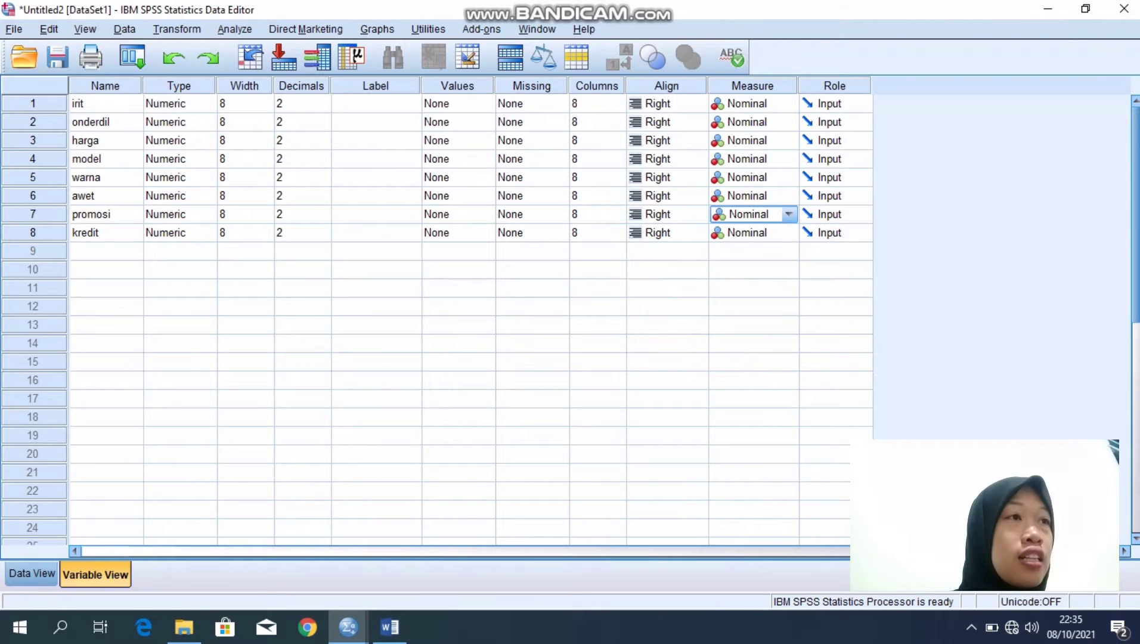
Return to the data values and start a Factor analysis from the dimension reduction procedures.
left_click(32, 574)
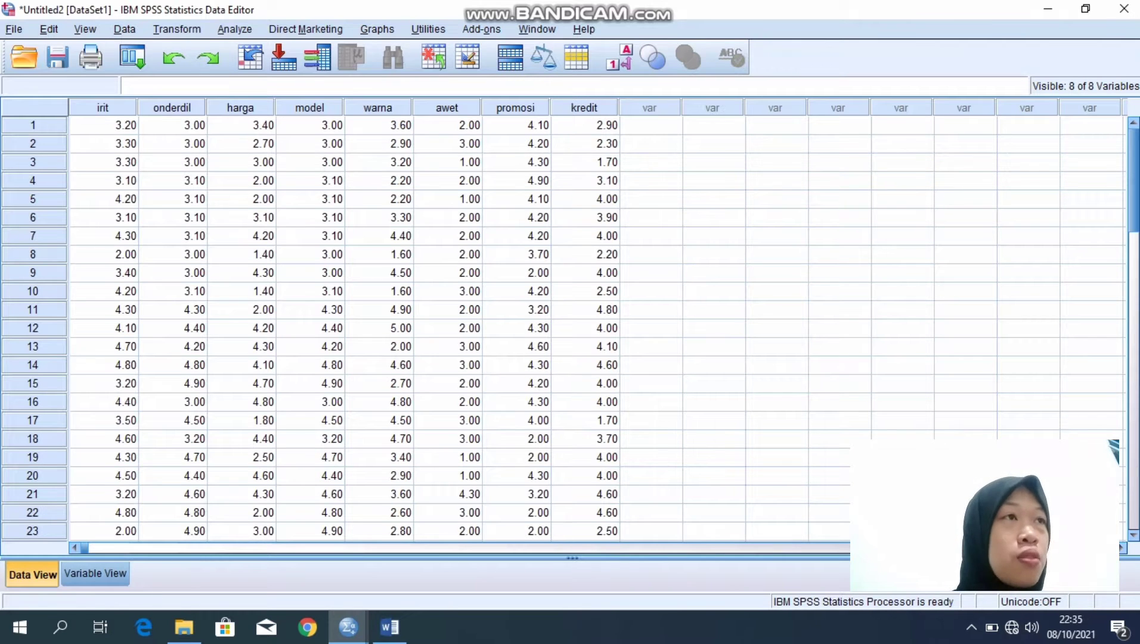
left_click(234, 29)
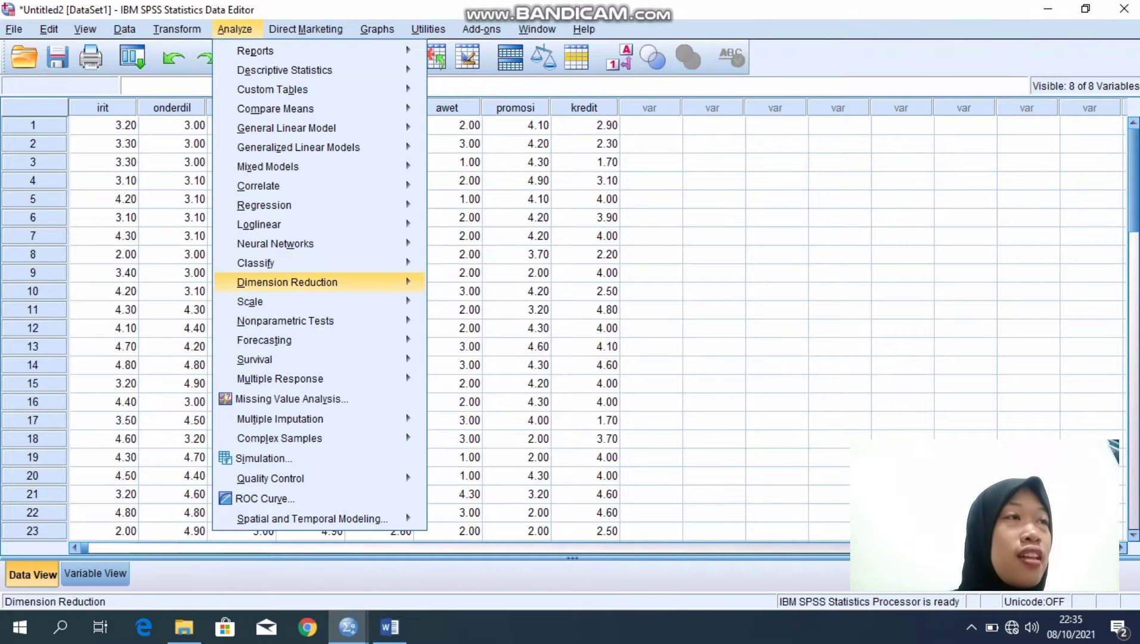
mouse_move(299, 282)
left_click(466, 285)
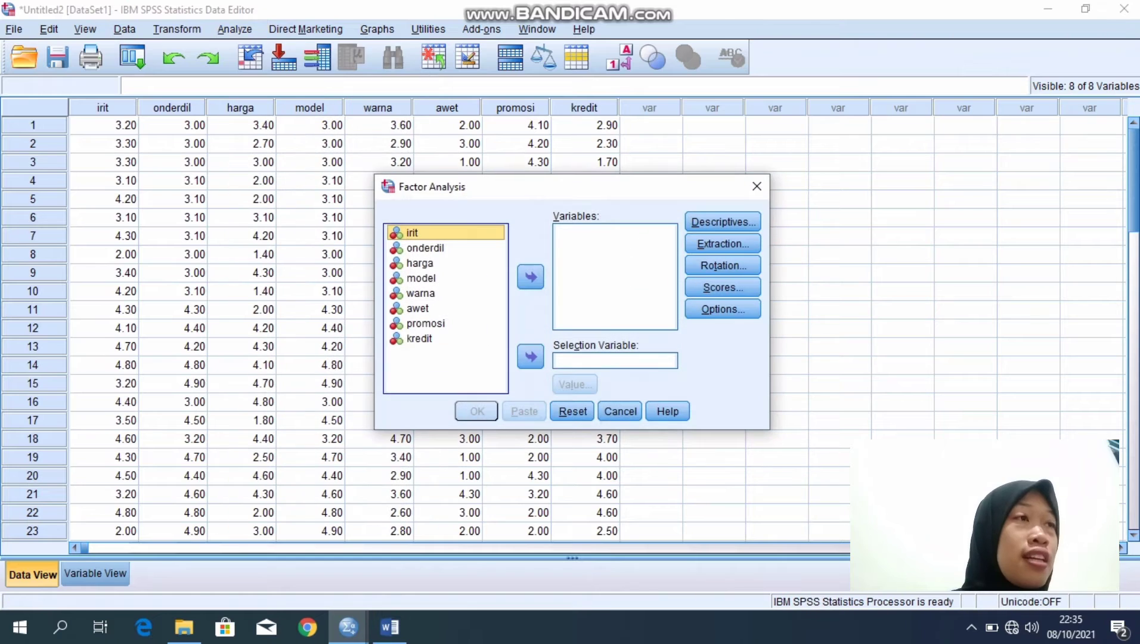
Add irit, onderdil, harga and model to the variables of the factor analysis.
left_click(530, 277)
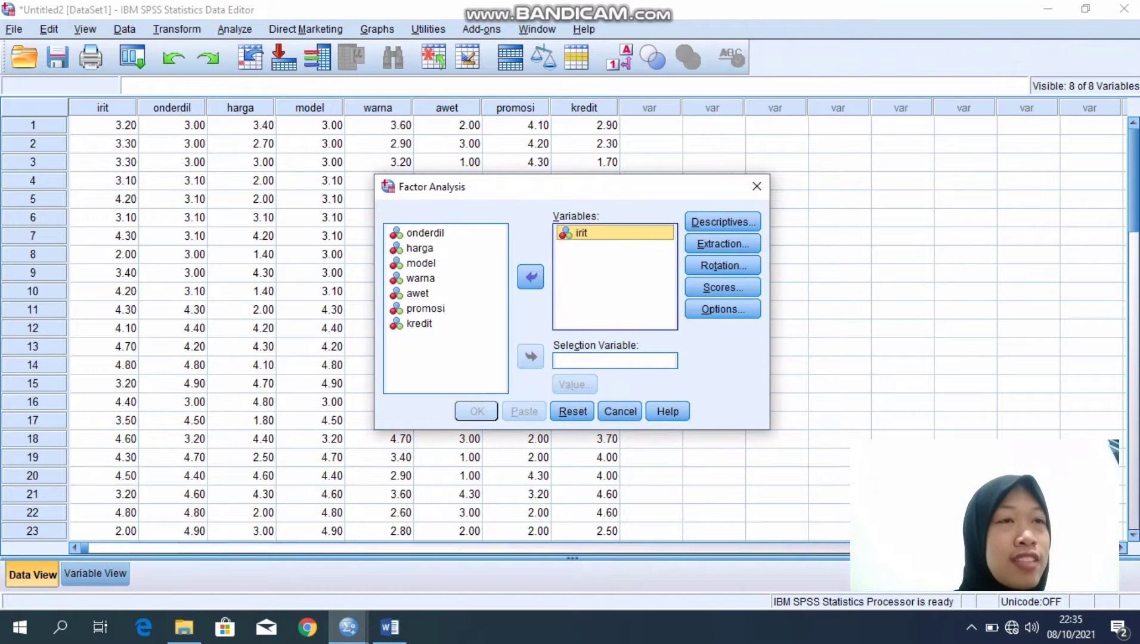
left_click_drag(422, 233, 565, 286)
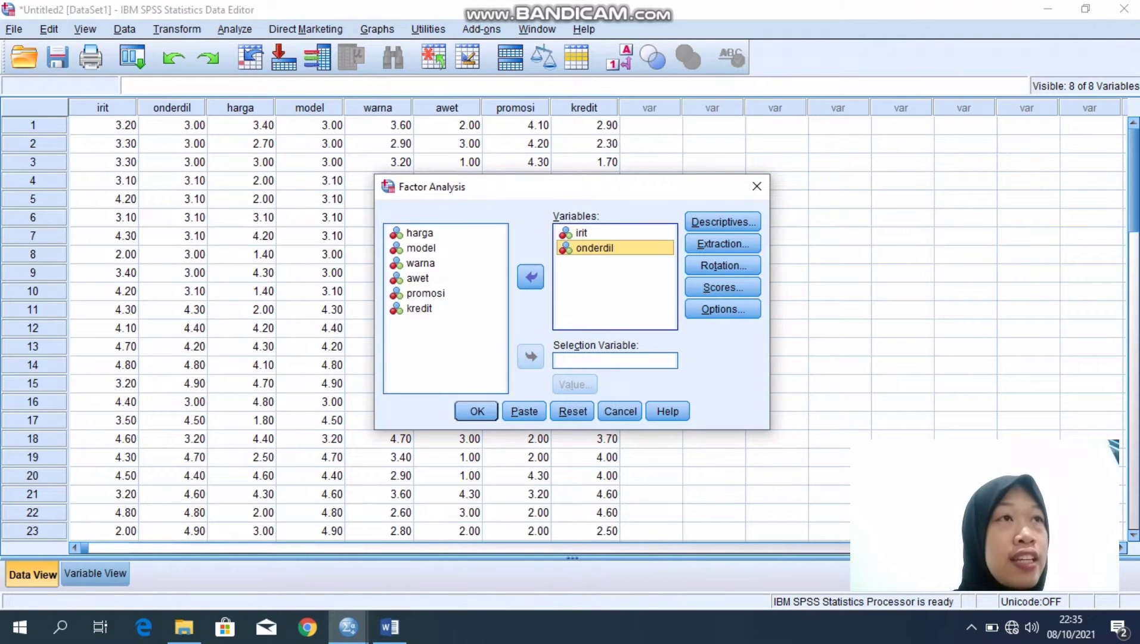
left_click(420, 233)
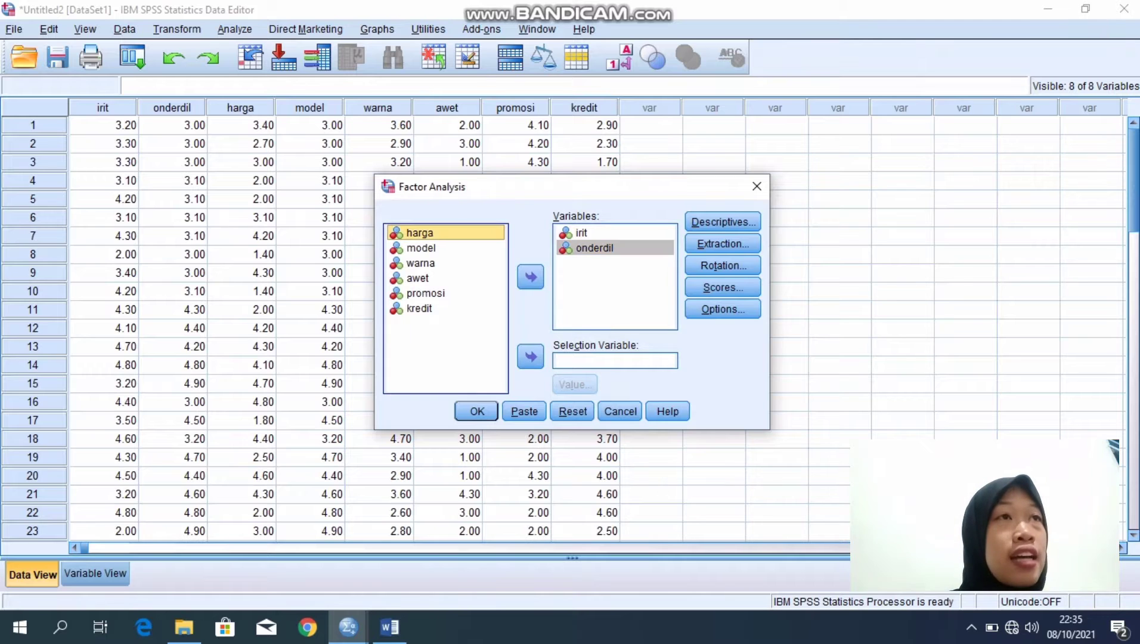
left_click(530, 277)
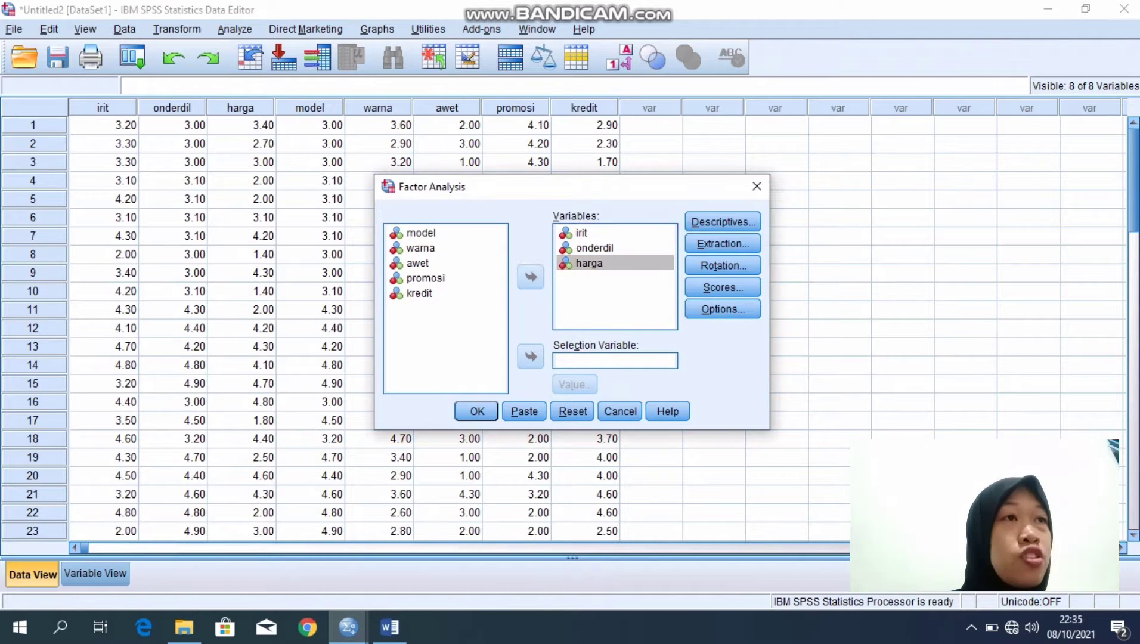
left_click(420, 233)
left_click(530, 278)
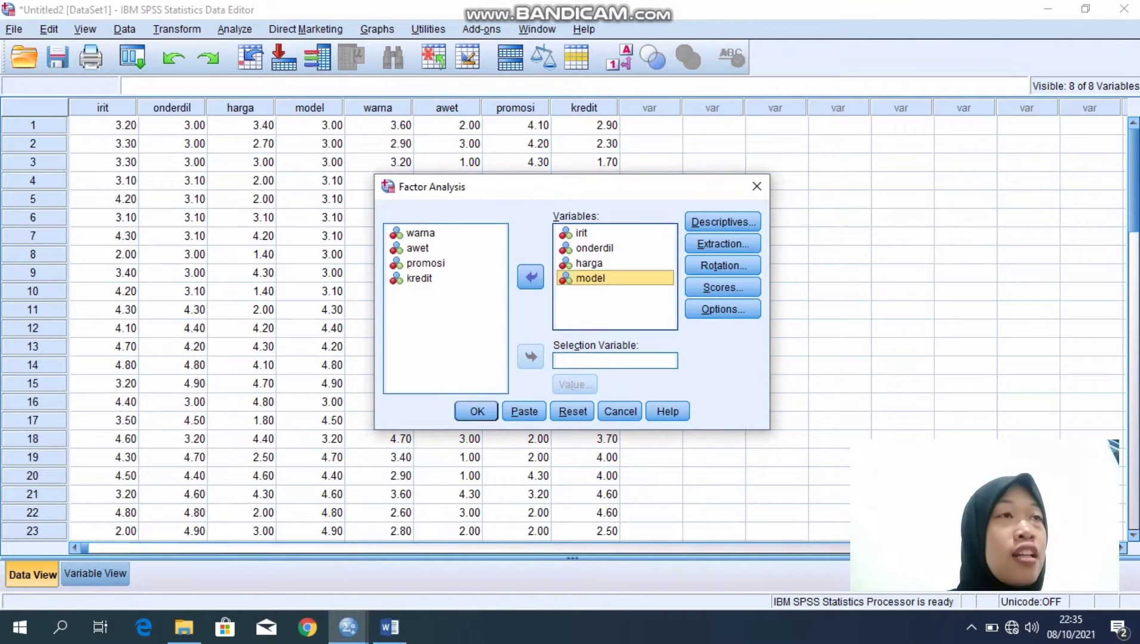
Add warna, awet, promosi and kredit to the variables of the factor analysis.
left_click(417, 248)
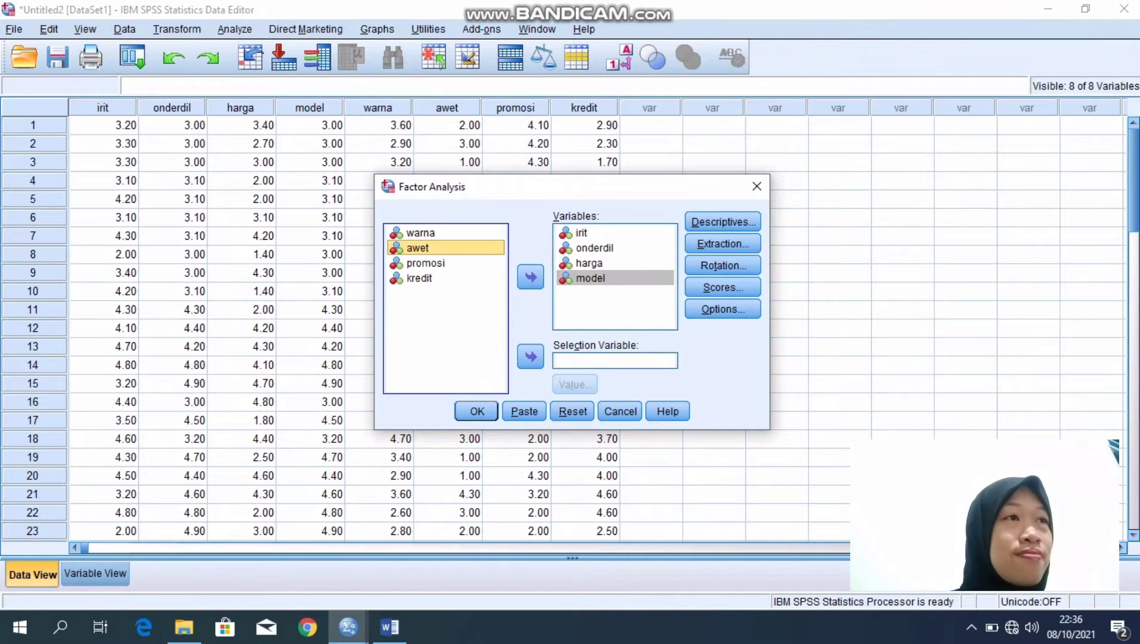
left_click(421, 232)
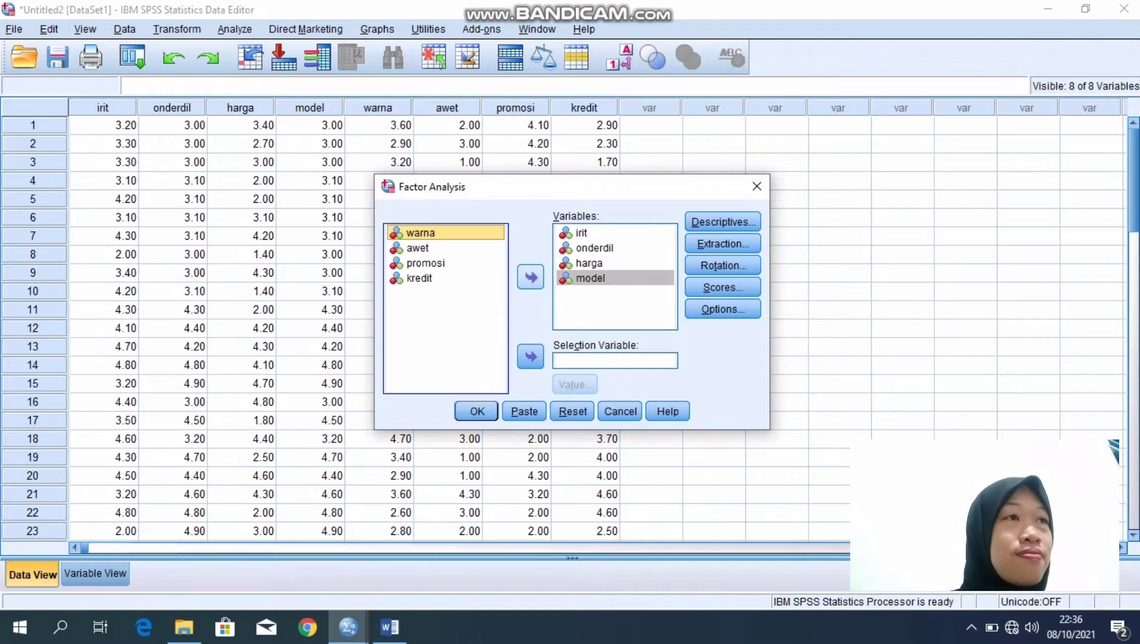
left_click(530, 276)
left_click(417, 233)
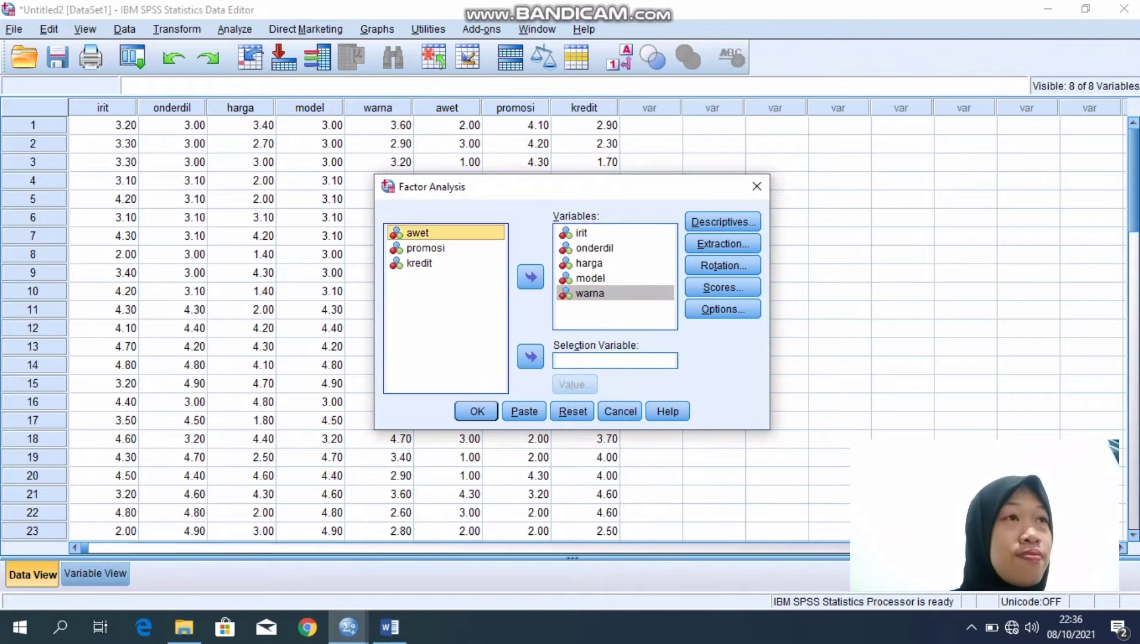
left_click(530, 277)
left_click(425, 233)
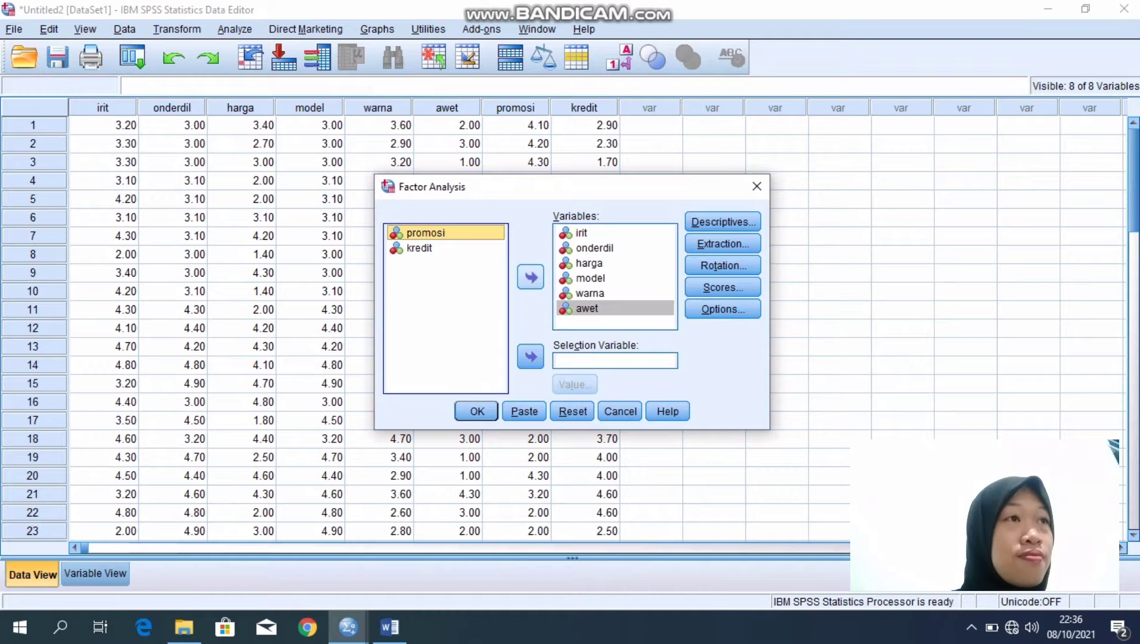
left_click(530, 277)
left_click(420, 232)
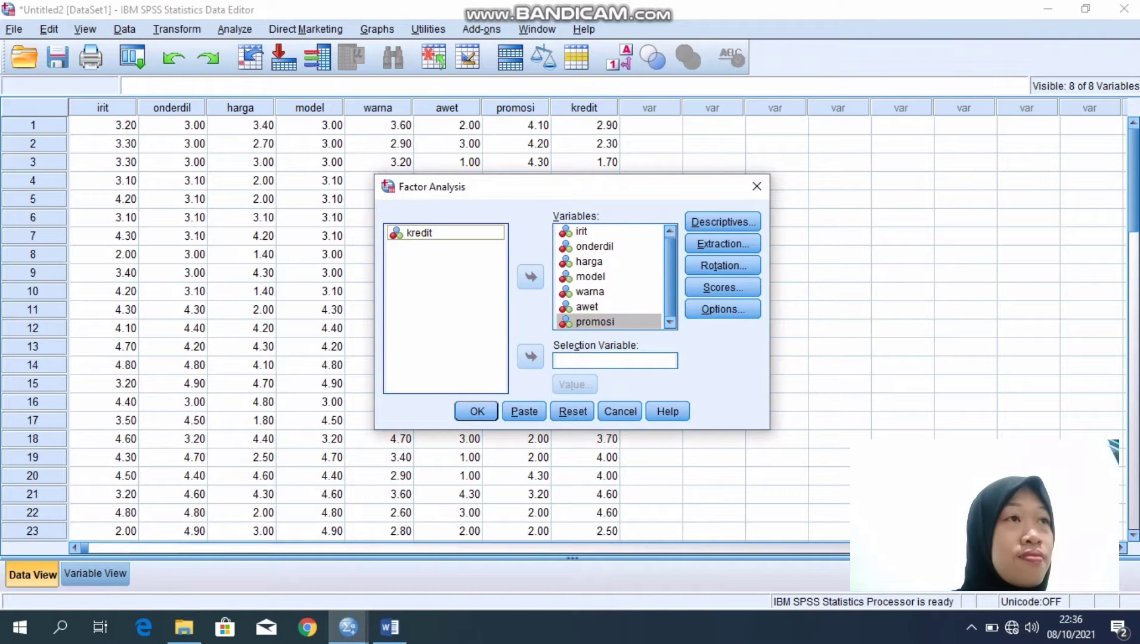
left_click(530, 277)
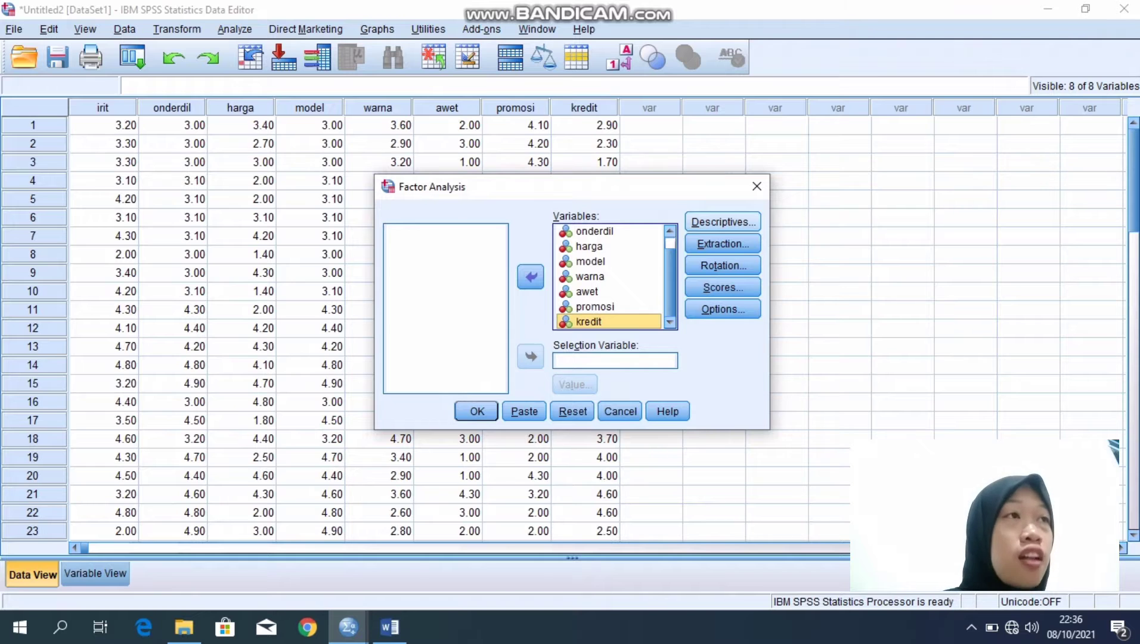
Request KMO and Bartlett's test of sphericity and the Anti-image matrix in the descriptives, and run the factor analysis.
left_click(723, 222)
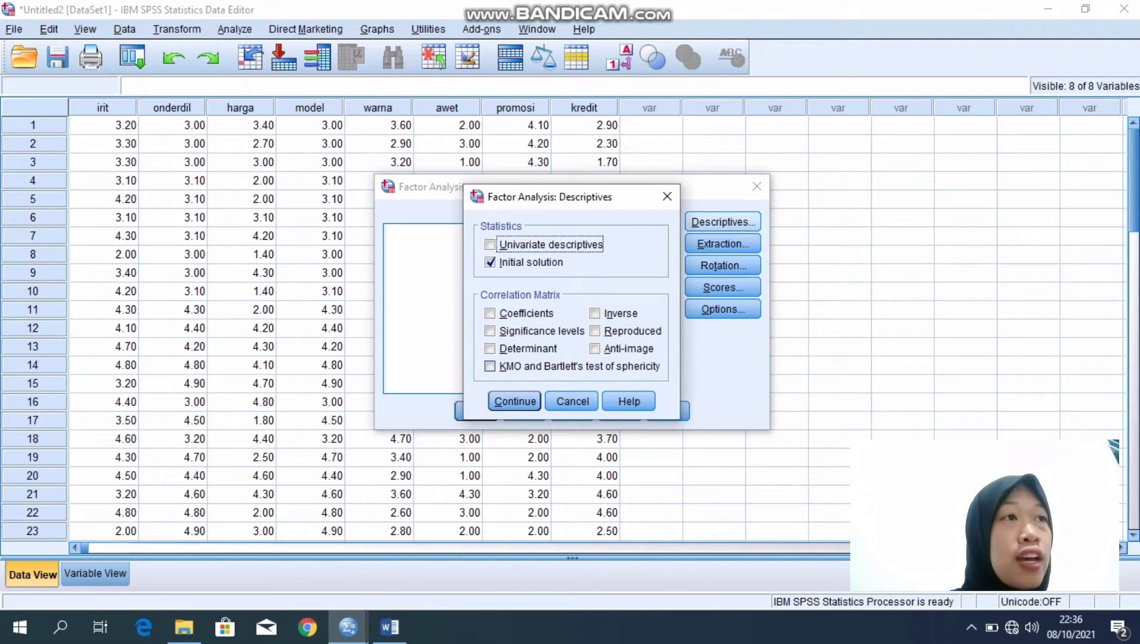
left_click(490, 366)
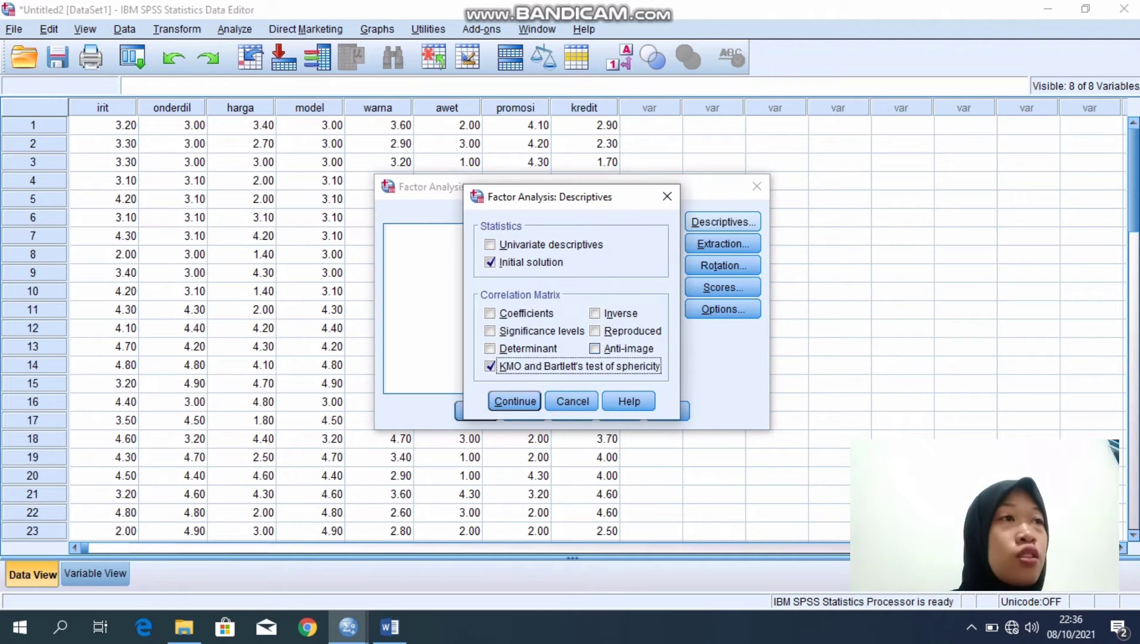
left_click(595, 349)
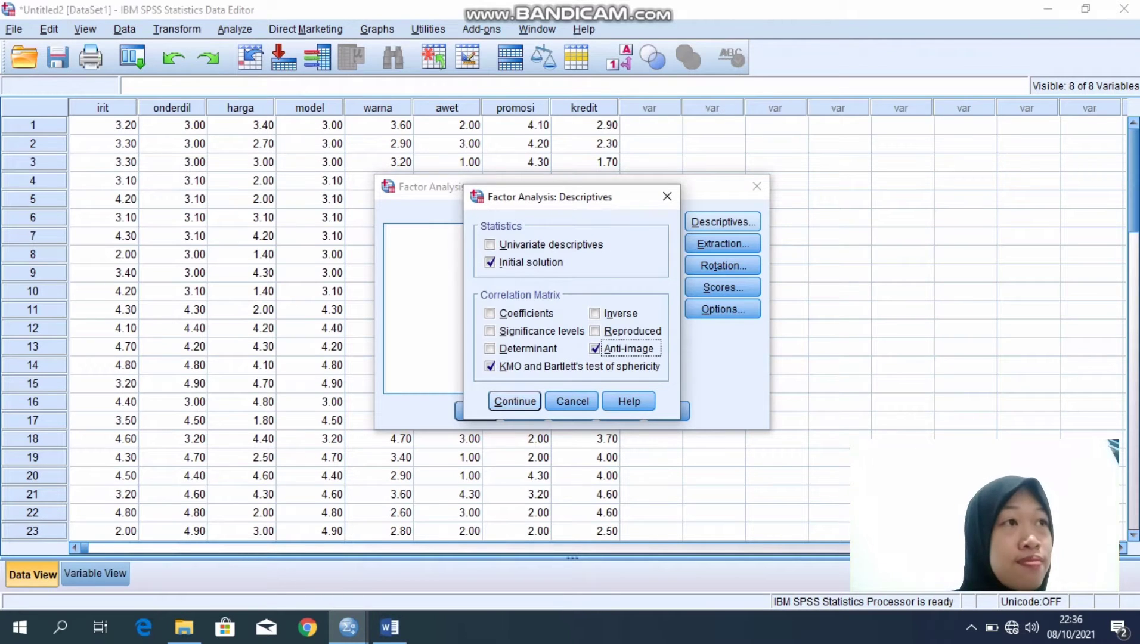
left_click(515, 400)
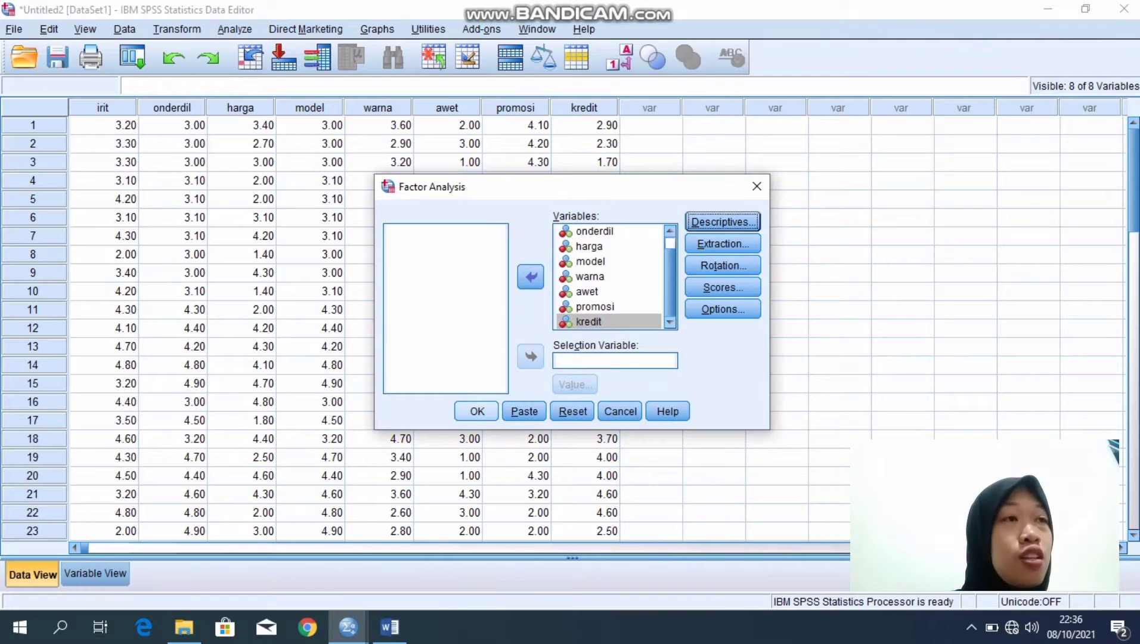
left_click(477, 411)
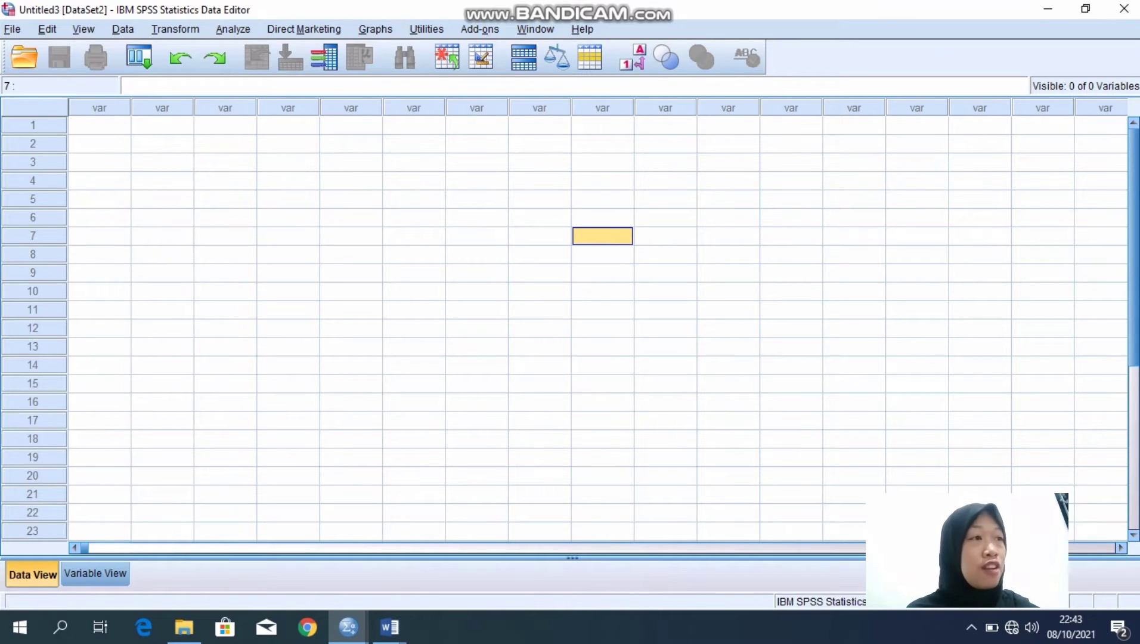
Switch to the faktor_z[1] Word document and copy all its table's data rows without the header row.
left_click(389, 627)
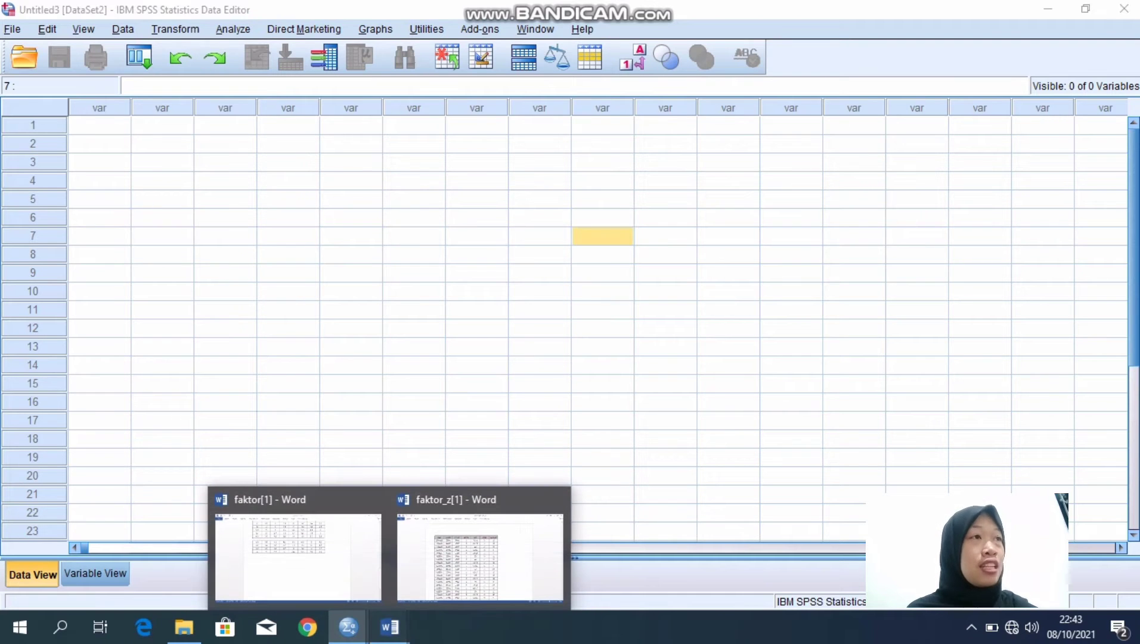
left_click(480, 557)
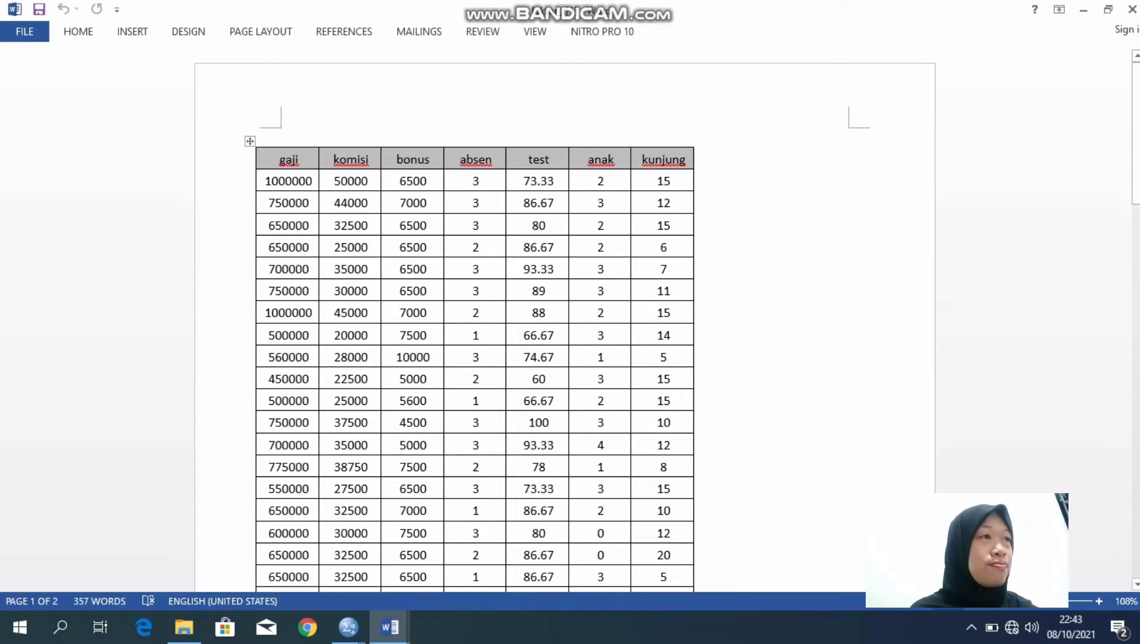
left_click_drag(265, 181, 667, 192)
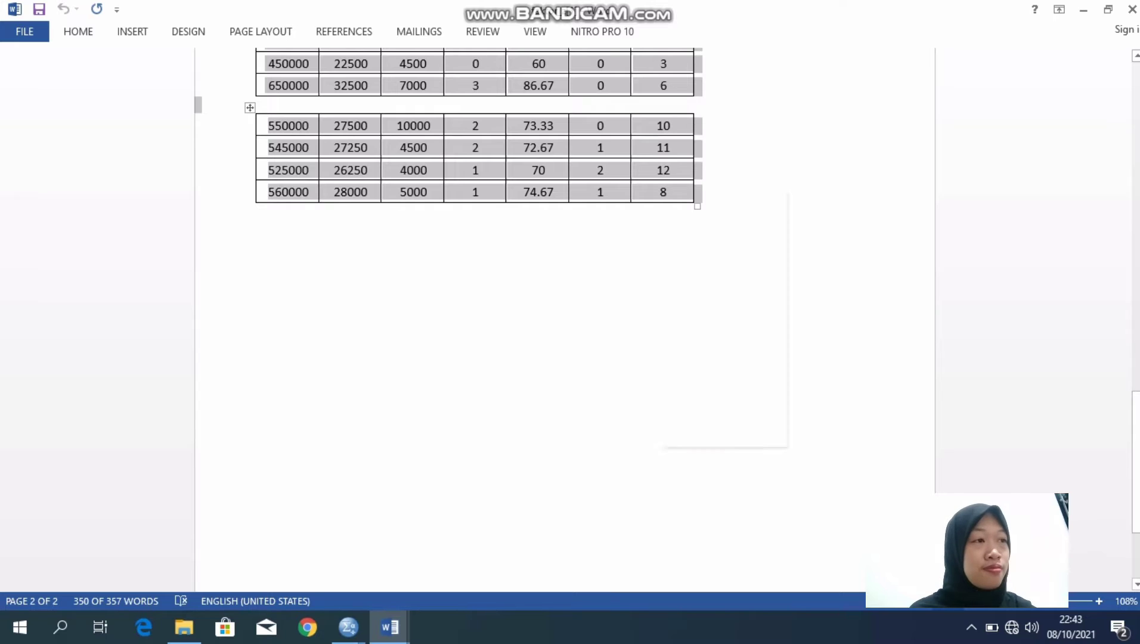
right_click(666, 194)
left_click(704, 225)
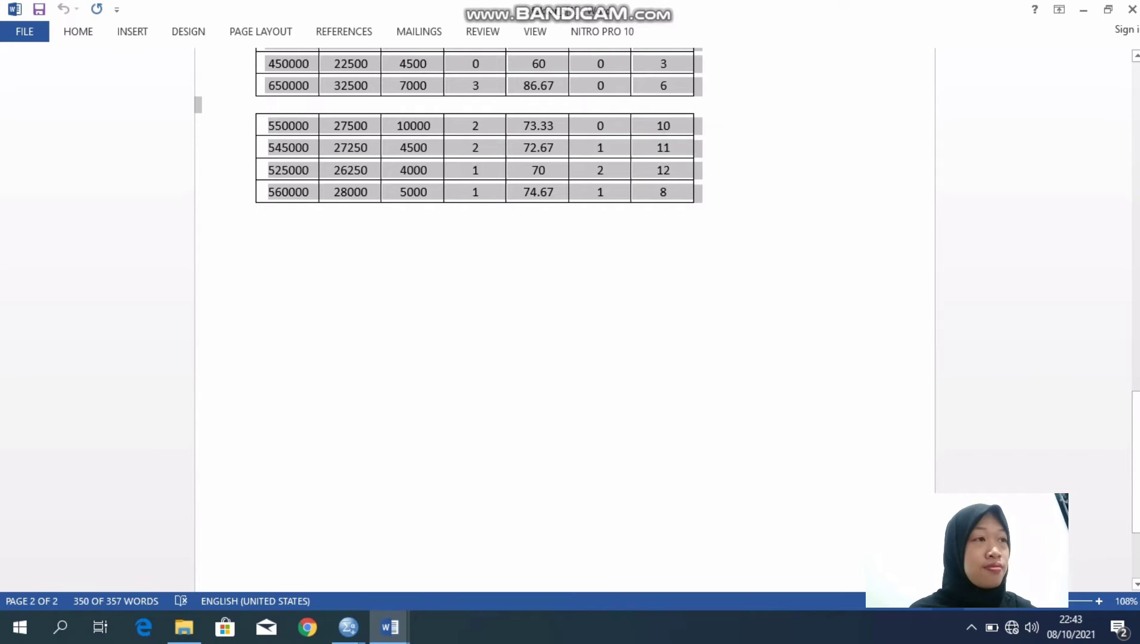
Switch to the empty Untitled3 dataset in SPSS and paste the copied data starting at the first cell.
left_click(348, 627)
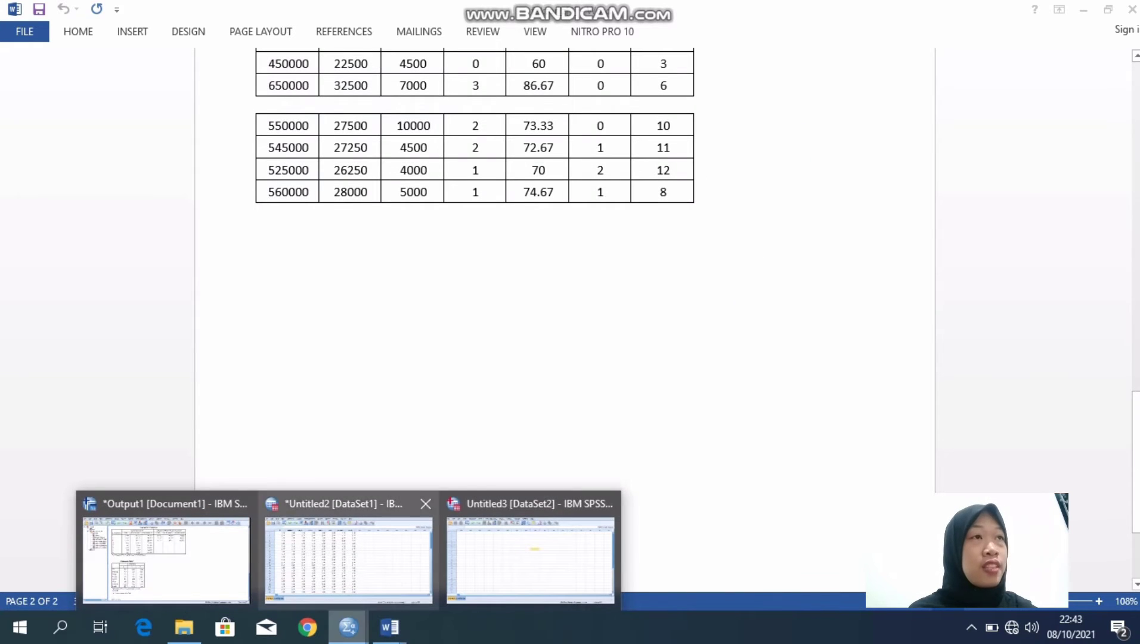
left_click(530, 560)
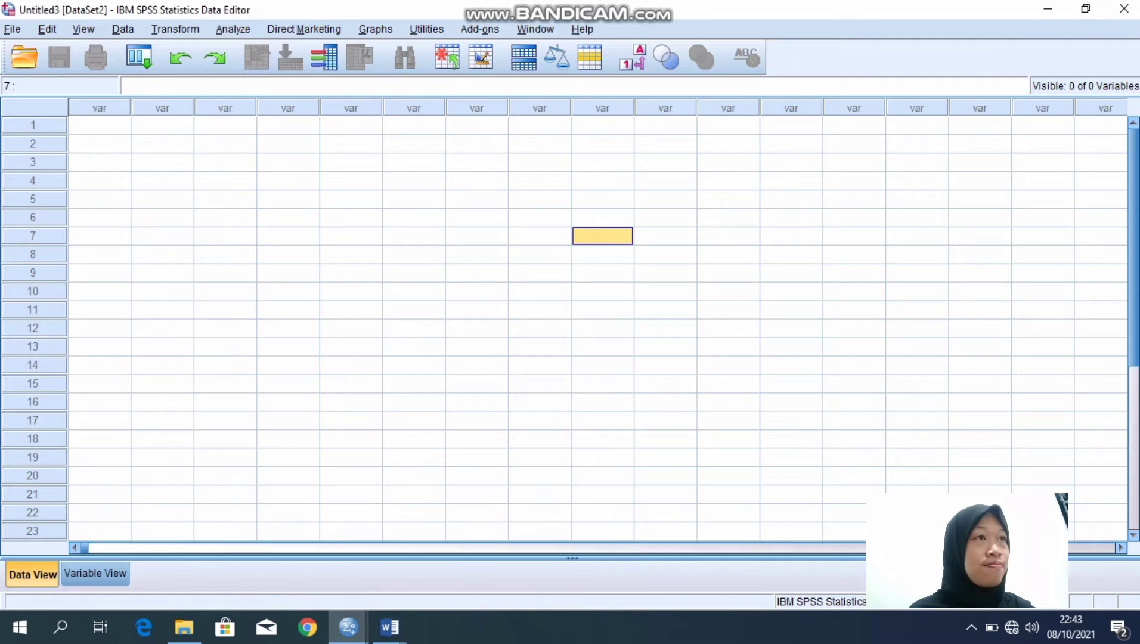
left_click(99, 126)
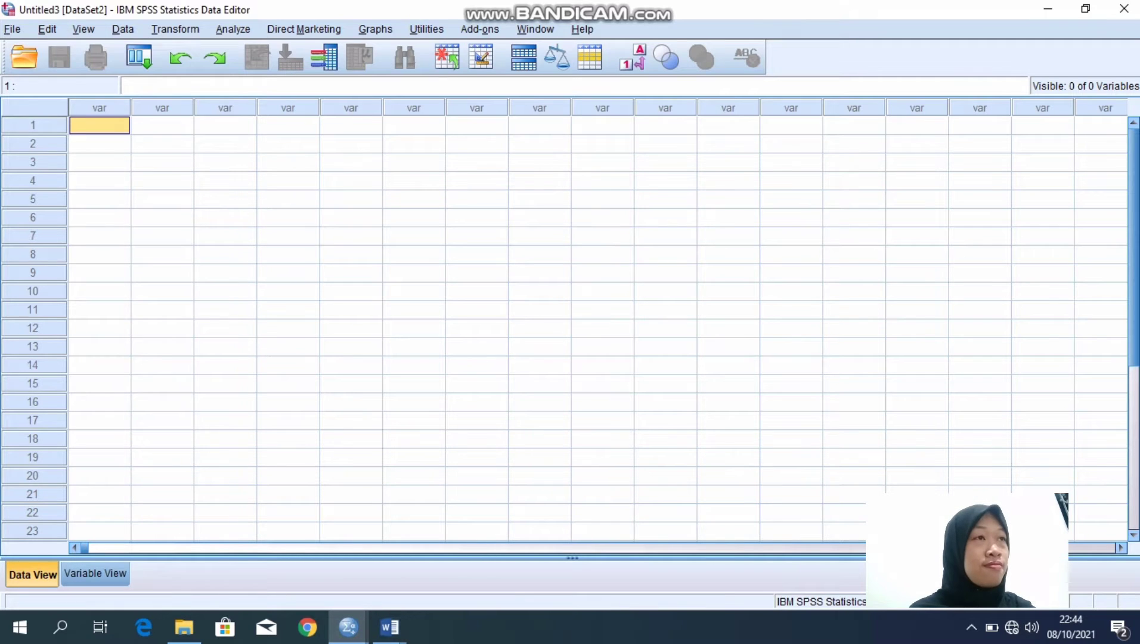
right_click(109, 125)
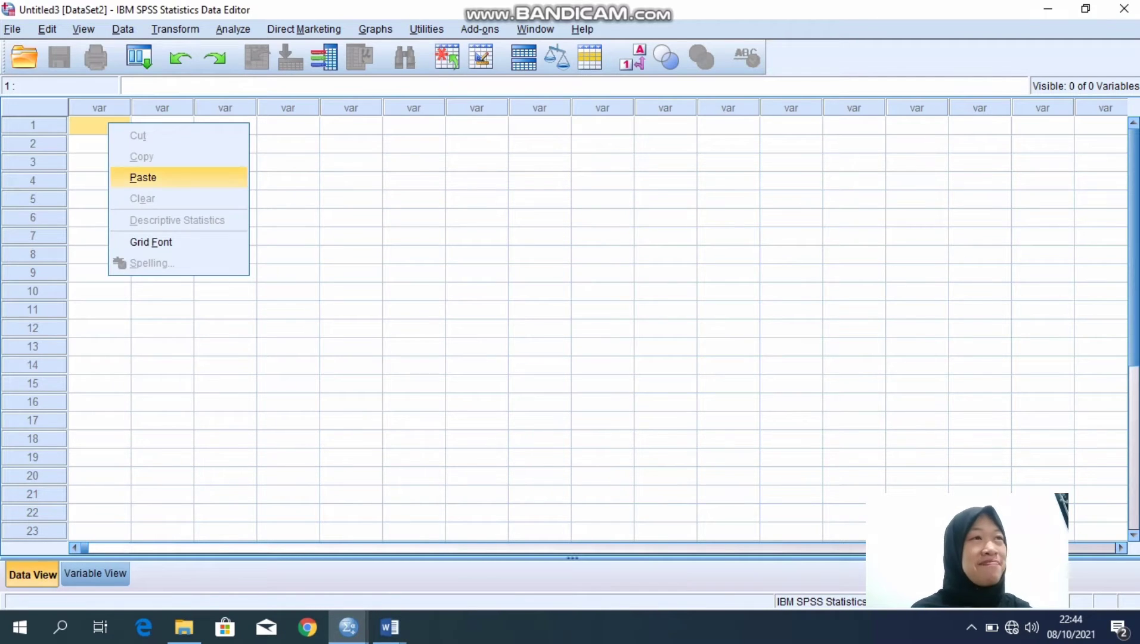
left_click(143, 177)
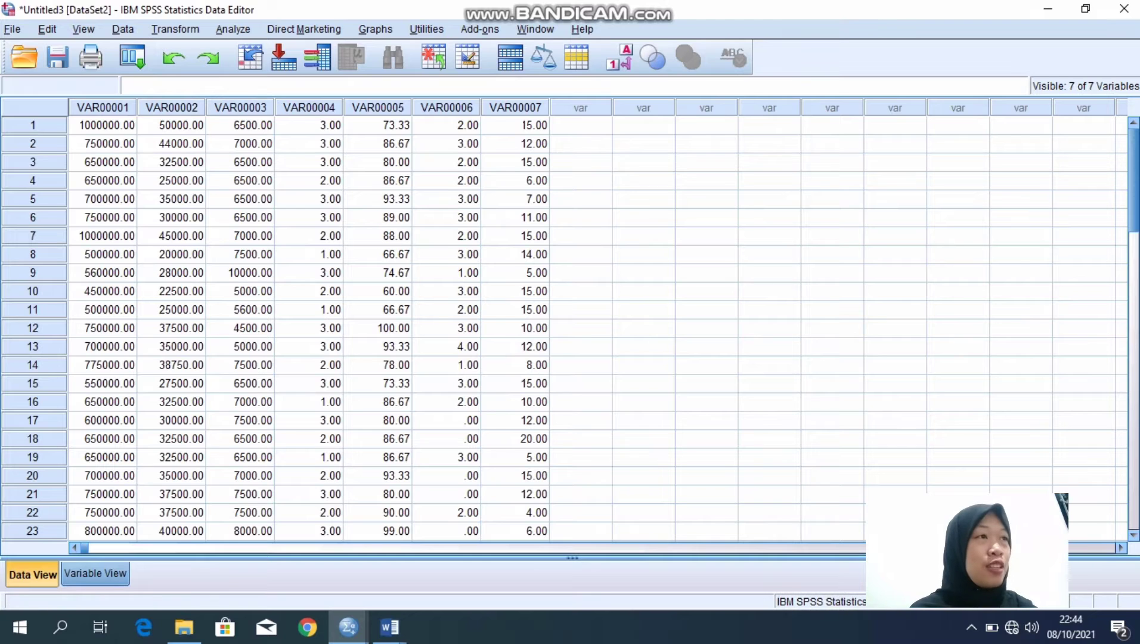
Show the variable definitions of Untitled3, check the column names in the faktor_z[1] Word table's header, and return to the definitions.
left_click(96, 574)
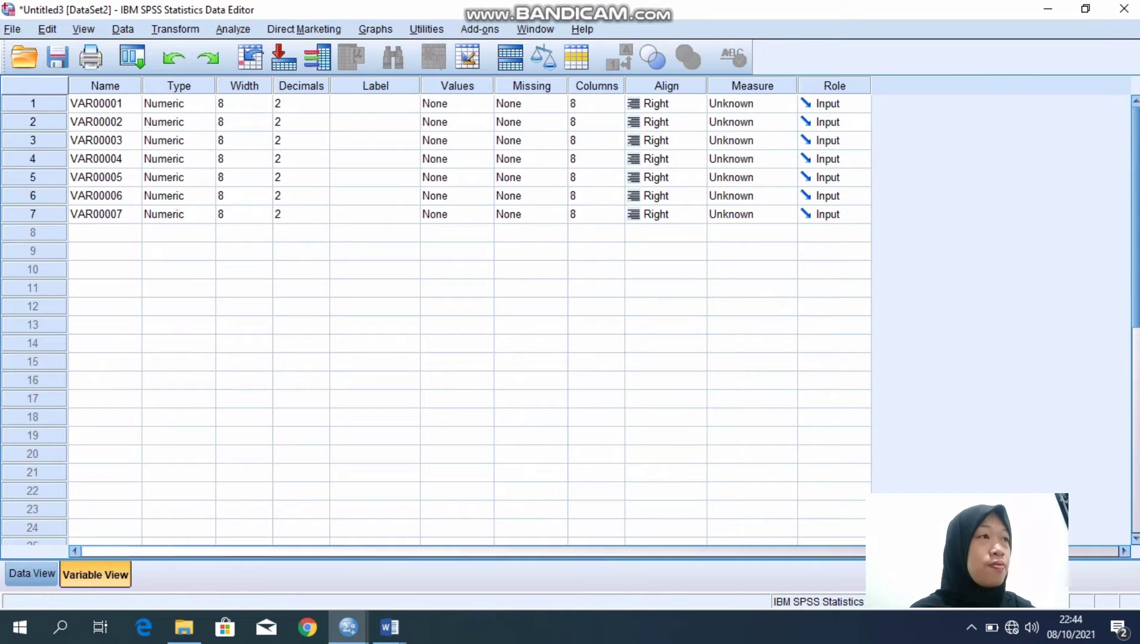
left_click(390, 626)
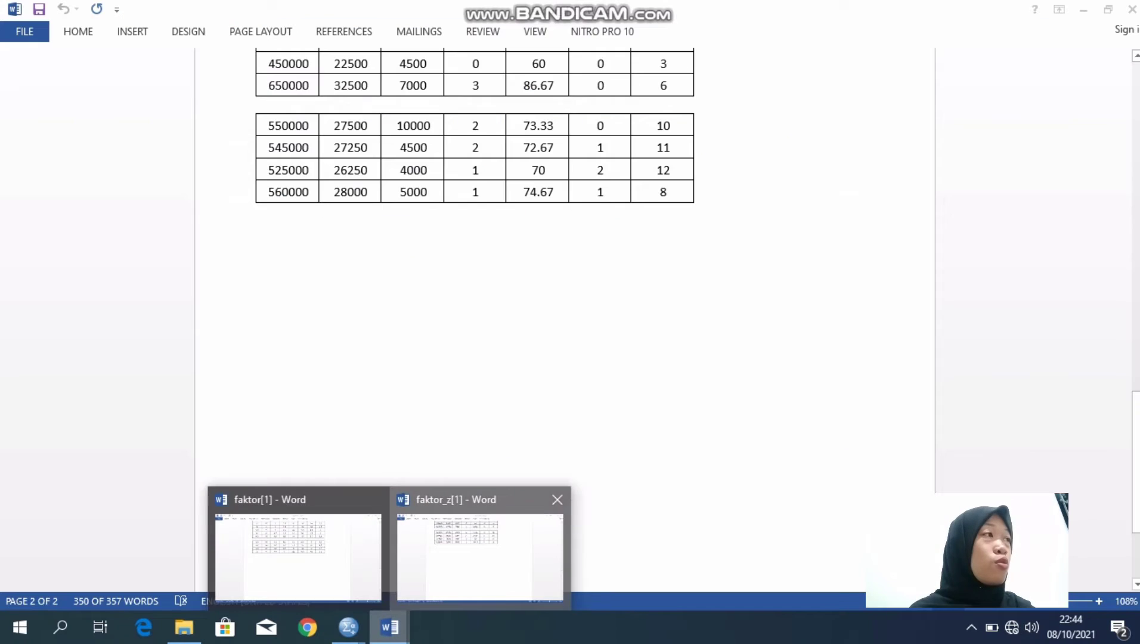
left_click(480, 554)
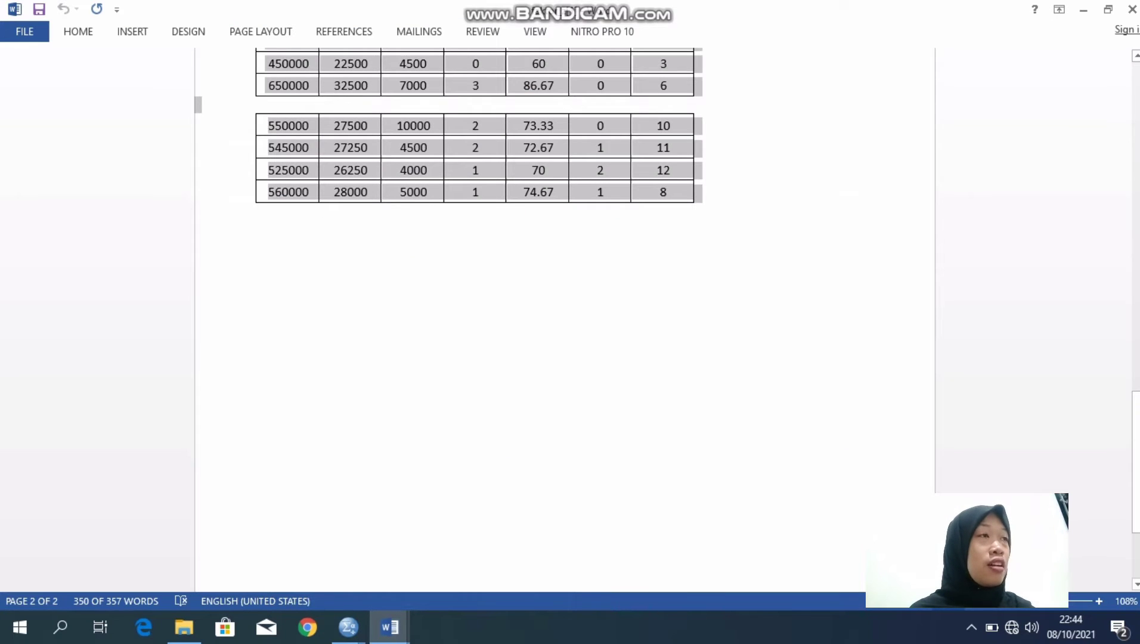
scroll(479, 257, "up", 5)
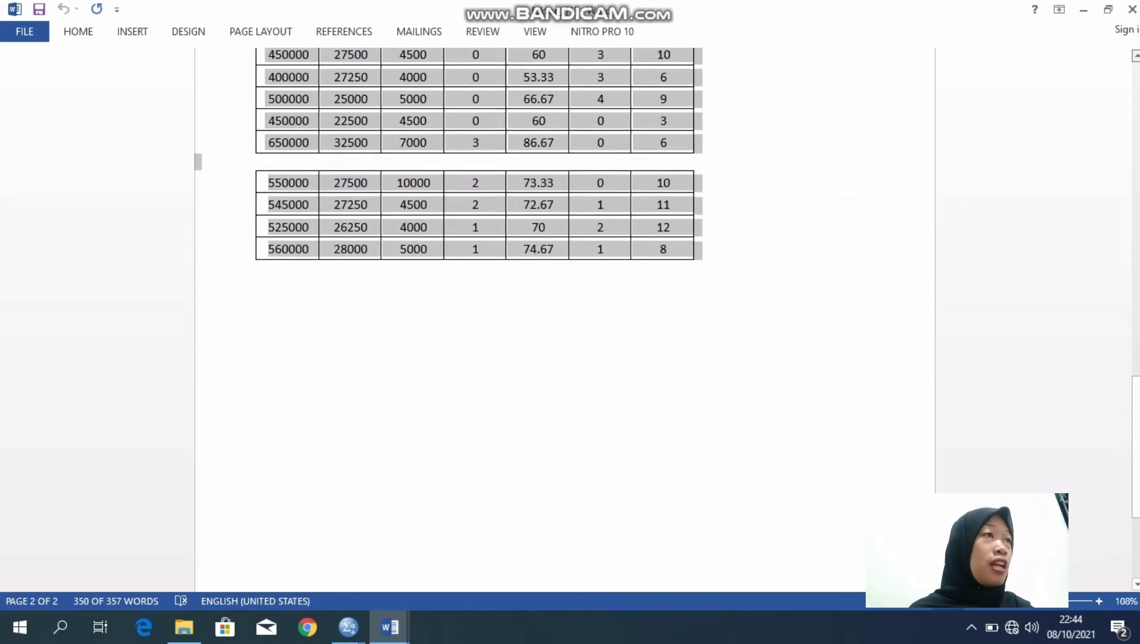
scroll(479, 256, "up", 7)
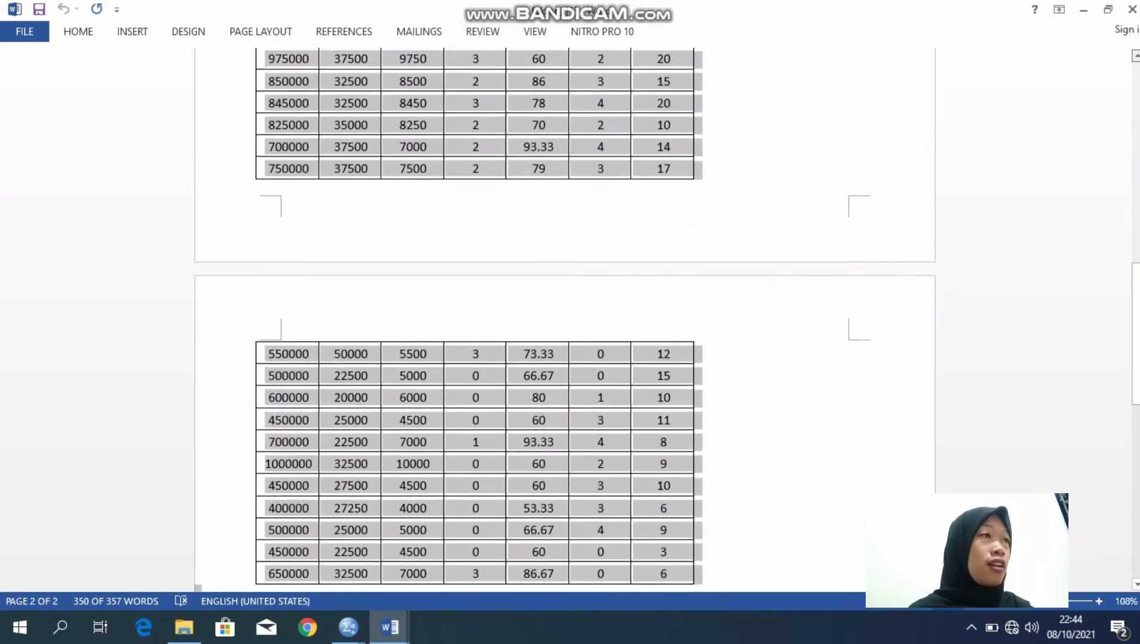
scroll(479, 256, "up", 5)
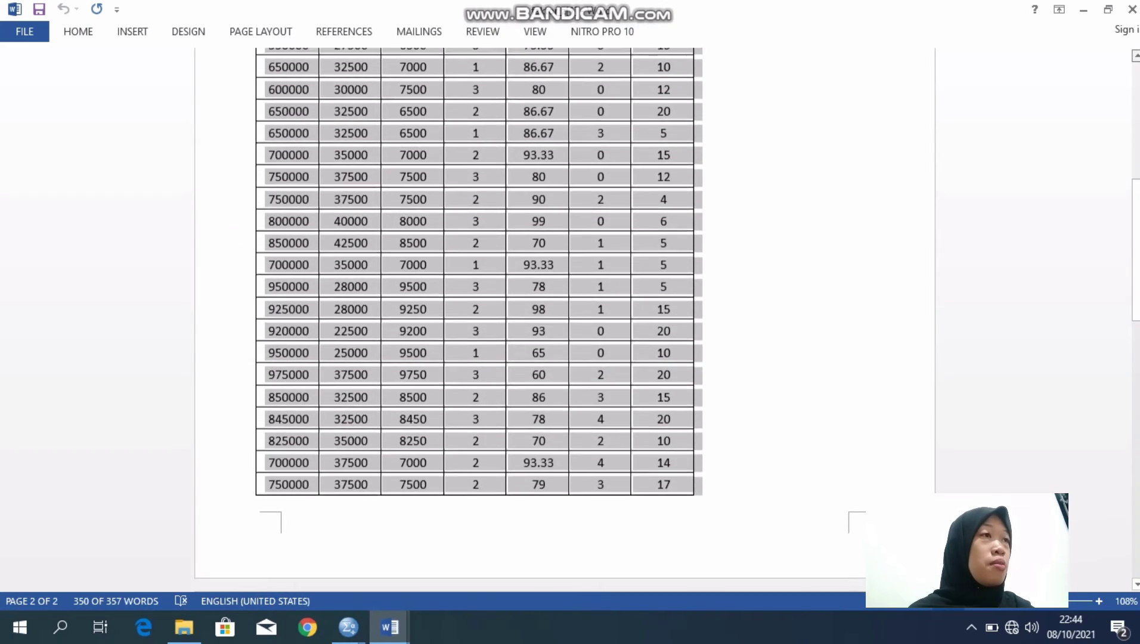
scroll(479, 256, "up", 7)
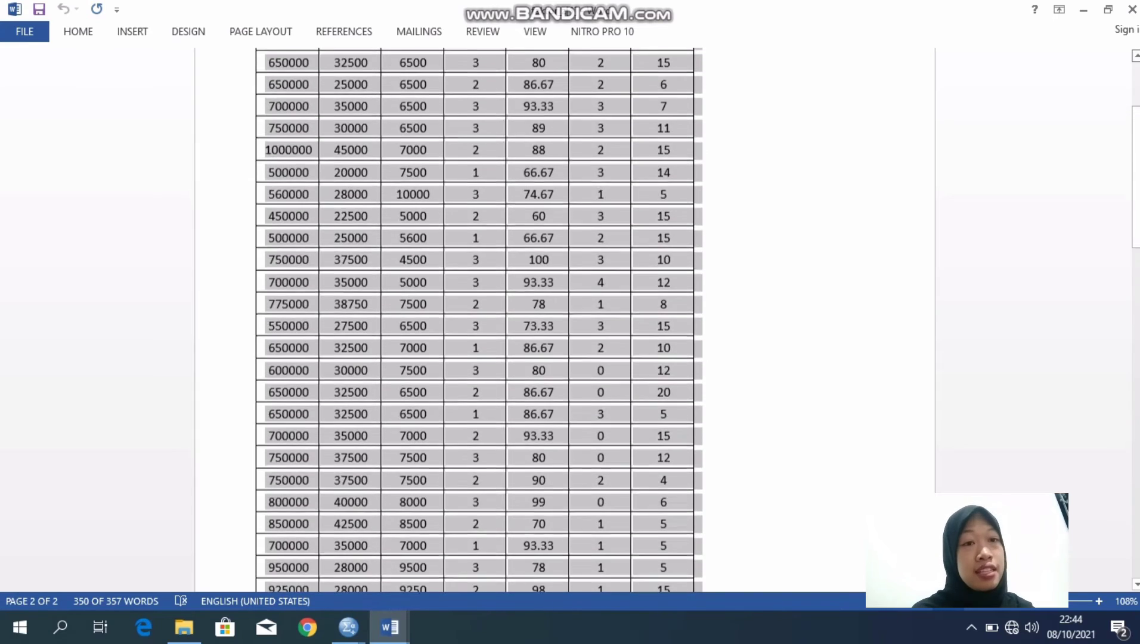
scroll(479, 257, "up", 2)
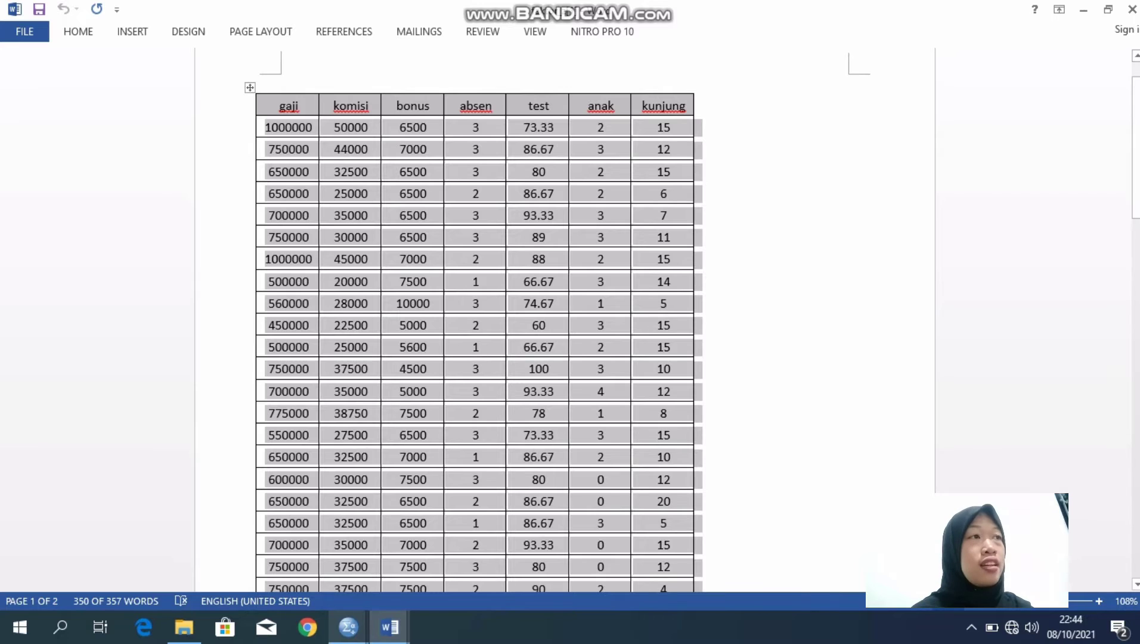
mouse_move(348, 627)
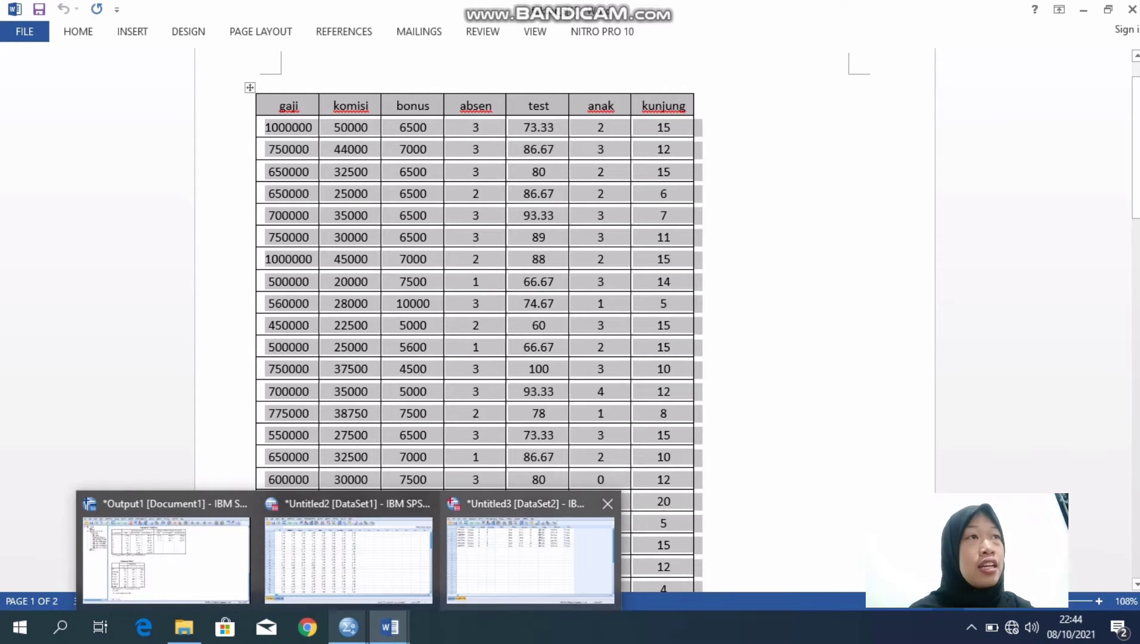
left_click(530, 558)
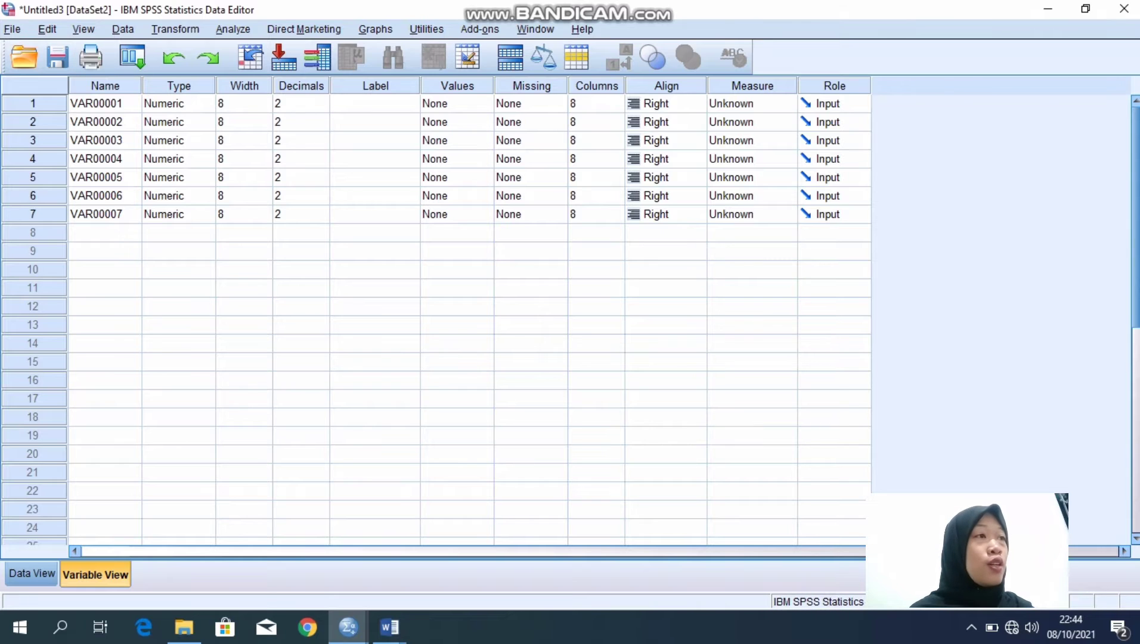
Check the column names in the faktor_z[1] Word table and name the first two variables of Untitled3 gaji and komisi.
left_click(389, 628)
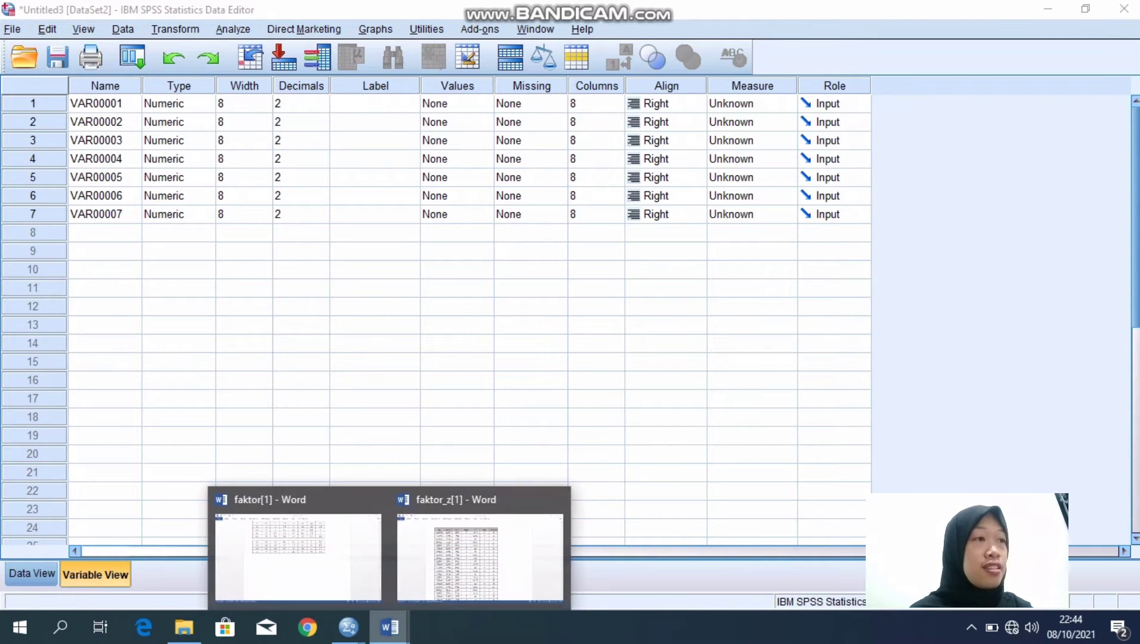
left_click(480, 557)
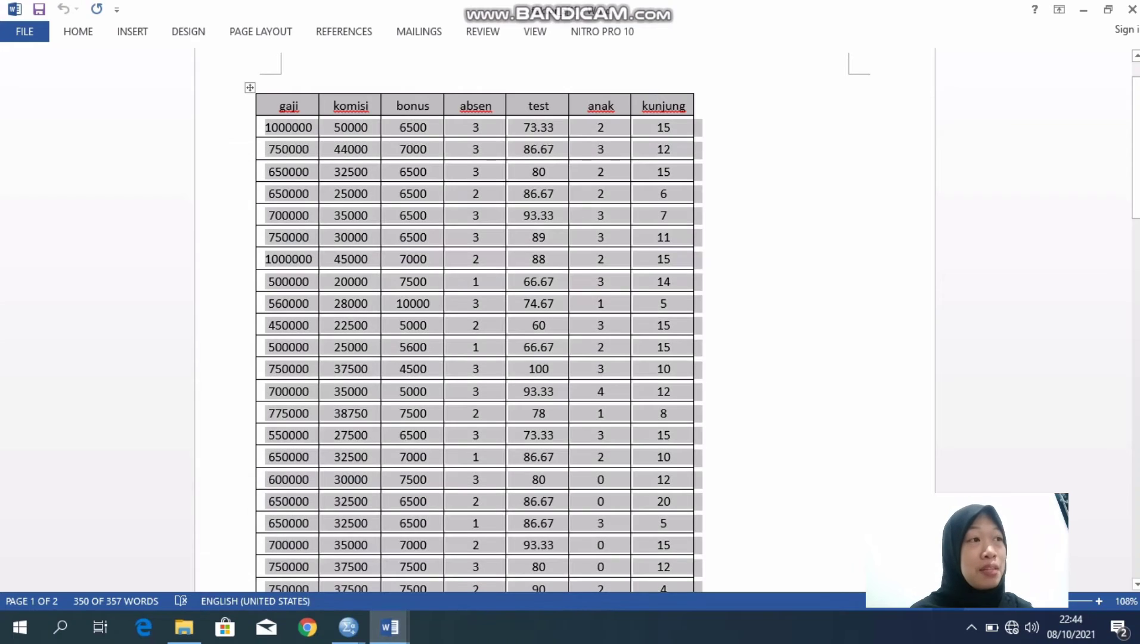
mouse_move(389, 628)
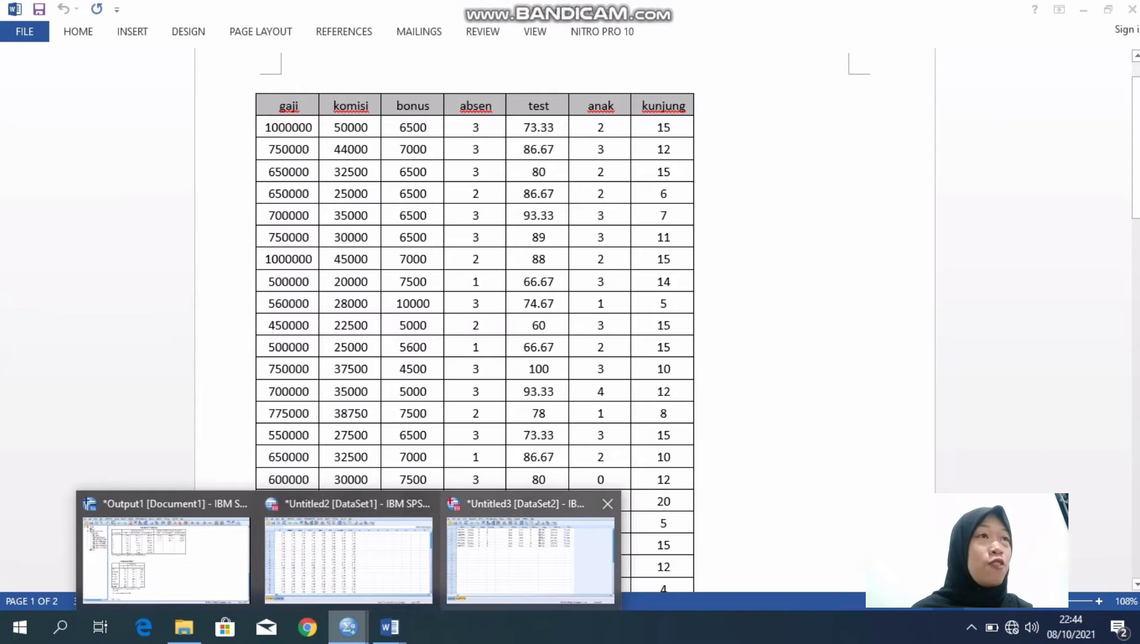
left_click(530, 555)
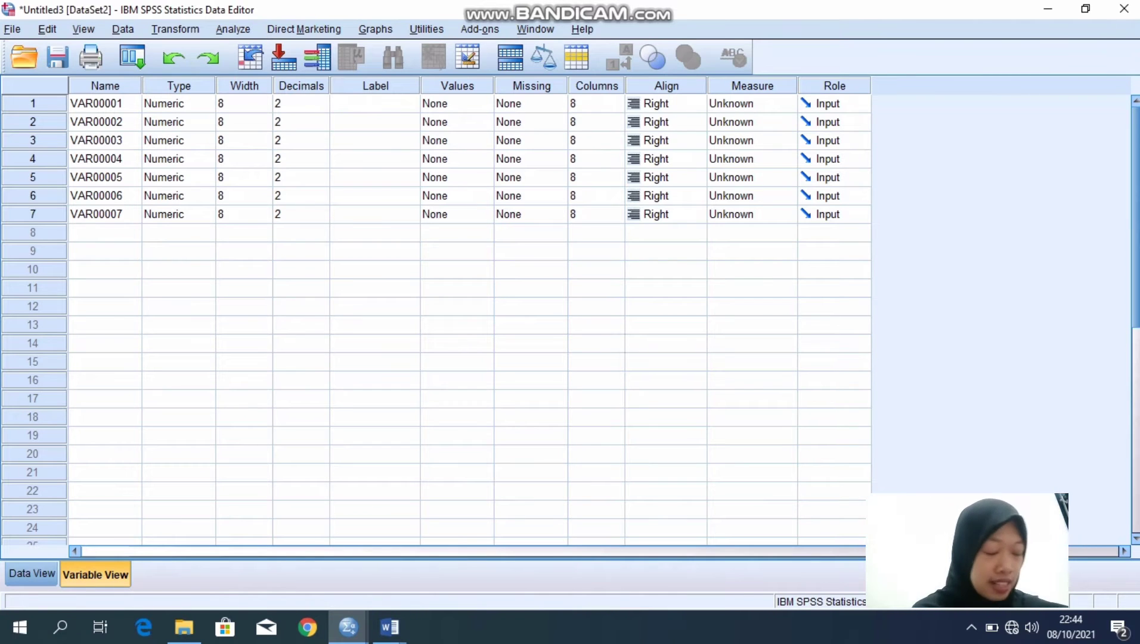
left_click(104, 103)
type("ga")
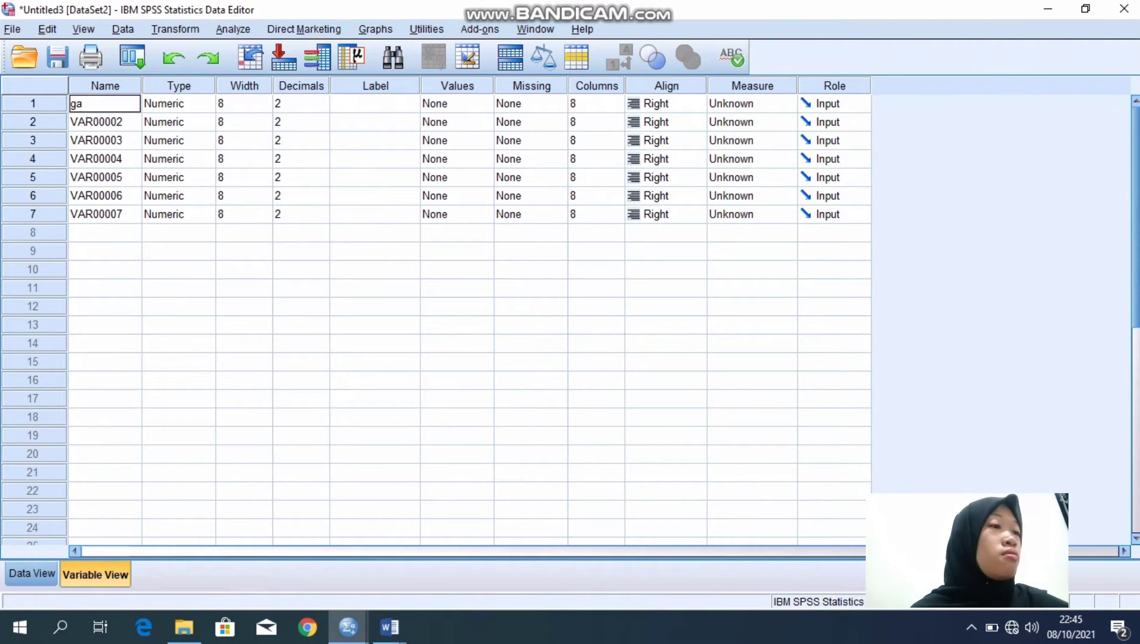
type("ji")
key("Return")
type("komisi")
key("Return")
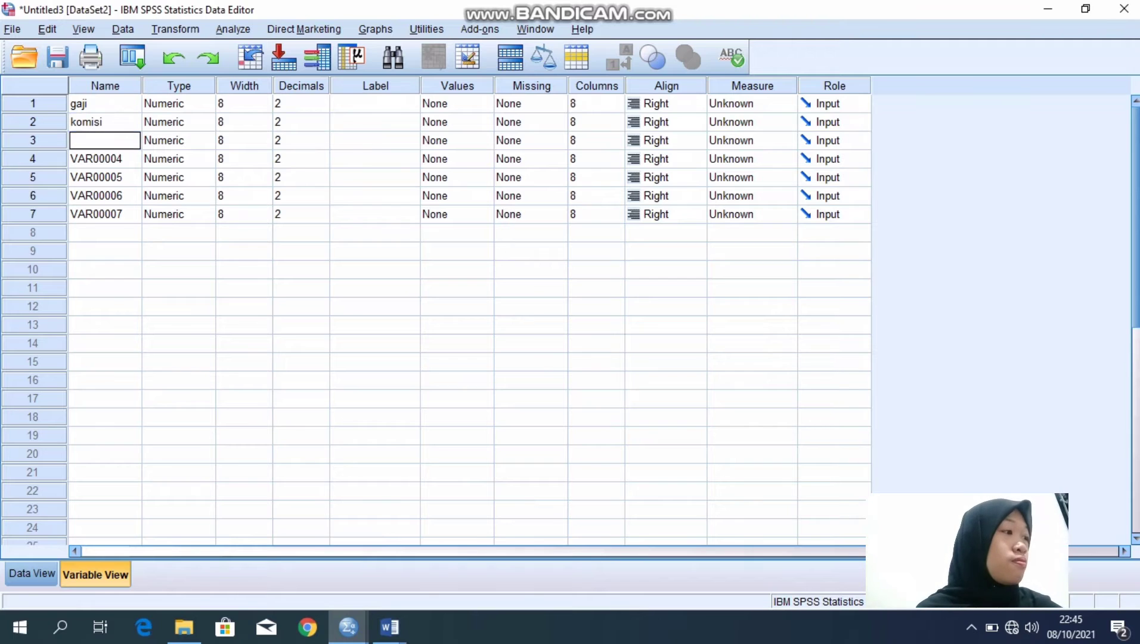
Name the third to seventh variables bonus, absen, test, anak and kunjung.
type("bonus")
key("Return")
type("absen")
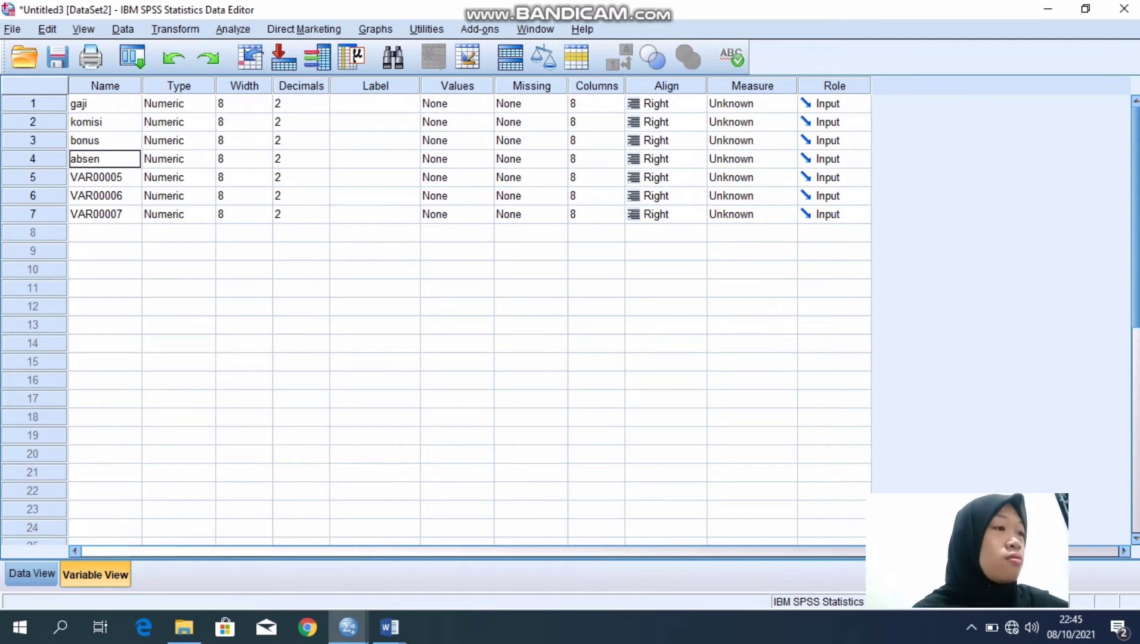
key("Return")
type("test")
key("Return")
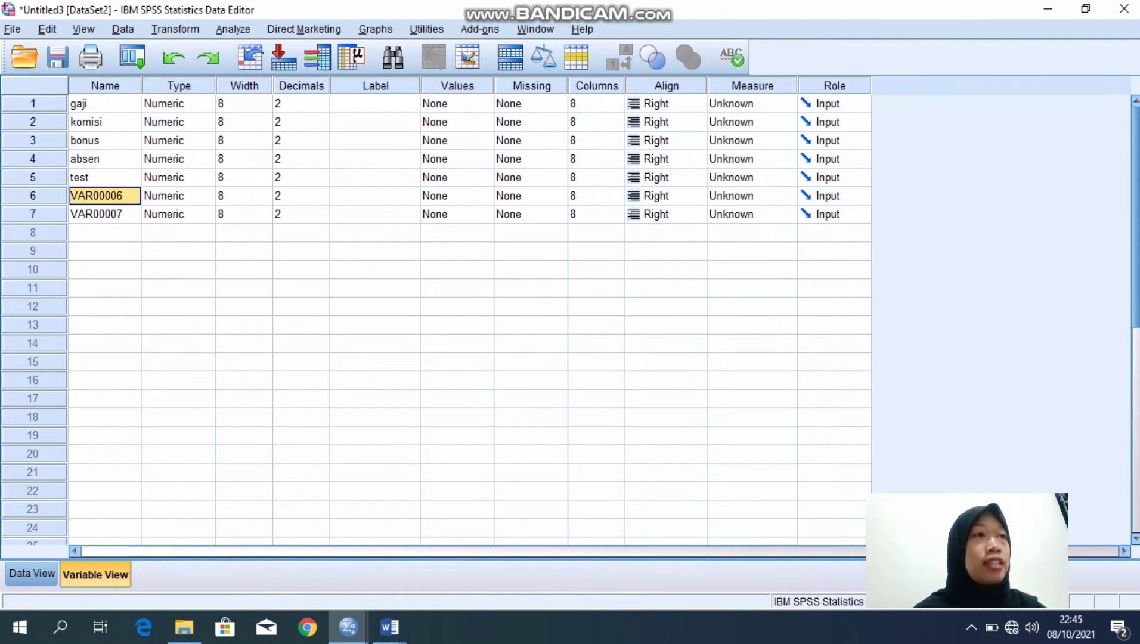
type("anak")
key("Return")
type("kunjung")
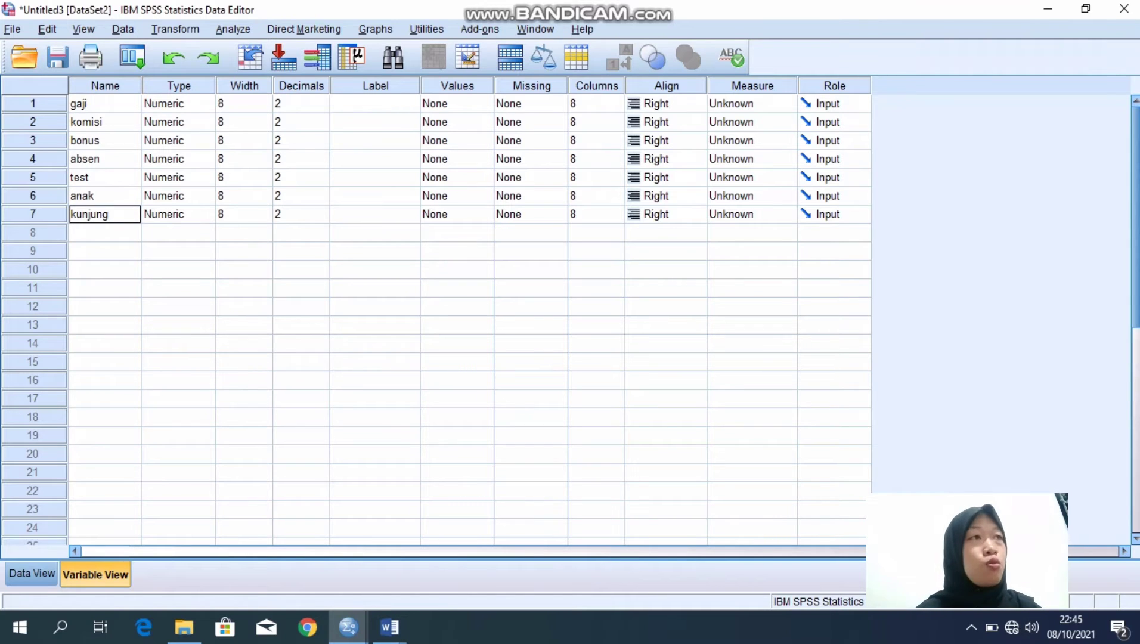
Set the decimals of the variables gaji, komisi and bonus to 0.
left_click(298, 103)
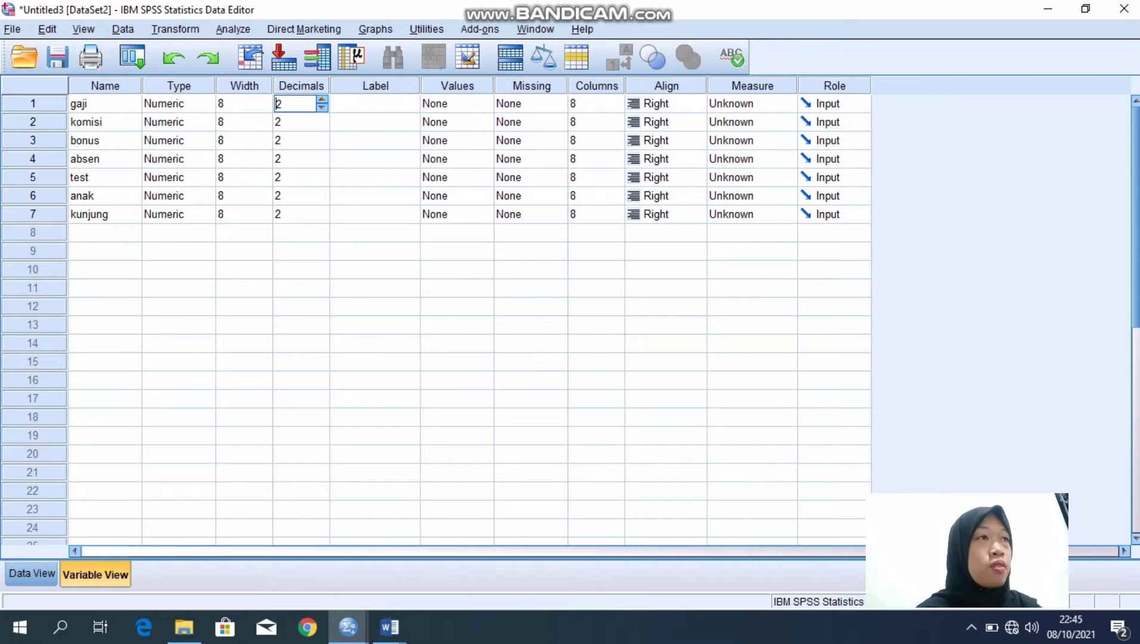
key("Down")
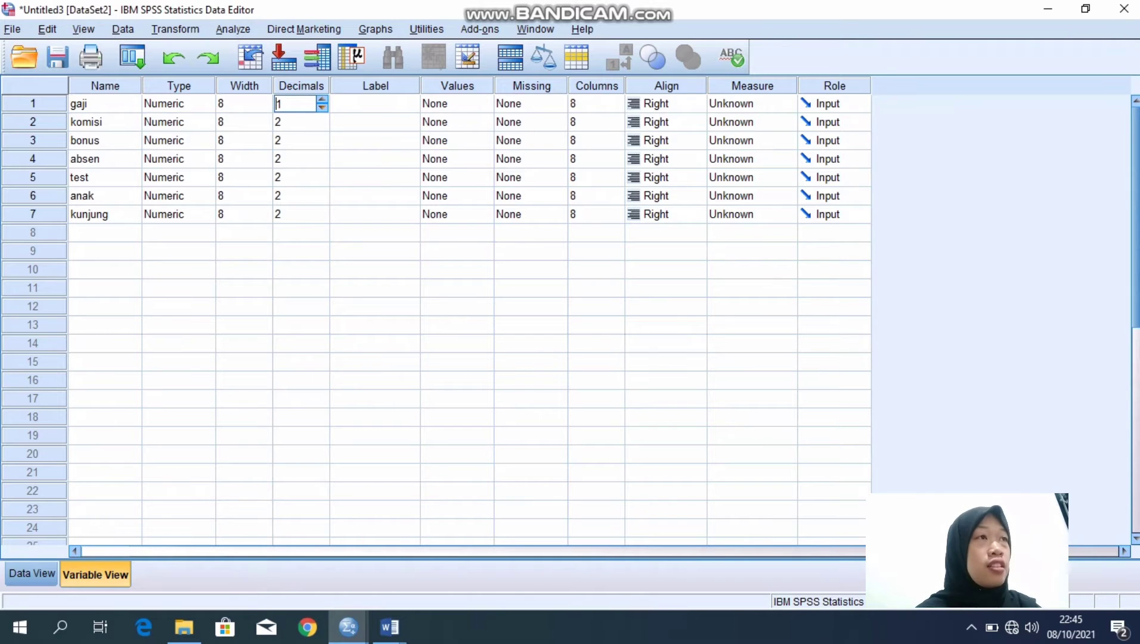
left_click(322, 108)
left_click(322, 125)
left_click(322, 126)
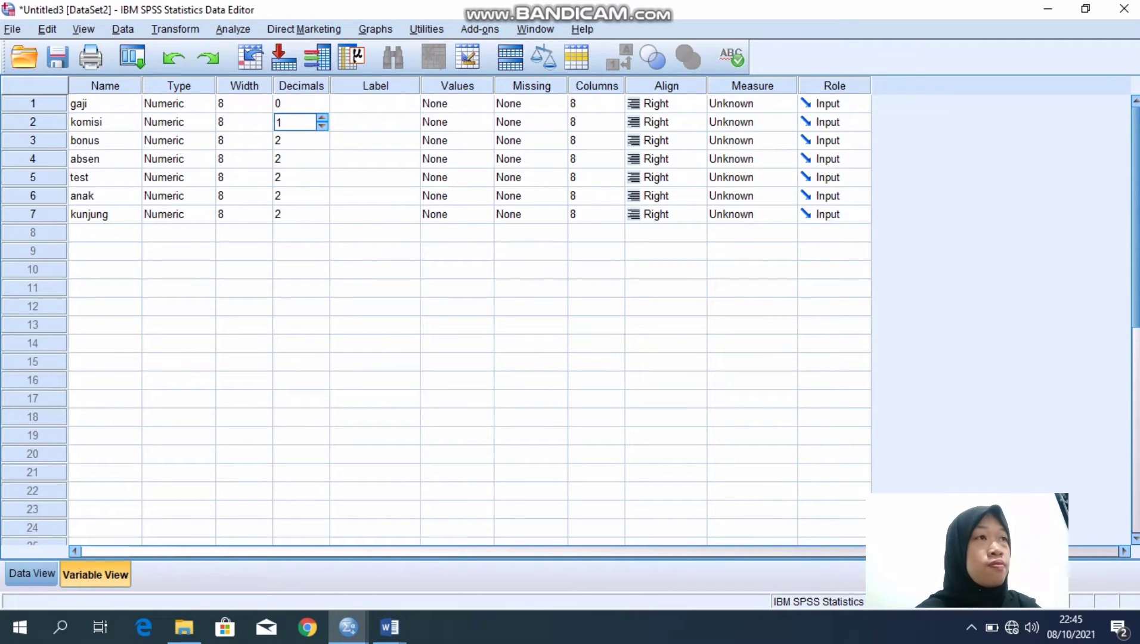
key("Down")
left_click(322, 144)
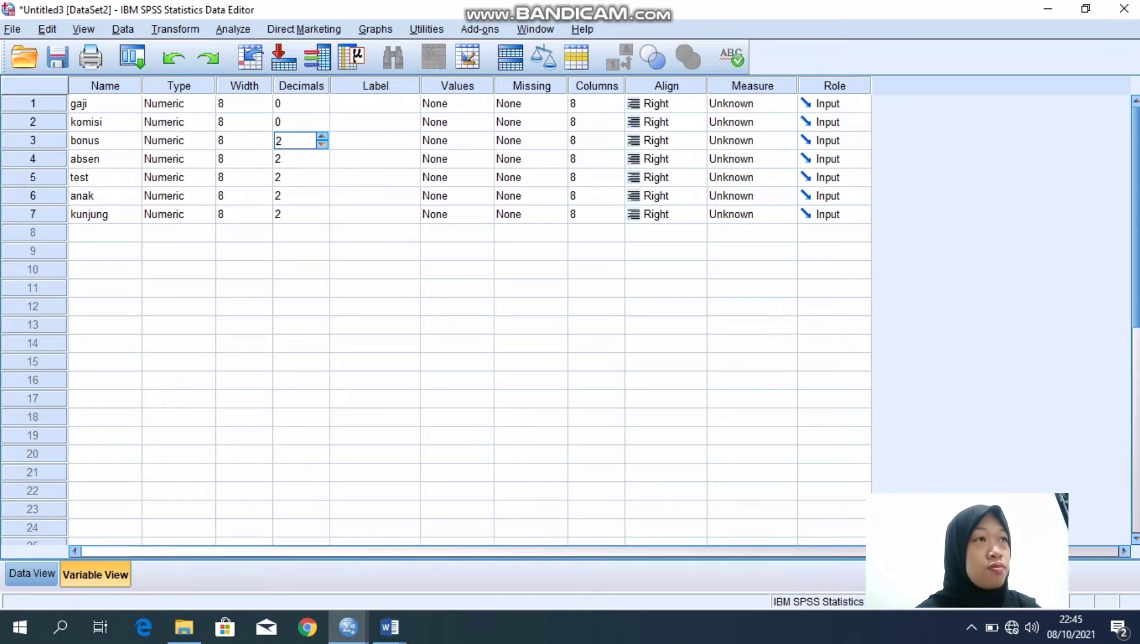
left_click(322, 145)
left_click(322, 144)
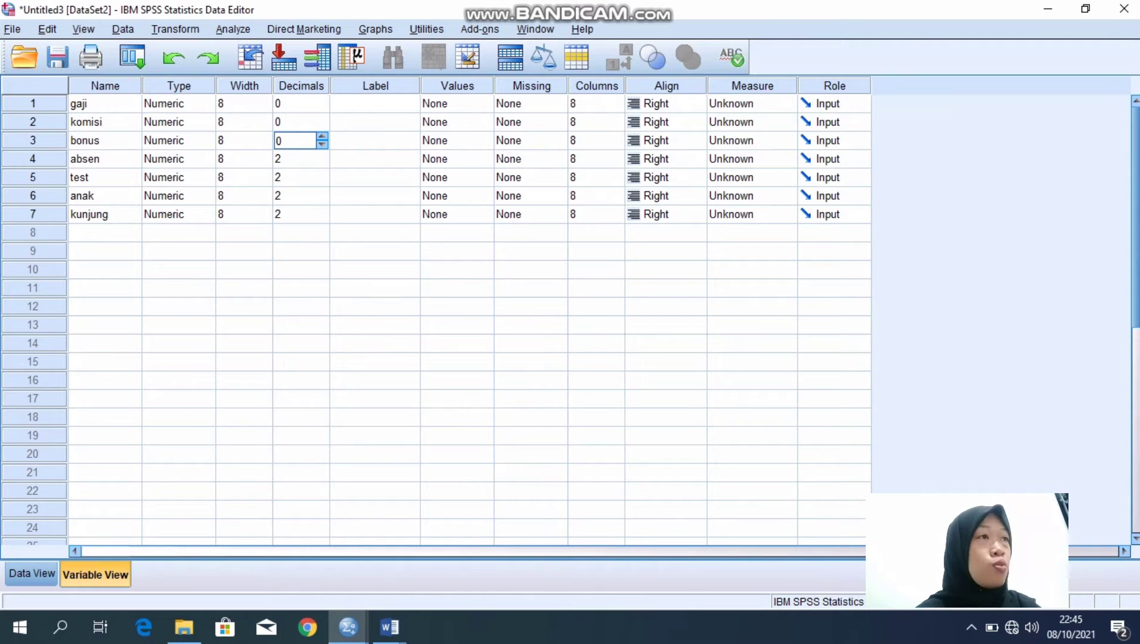
Set the decimals of the variables absen, anak and kunjung to 0.
left_click(322, 163)
left_click(322, 162)
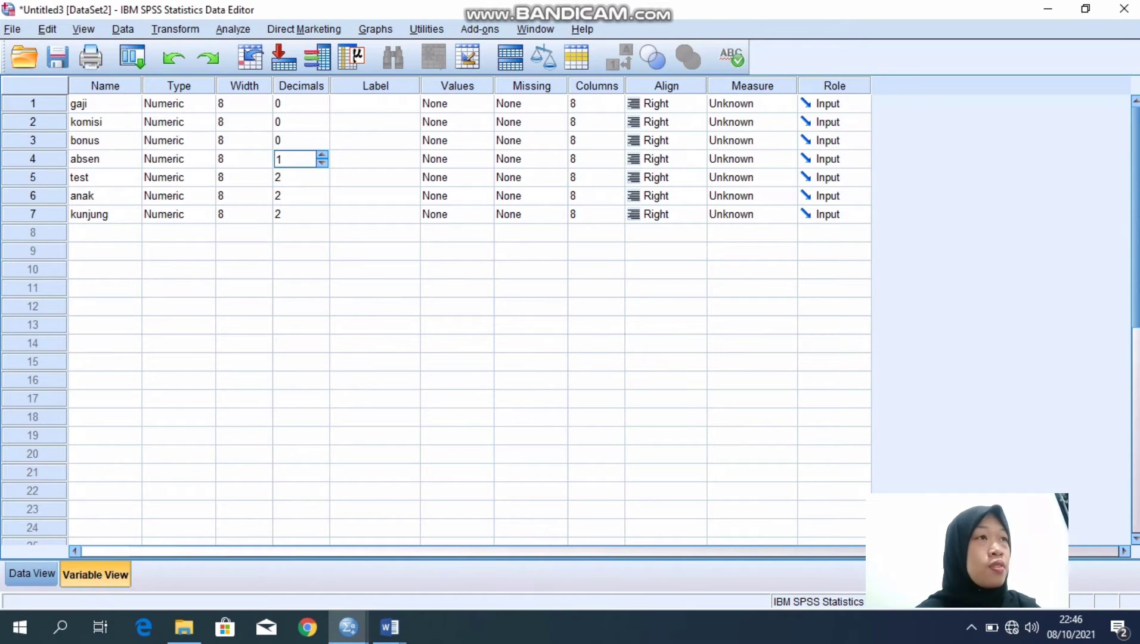
key("Down")
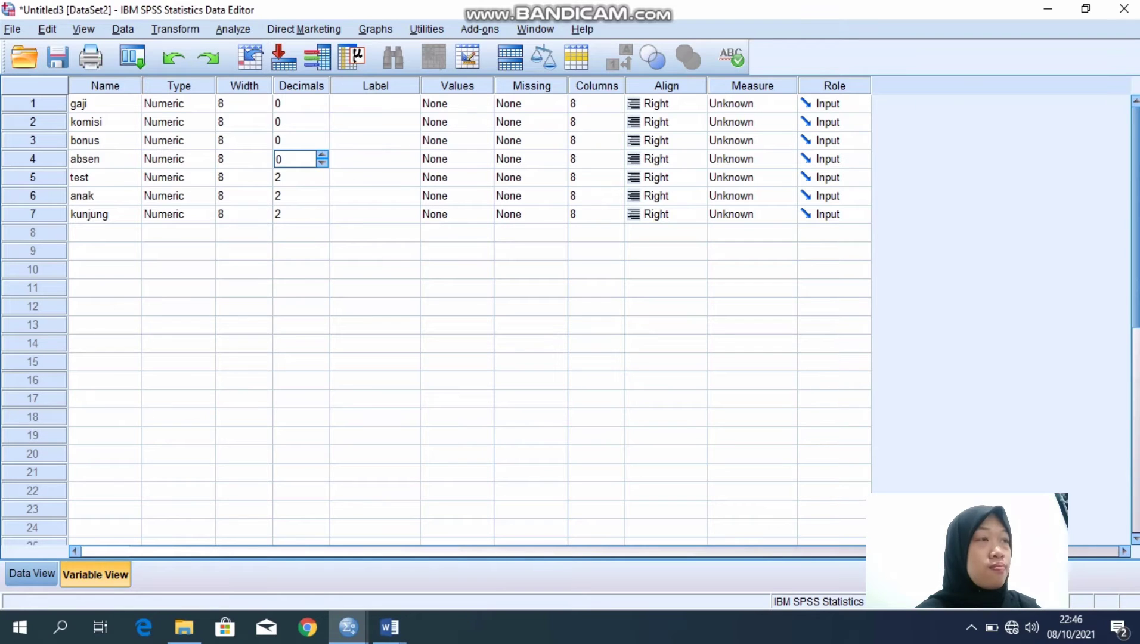
left_click(322, 200)
left_click(322, 199)
left_click(322, 200)
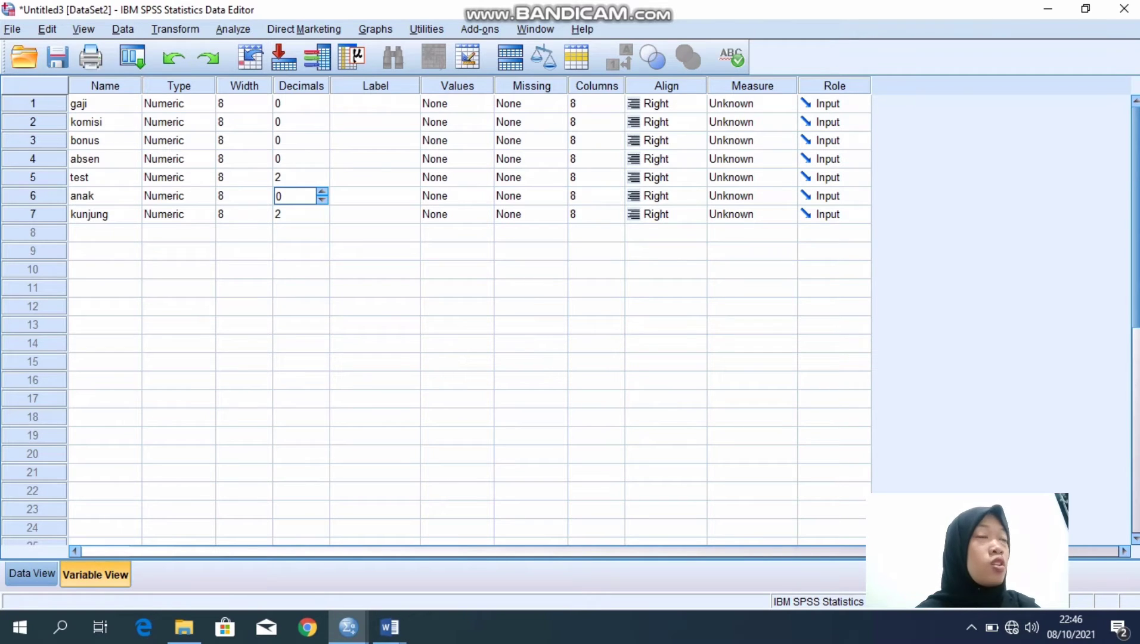
left_click(322, 218)
left_click(322, 219)
left_click(322, 218)
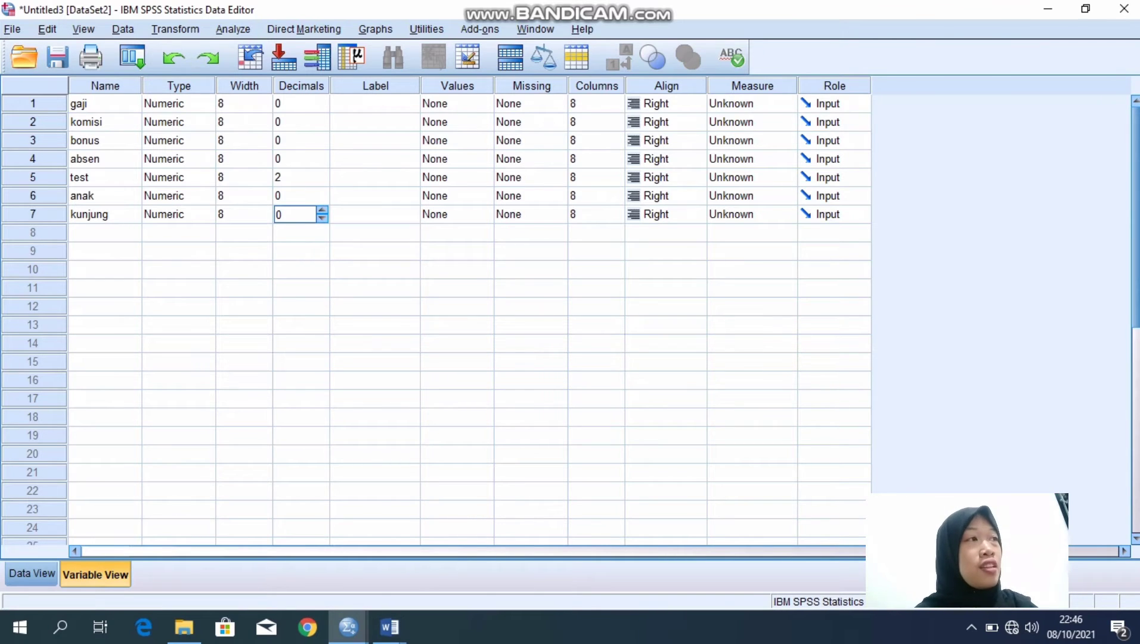
Set the measurement level of gaji, komisi and bonus to Nominal.
left_click(751, 103)
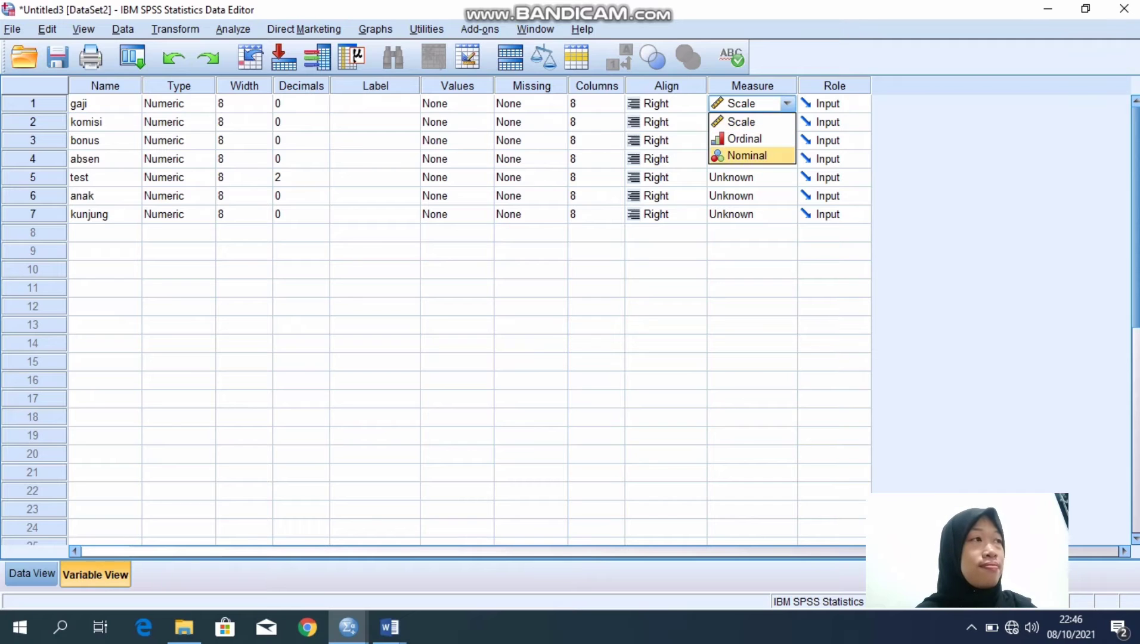
key("Return")
left_click(753, 122)
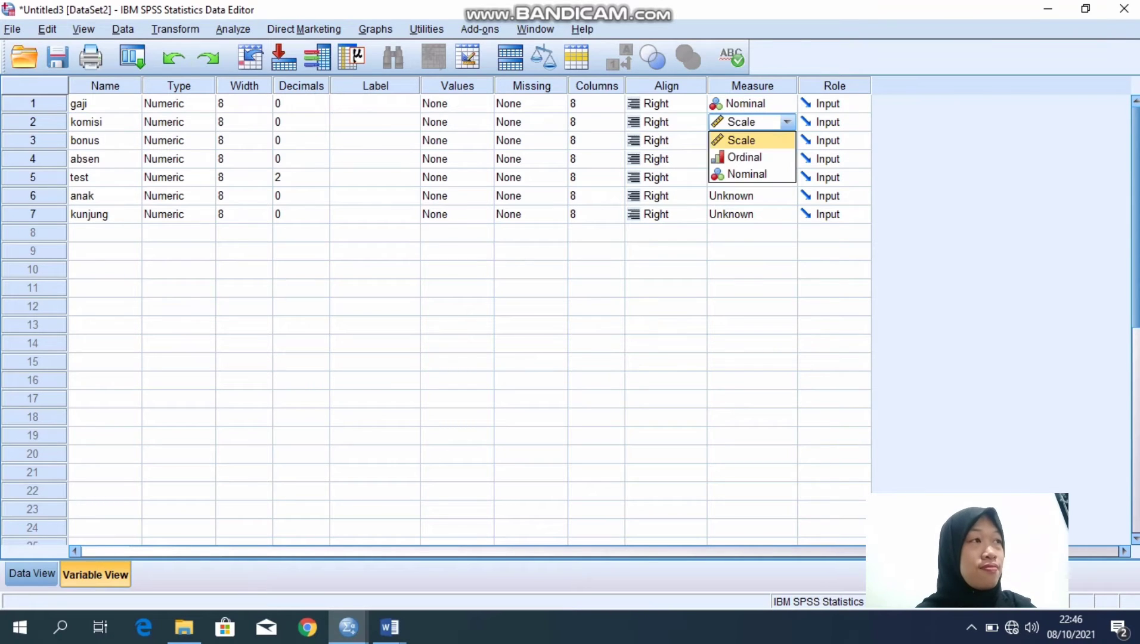
left_click(750, 174)
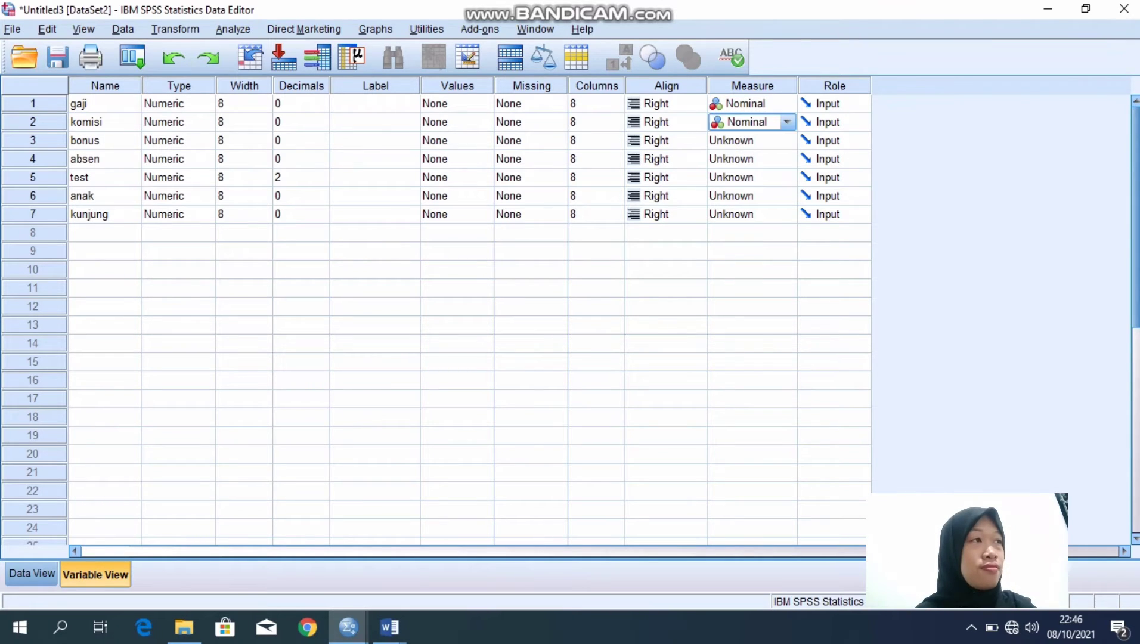
left_click(753, 140)
left_click(749, 192)
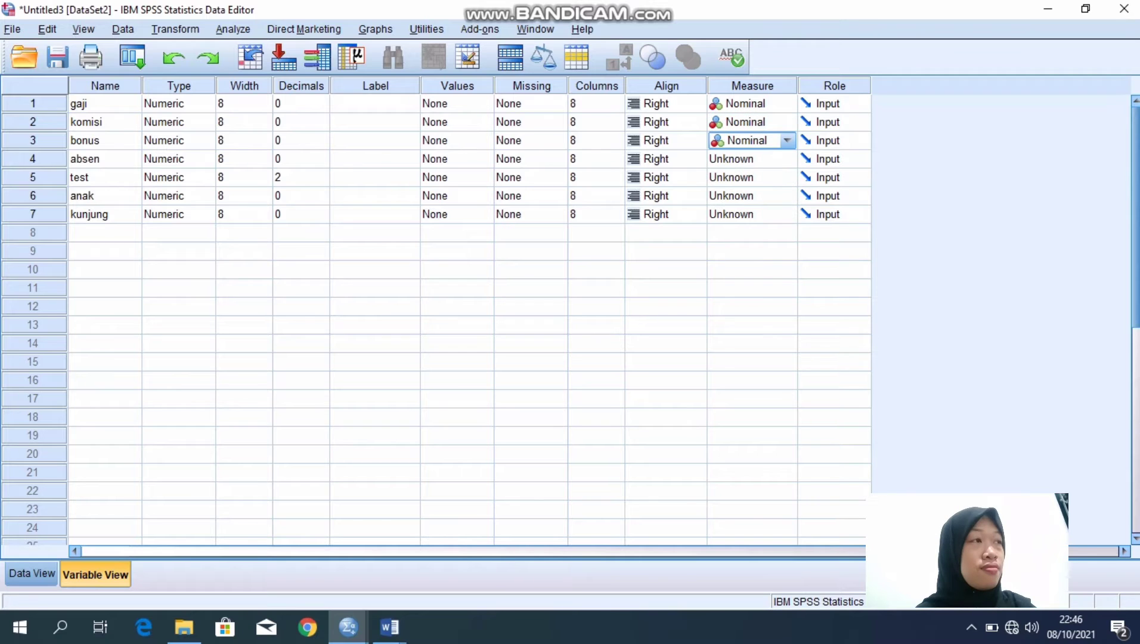
Set the measurement level of the variable absen to Scale.
left_click(752, 158)
left_click(740, 175)
left_click_drag(752, 158, 753, 233)
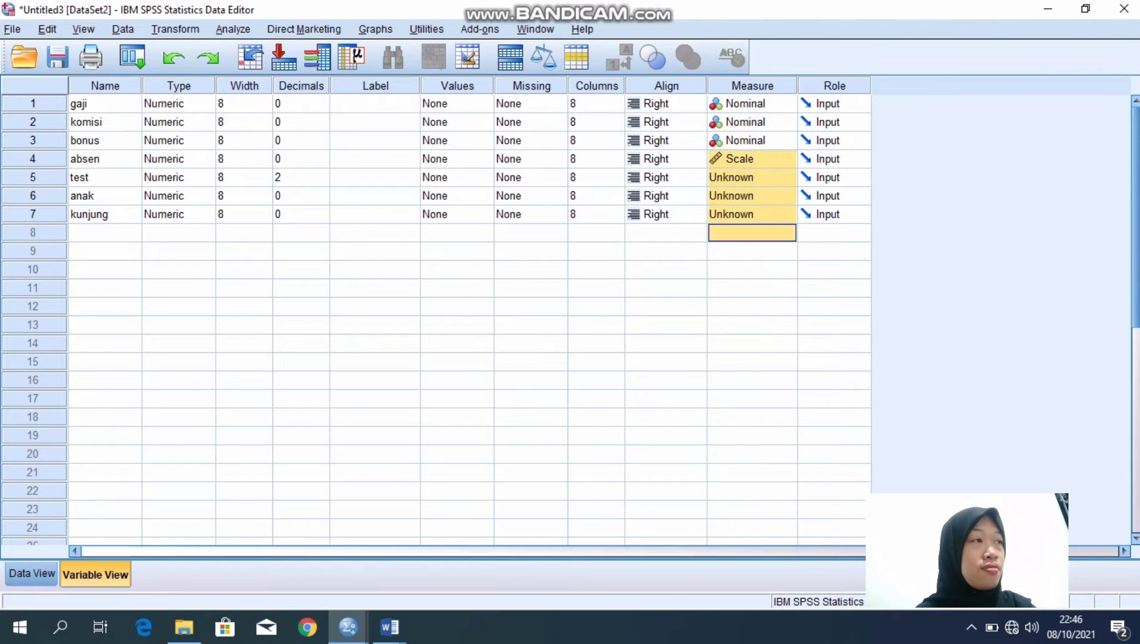
Set the measurement level of the variables anak and absen to Nominal.
left_click(752, 196)
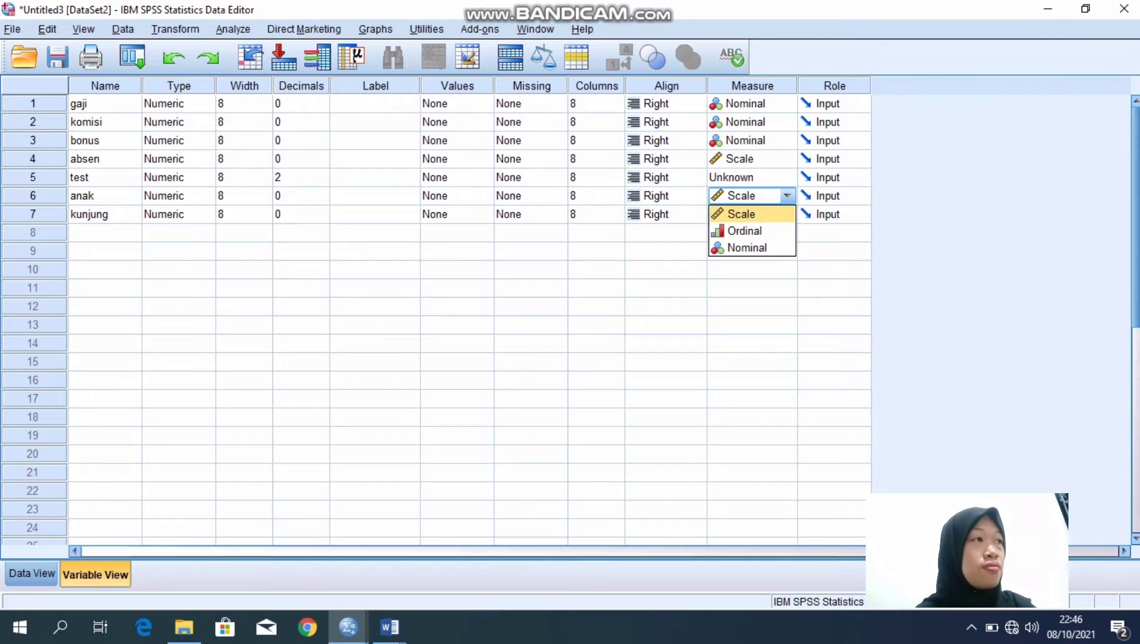
key("Down")
key("Down")
key("Return")
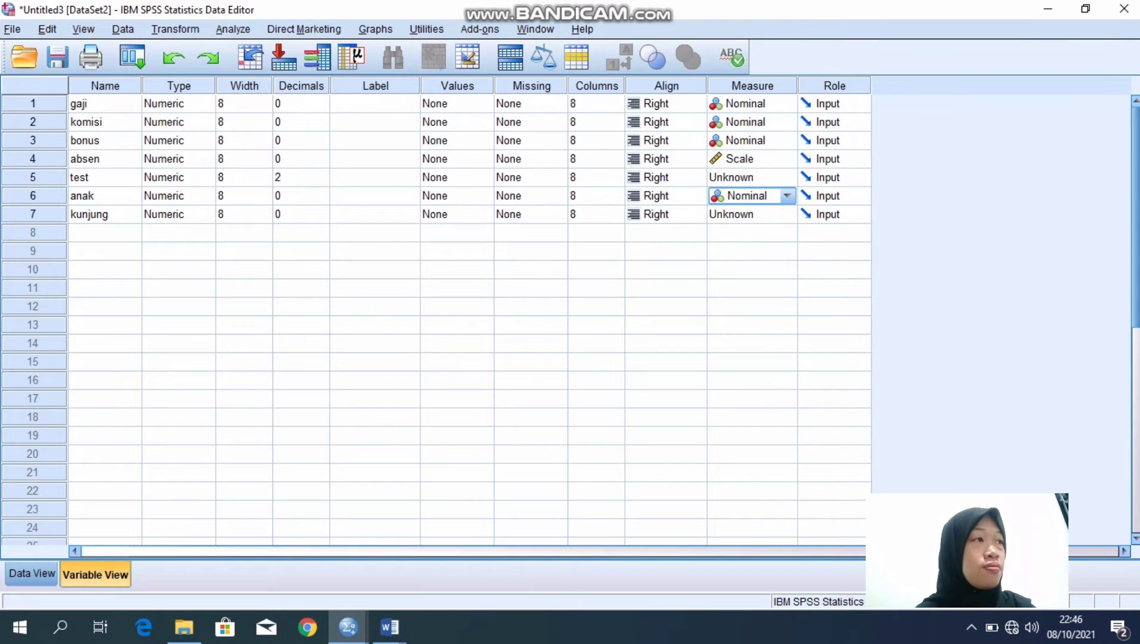
left_click(753, 159)
key("Down")
key("Down")
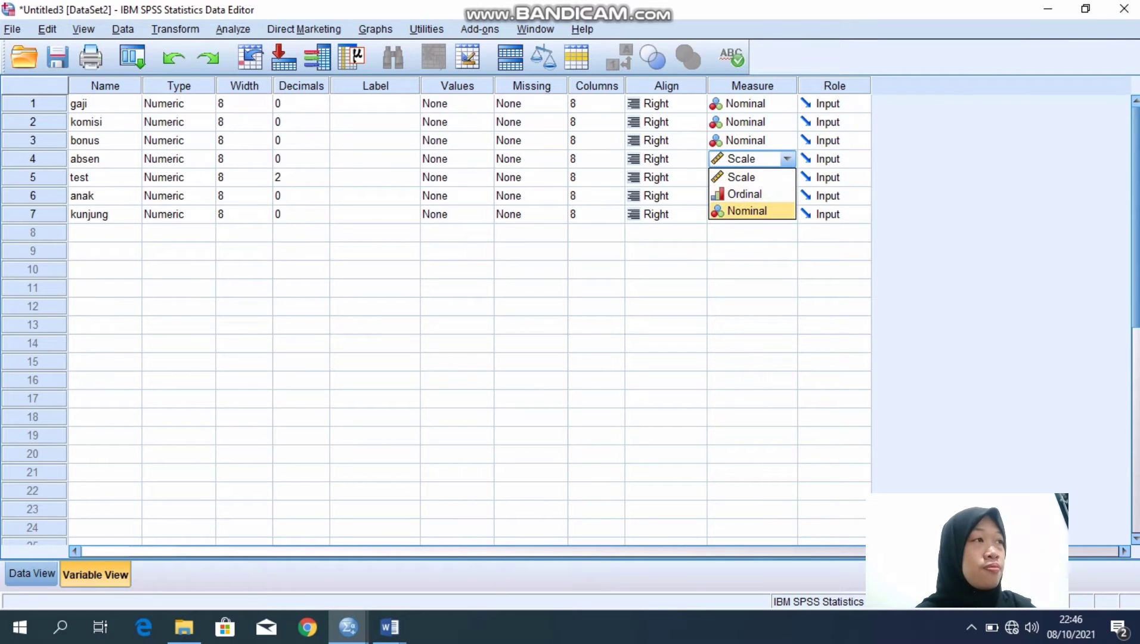
key("Return")
Set the measurement level of the variables test and kunjung to Nominal.
left_click(752, 177)
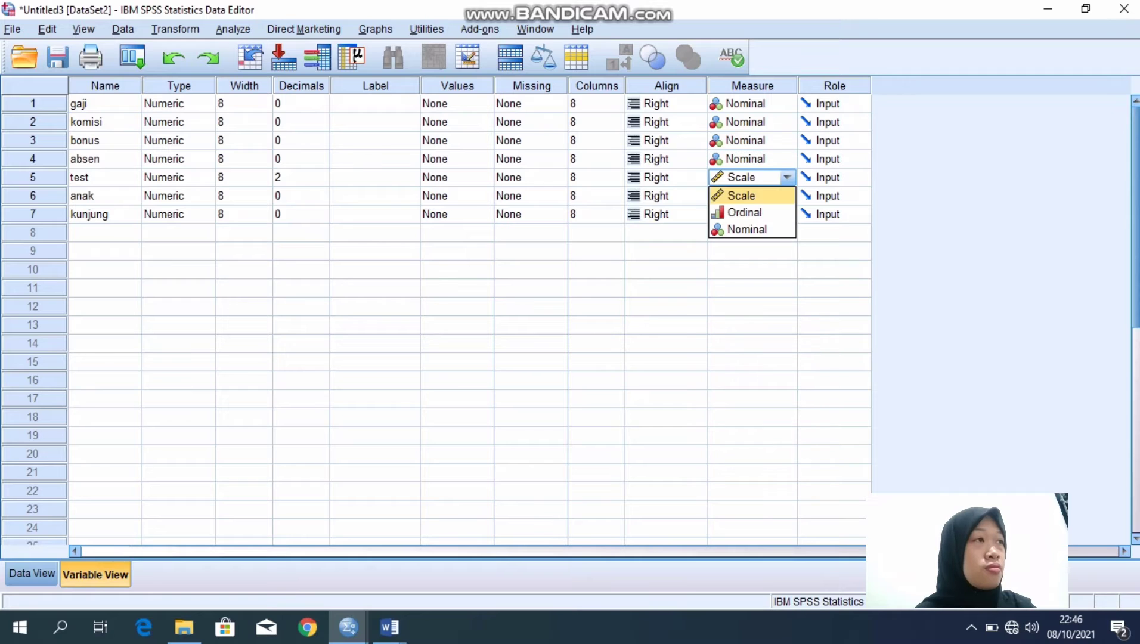
key("Down")
key("Down")
key("Return")
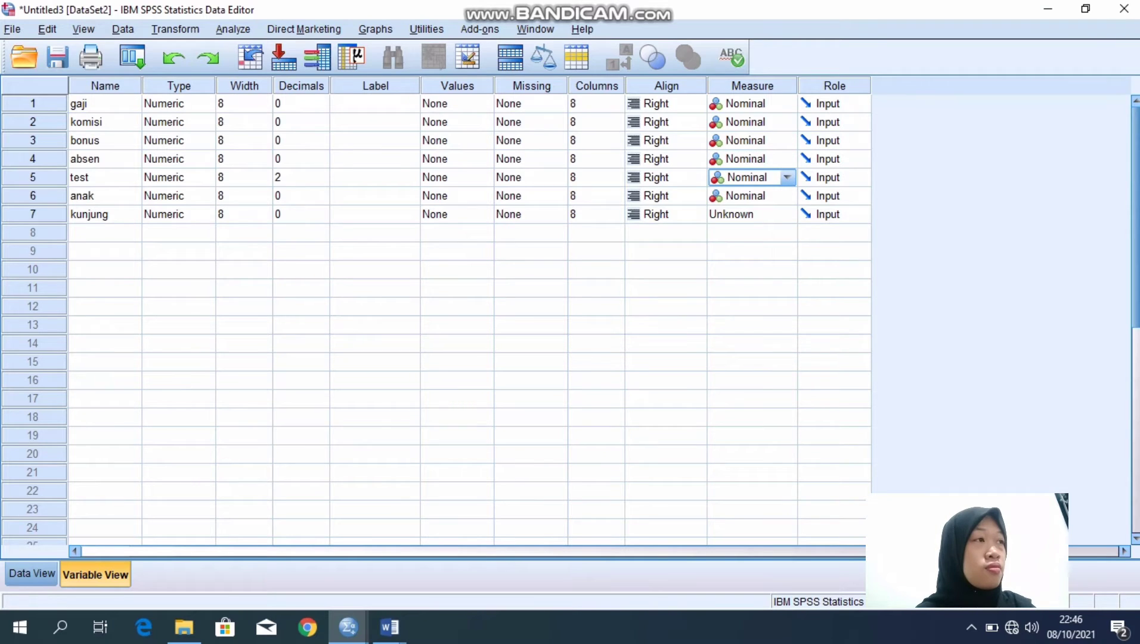
left_click(753, 196)
key("Return")
left_click(752, 214)
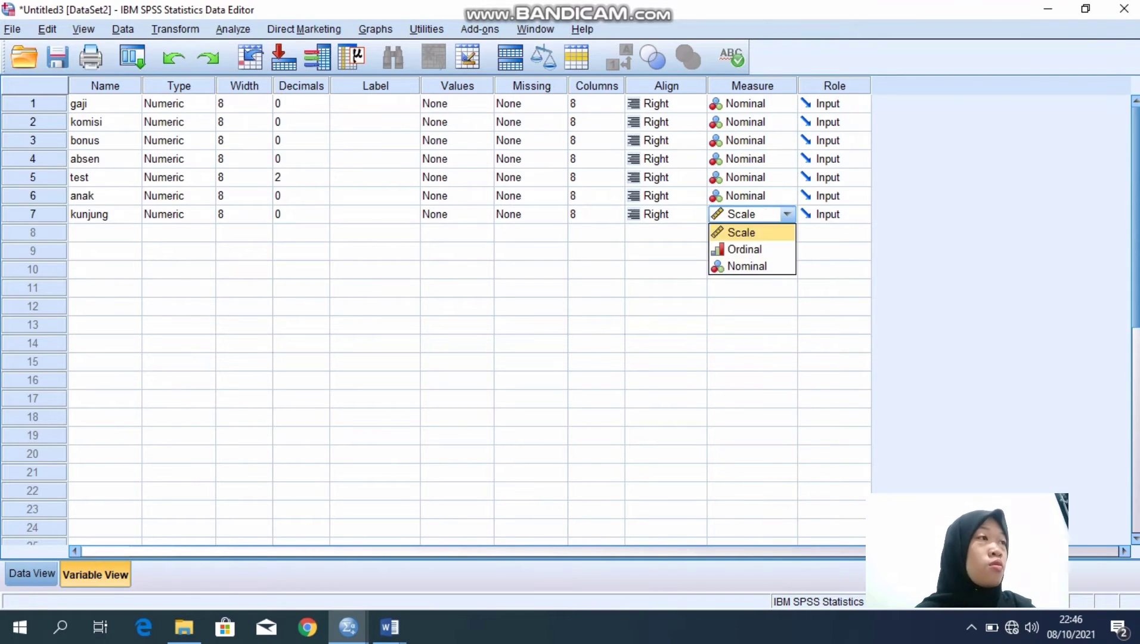
key("Down")
key("Down")
key("Return")
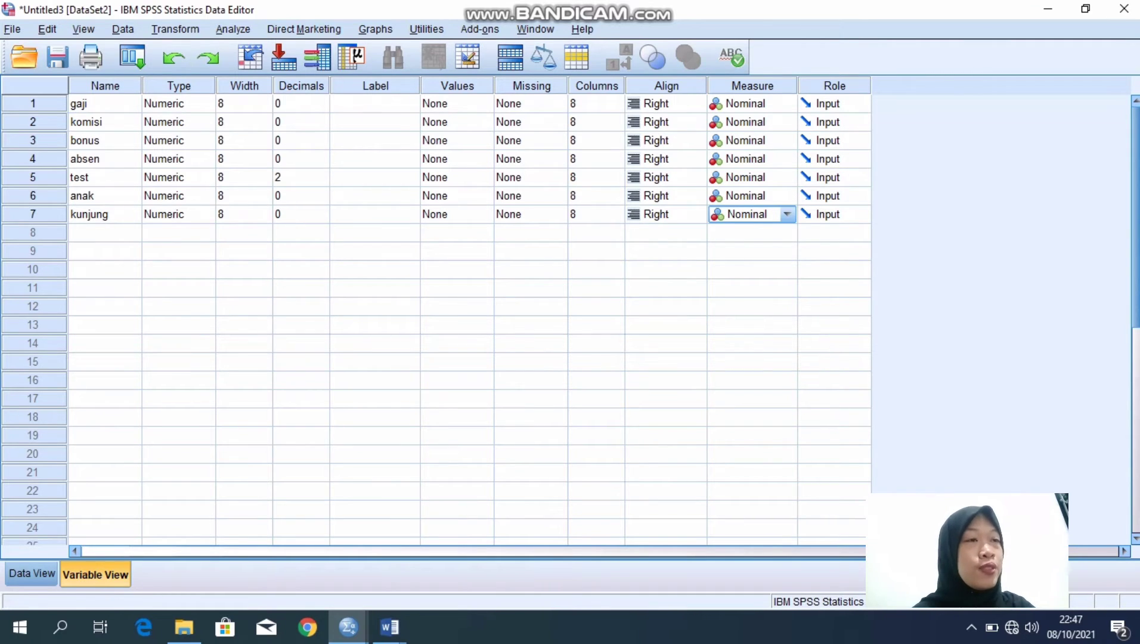
Start a Descriptives analysis on the data and add gaji, komisi and bonus as its variables.
left_click(33, 574)
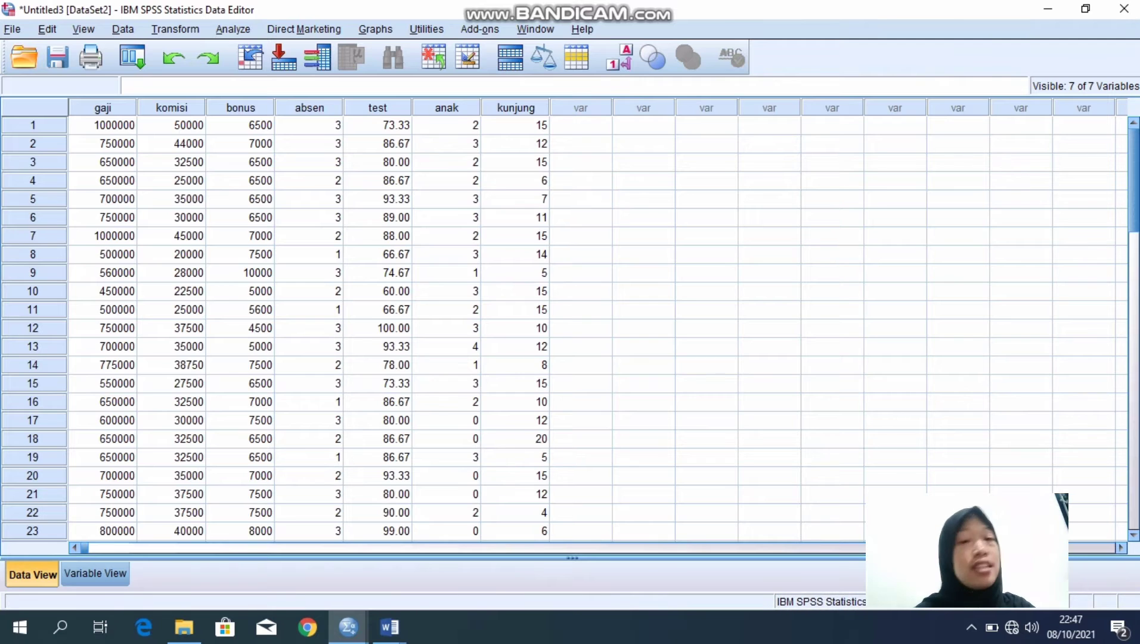
scroll(572, 328, "down", 1)
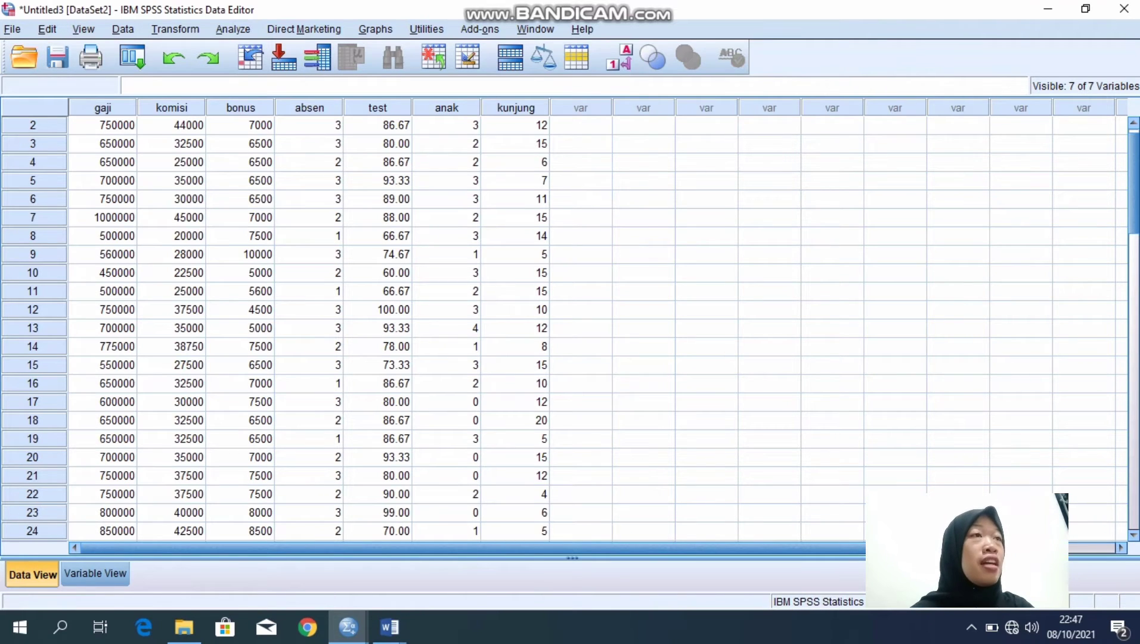
left_click(234, 29)
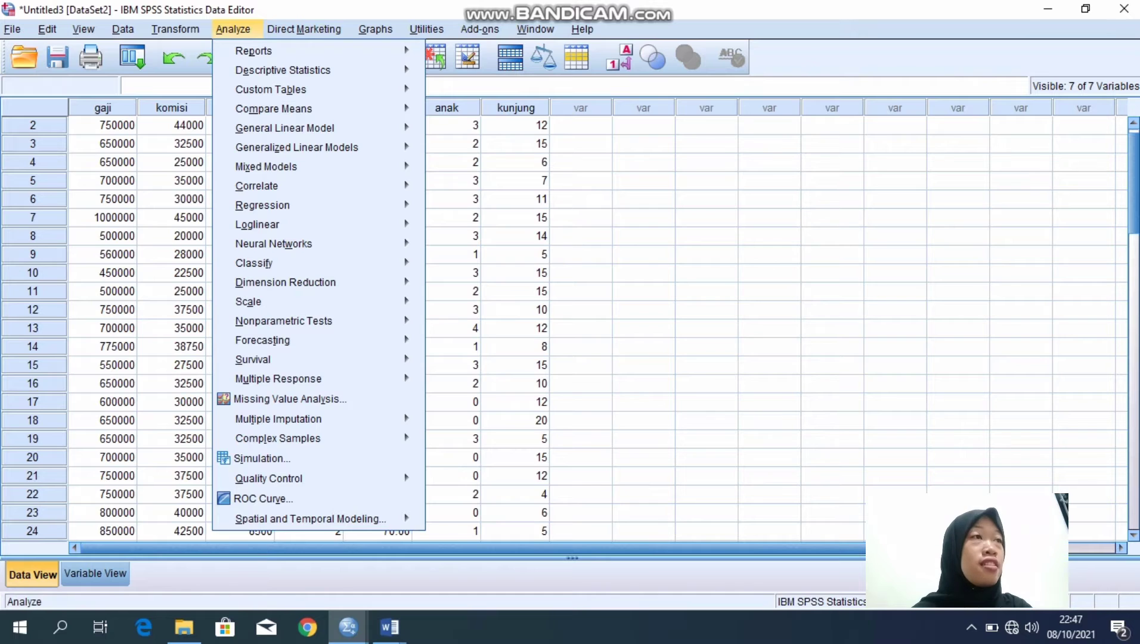
mouse_move(283, 70)
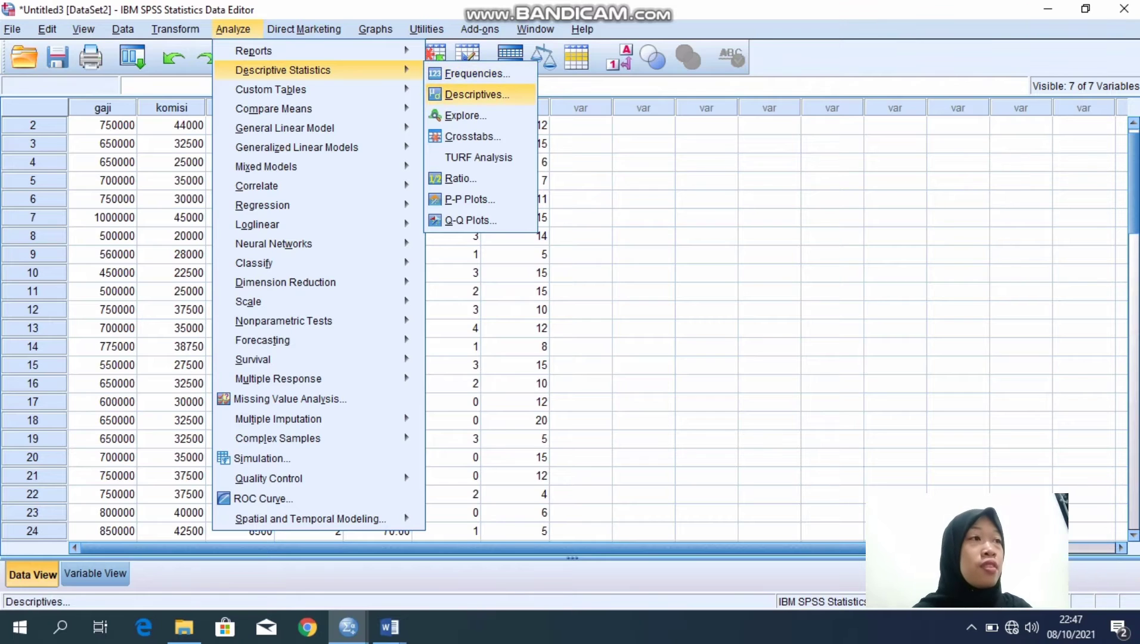
left_click(475, 94)
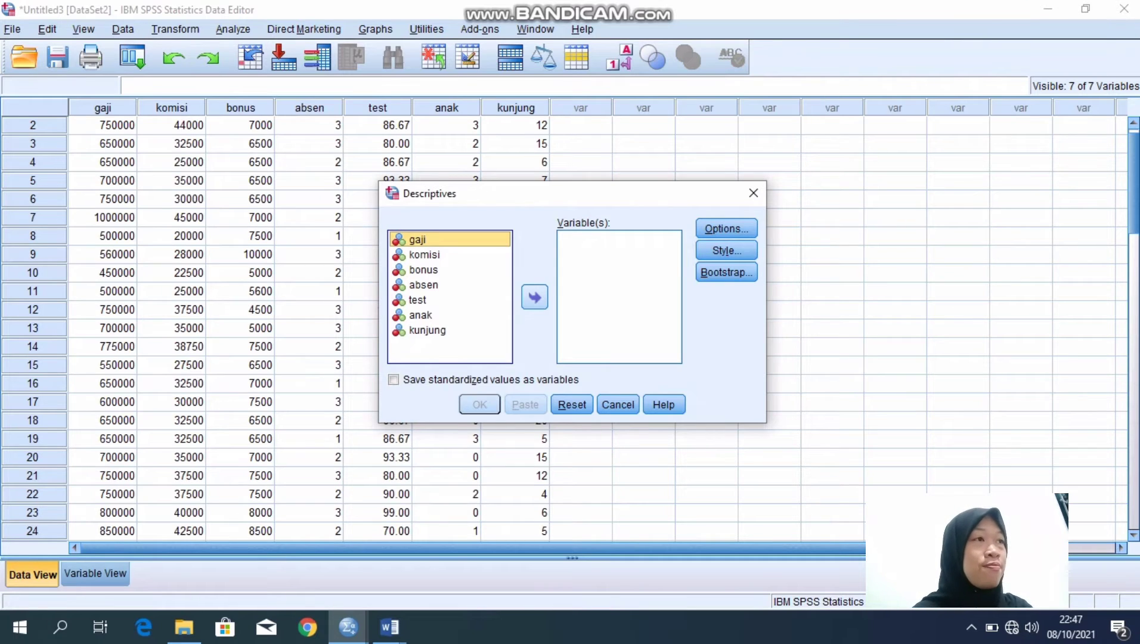
left_click(535, 297)
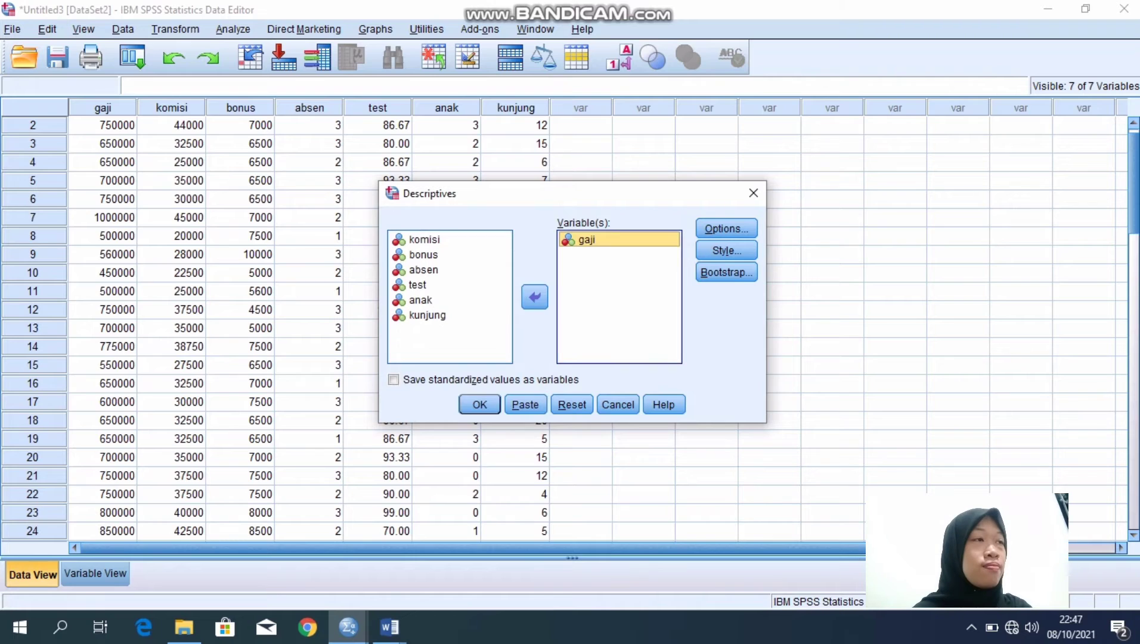
left_click(425, 239)
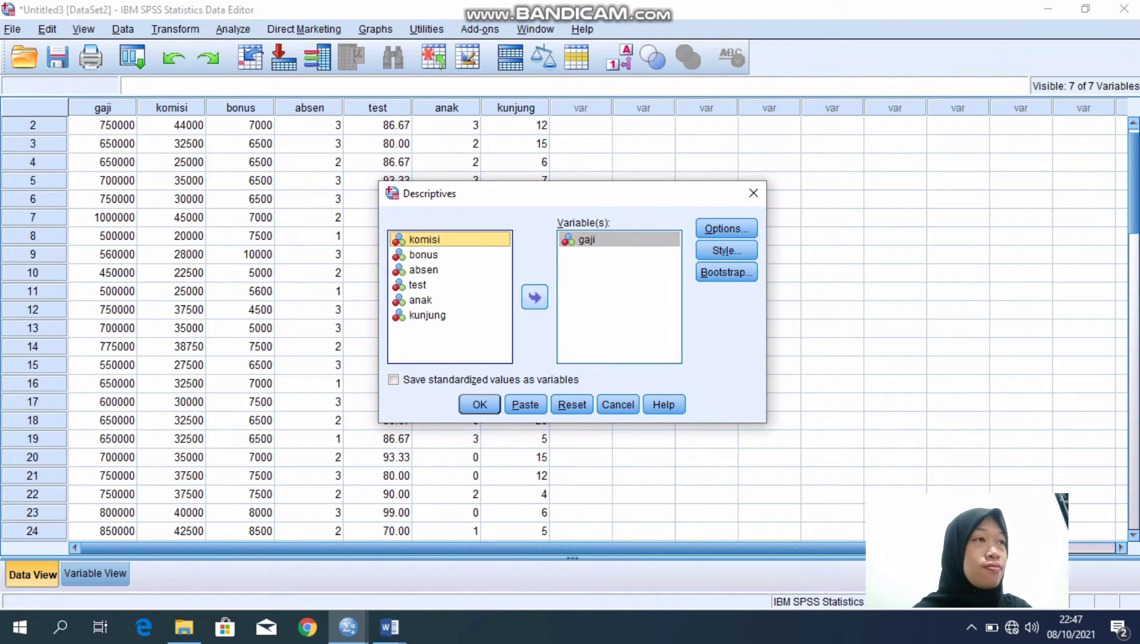
left_click(535, 297)
left_click(423, 239)
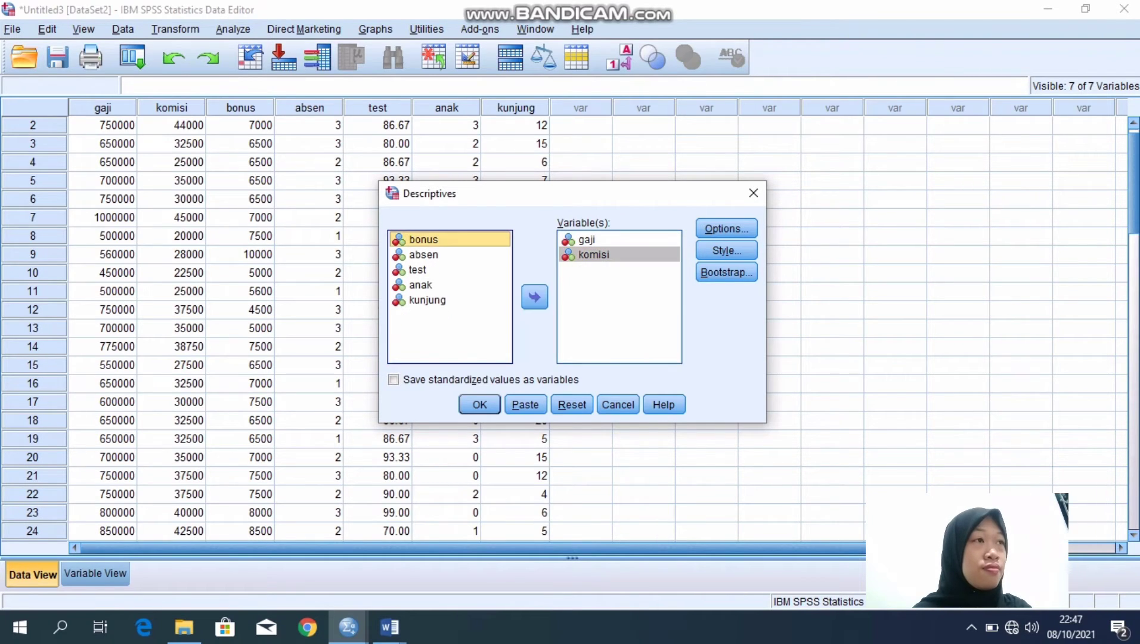
left_click(535, 297)
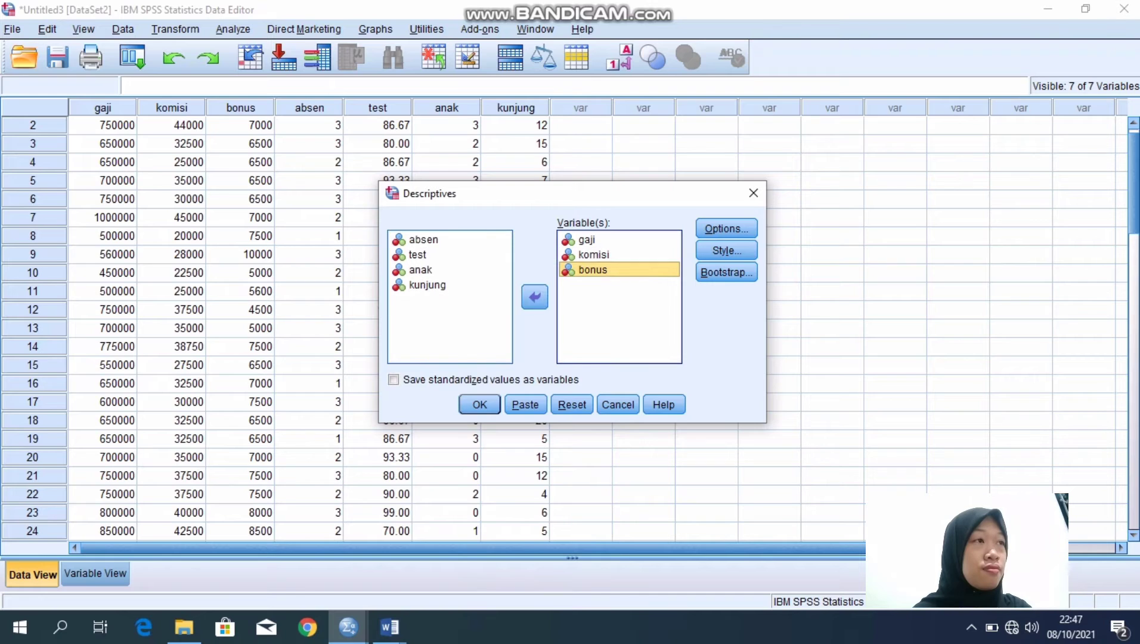
Add absen, test, anak and kunjung to the variables of the Descriptives analysis.
left_click(425, 240)
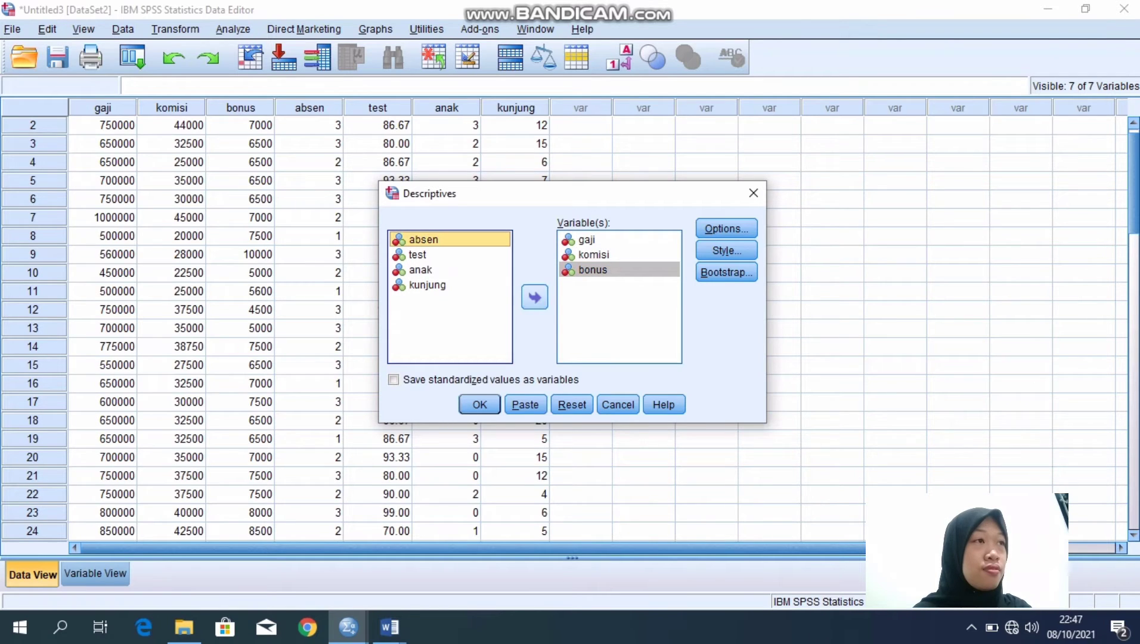
left_click(535, 297)
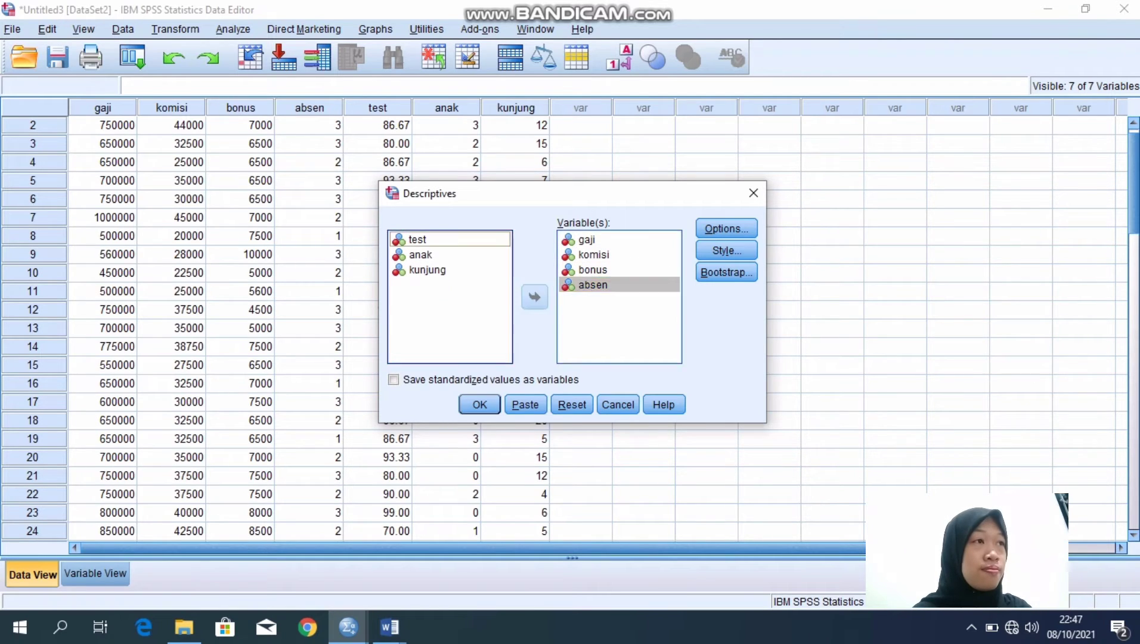
left_click(418, 239)
left_click(535, 297)
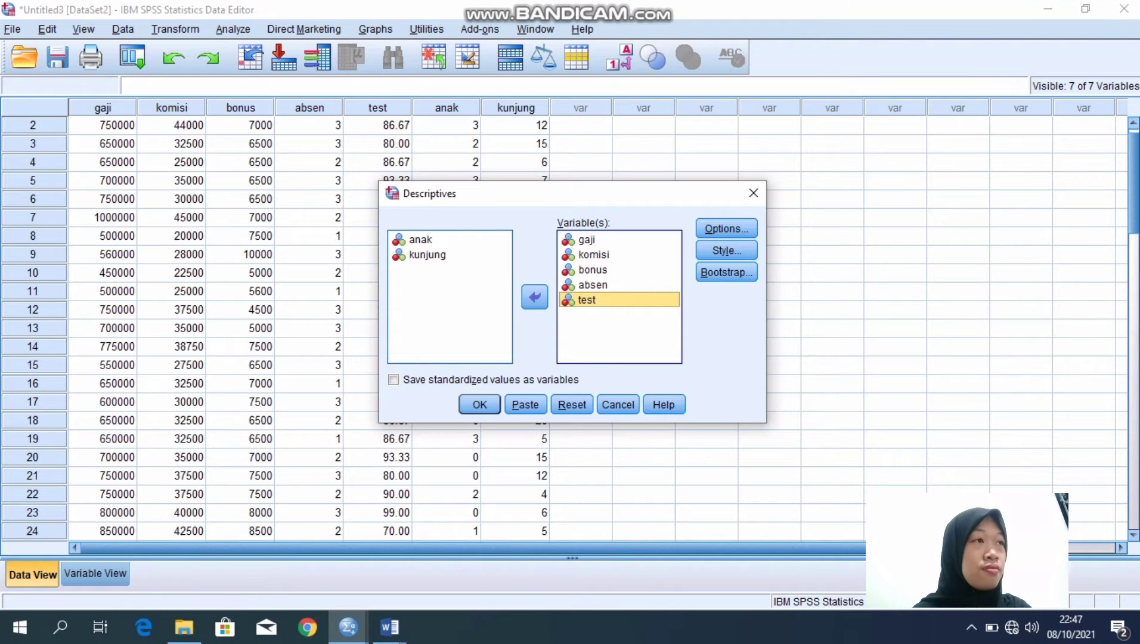
left_click(421, 239)
left_click(535, 297)
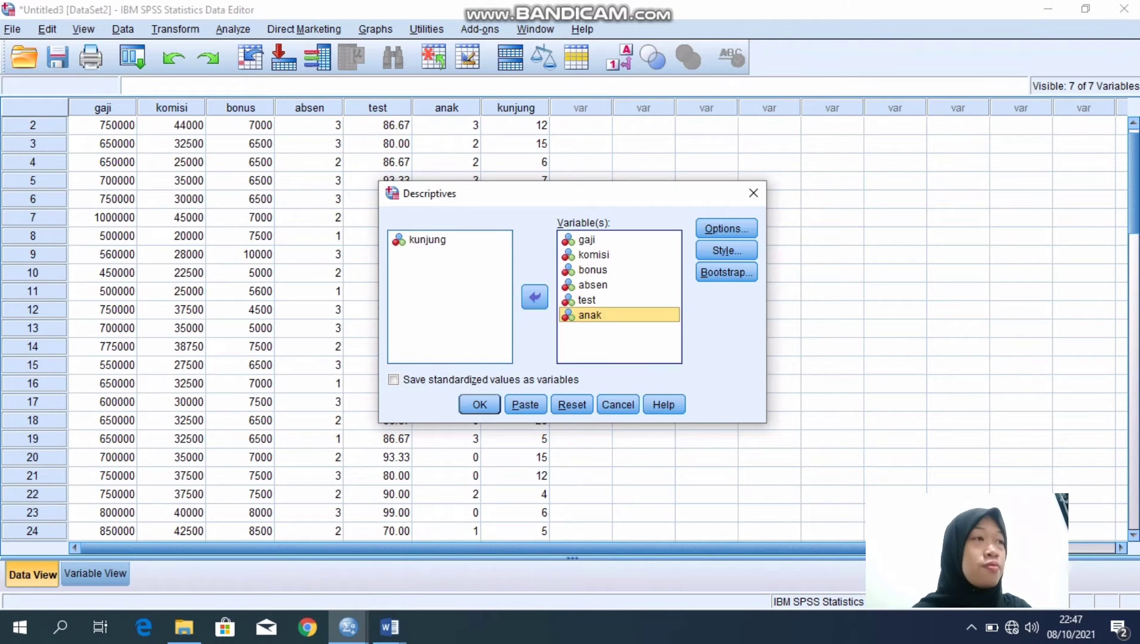
left_click(427, 239)
left_click(535, 297)
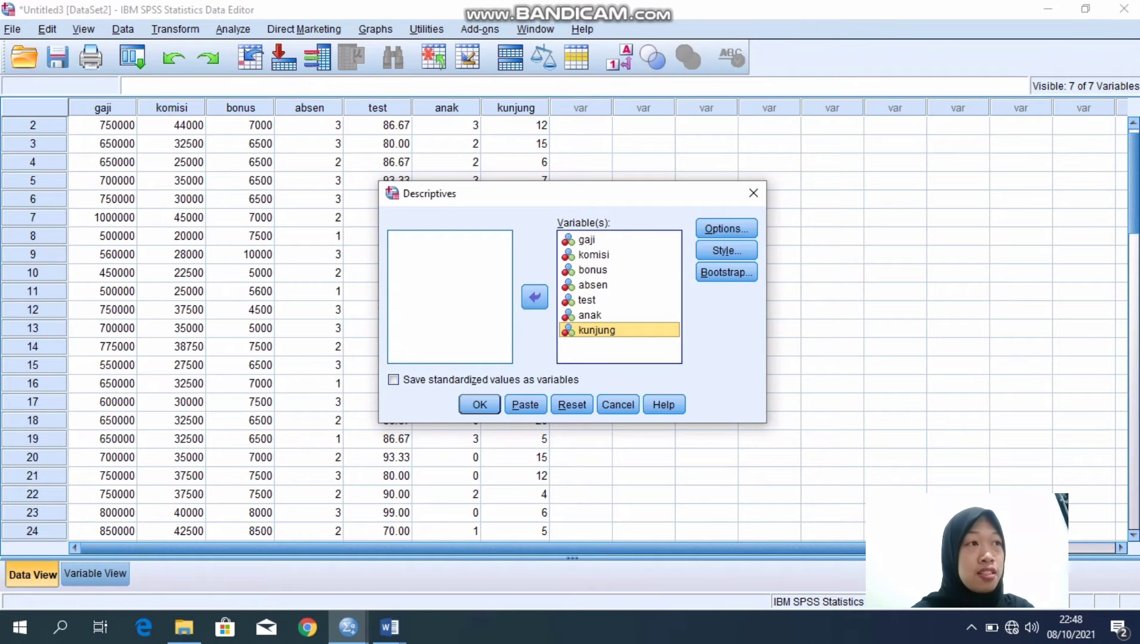
Run the Descriptives with standardized values saved as variables, and return to the Untitled3 dataset.
left_click(394, 380)
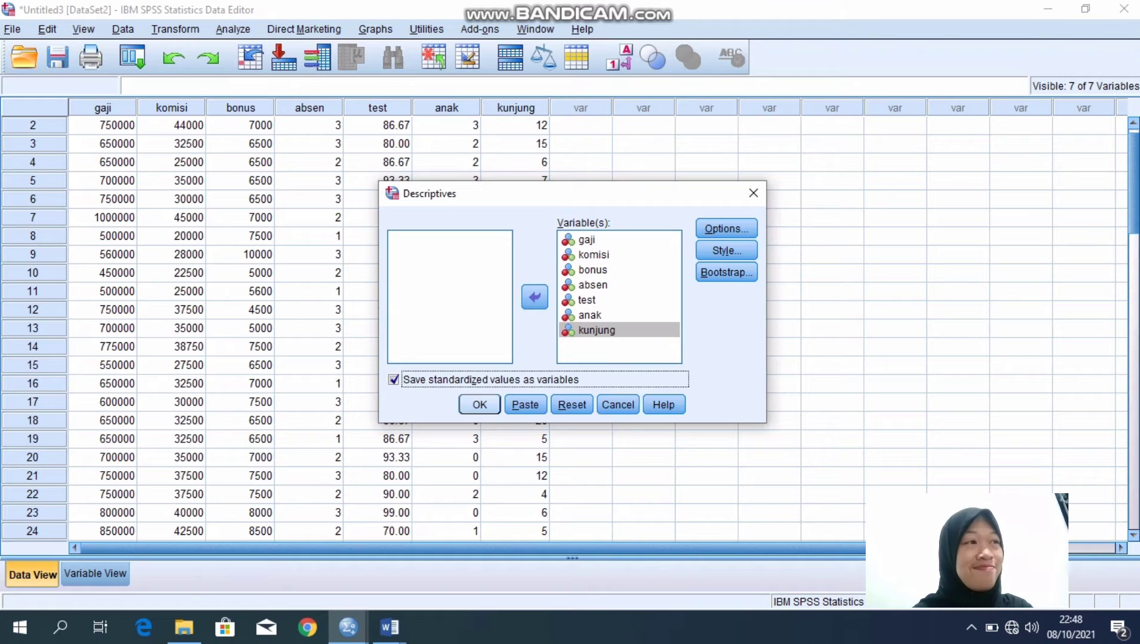
left_click(480, 404)
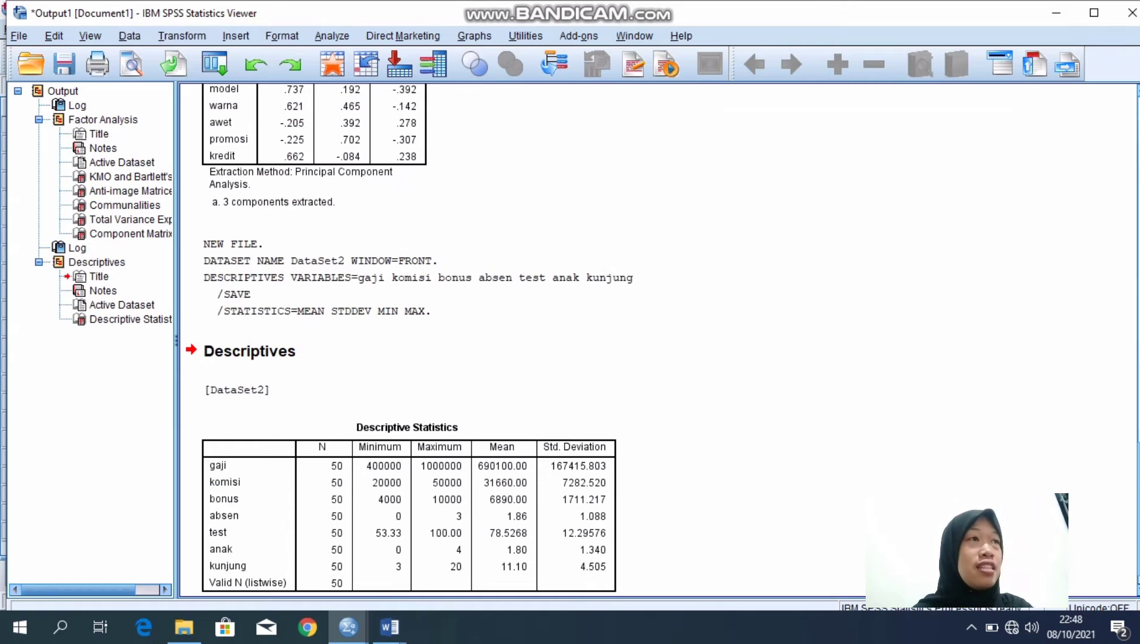
scroll(410, 340, "up", 5)
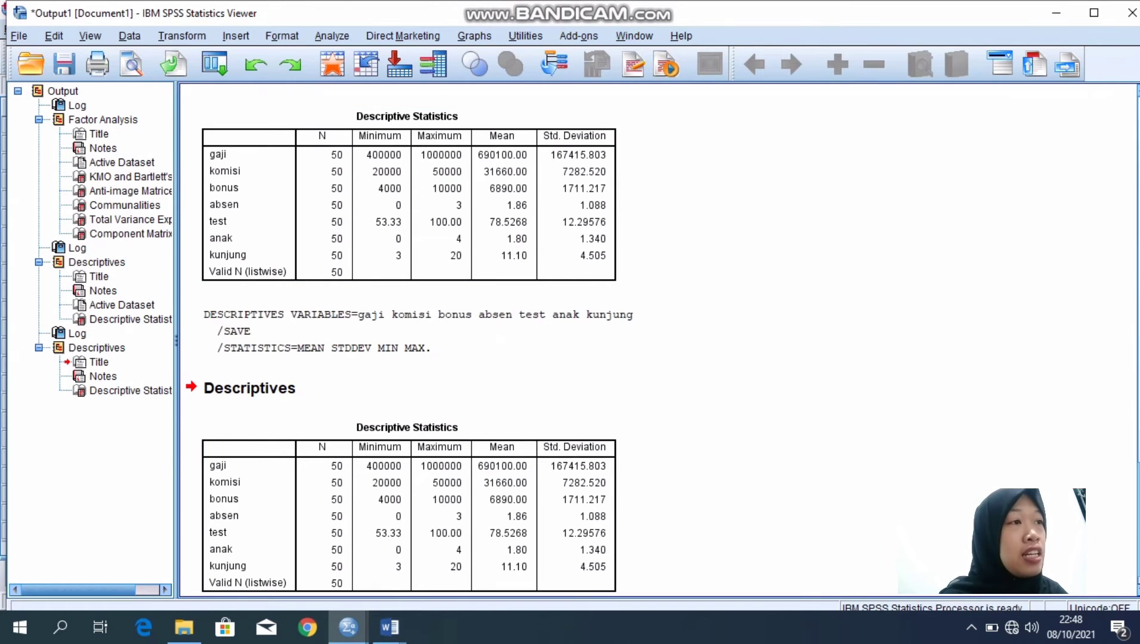
left_click(348, 626)
left_click(357, 570)
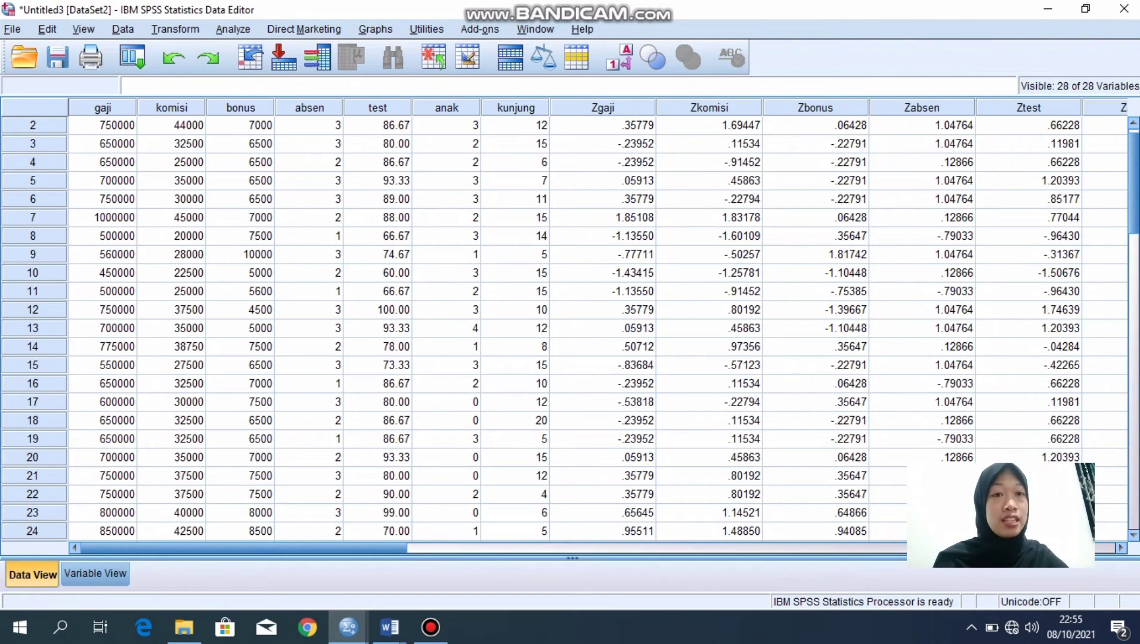
Create a new empty dataset.
key("alt+f")
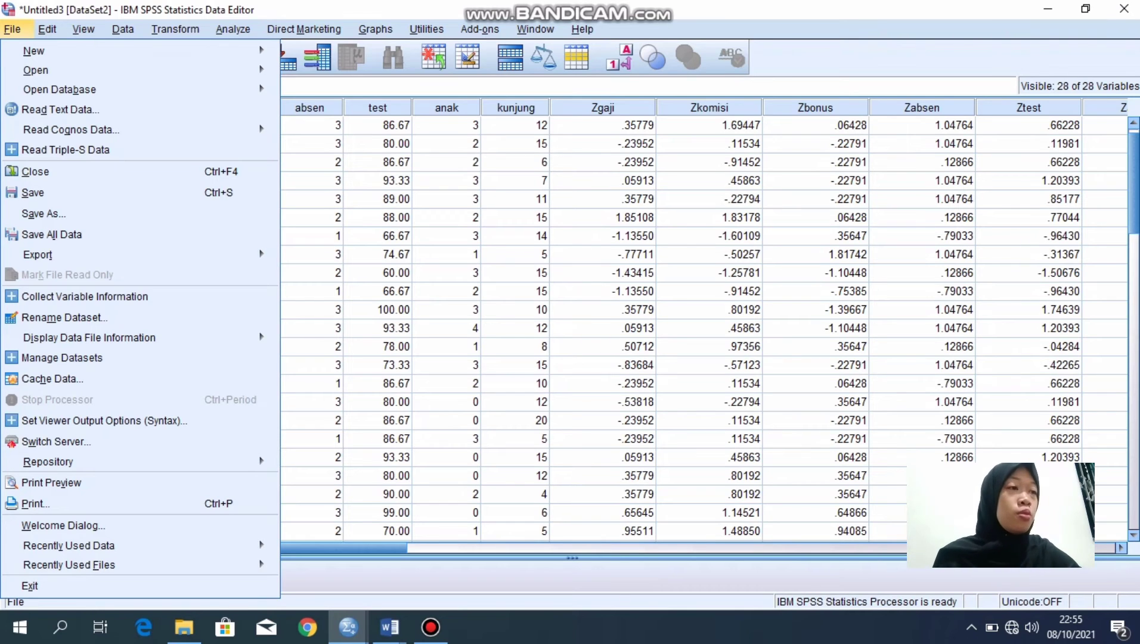
mouse_move(34, 50)
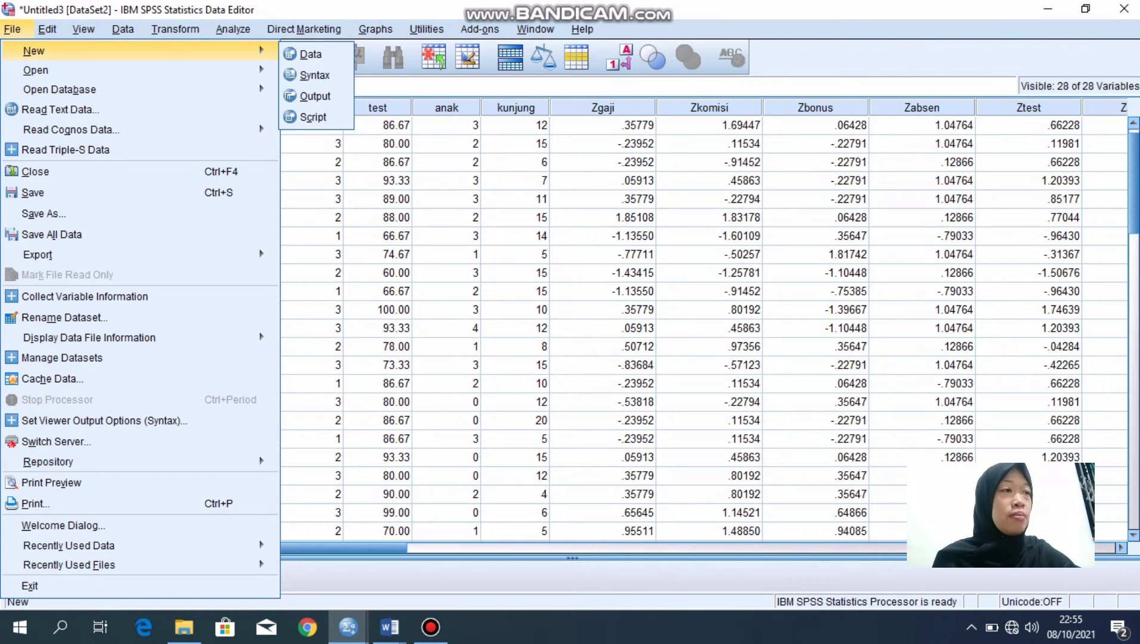
left_click(310, 54)
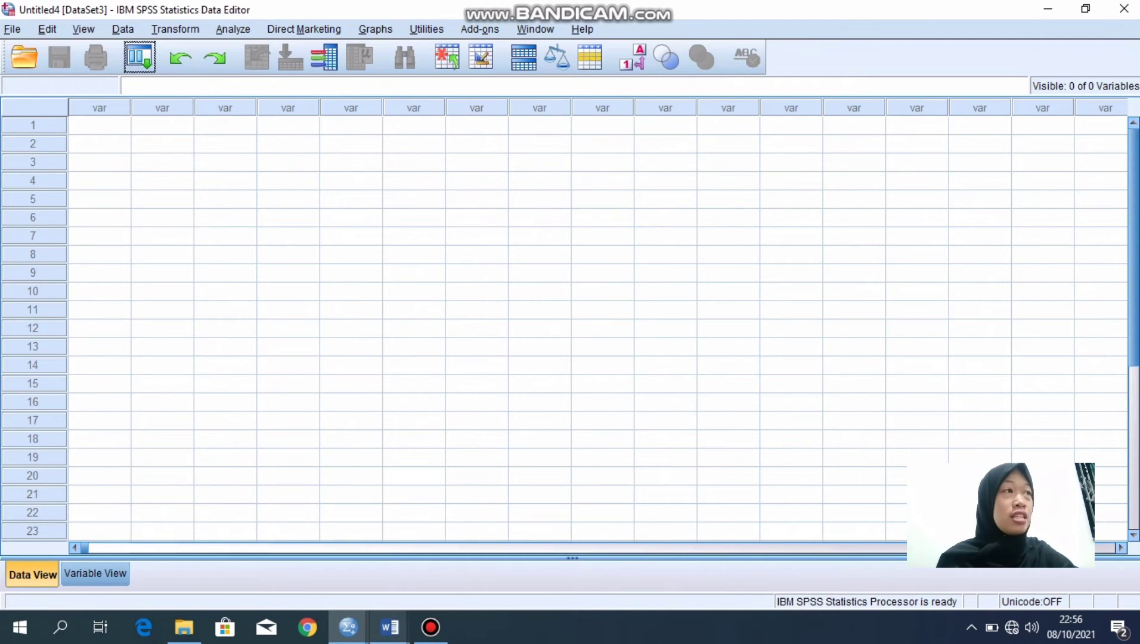
Switch to the Word document faktor_Z_score[1] and copy all data rows of its table without the header row.
mouse_move(390, 627)
left_click(572, 563)
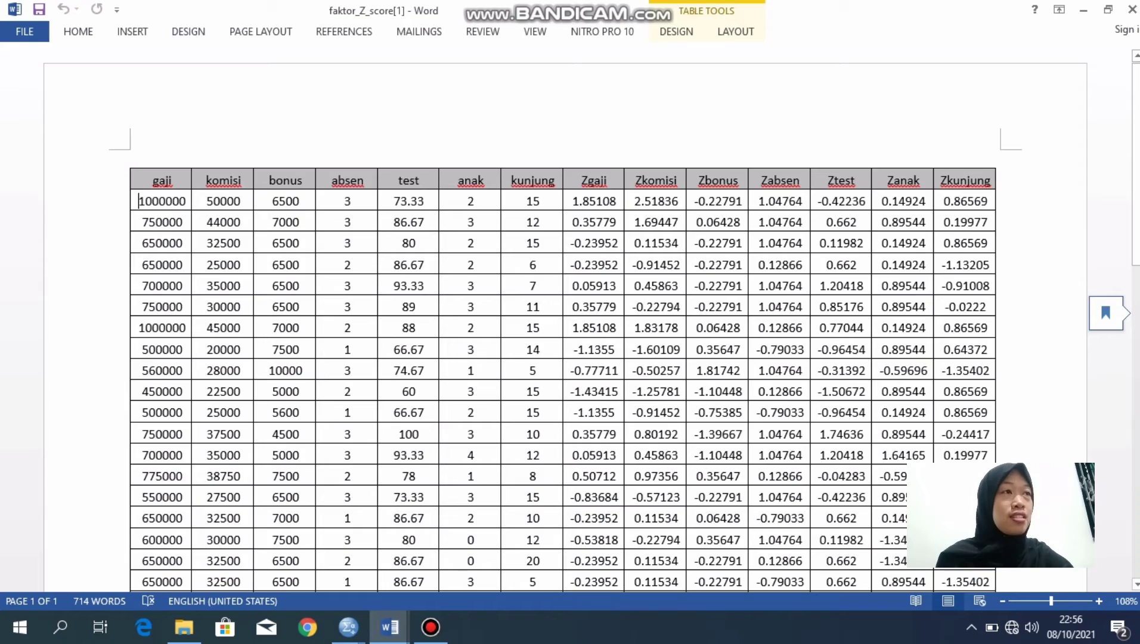
left_click_drag(144, 201, 966, 402)
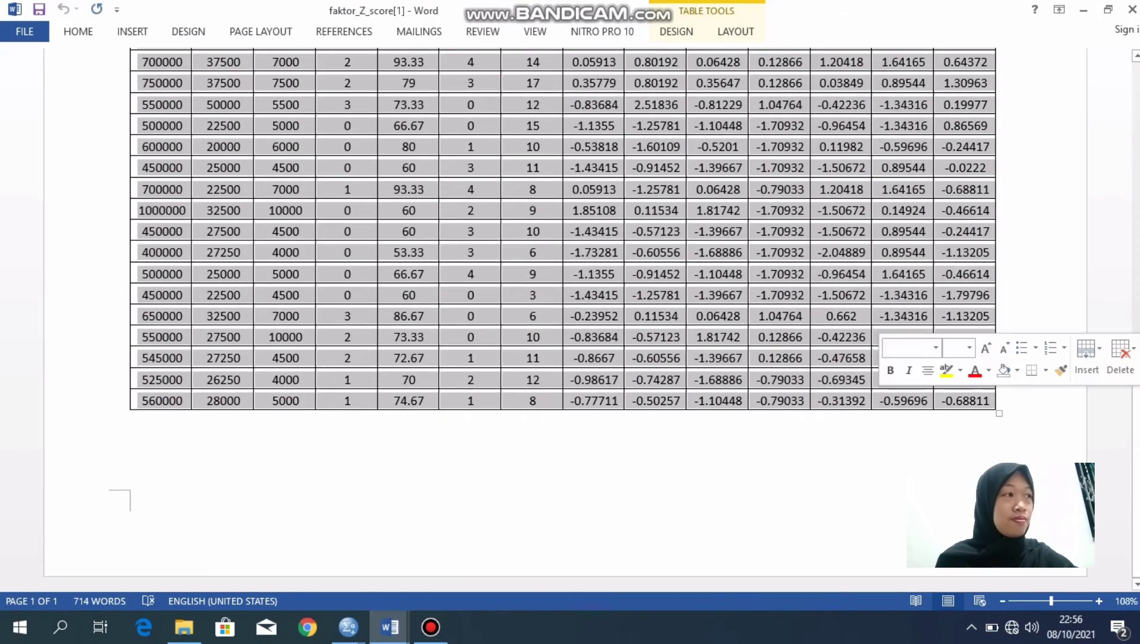
right_click(740, 329)
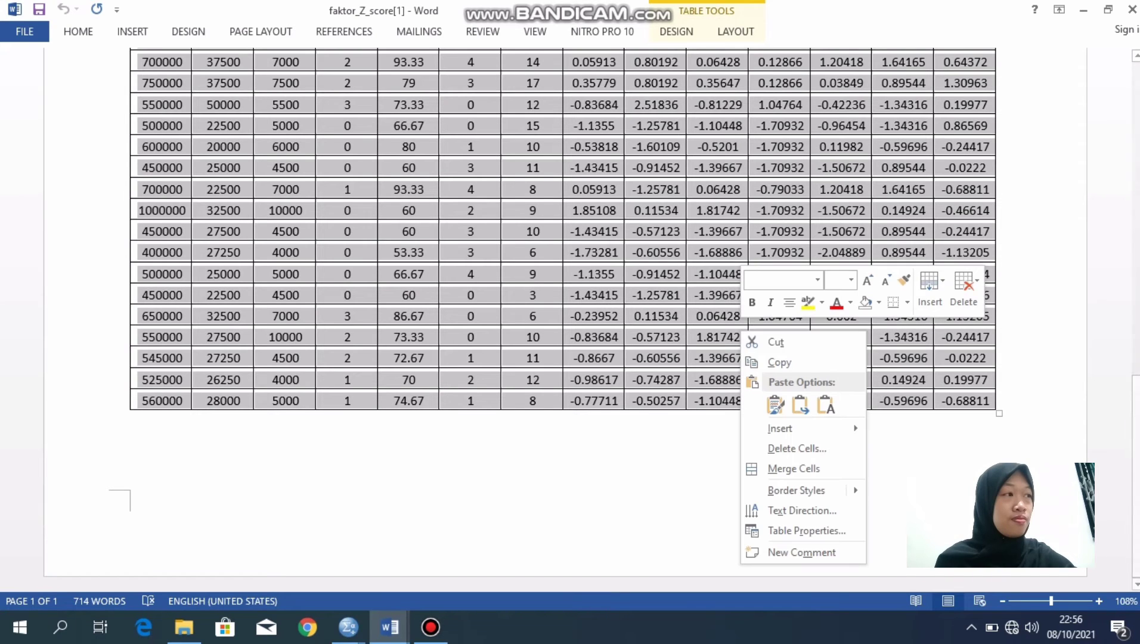
left_click(779, 362)
right_click(647, 320)
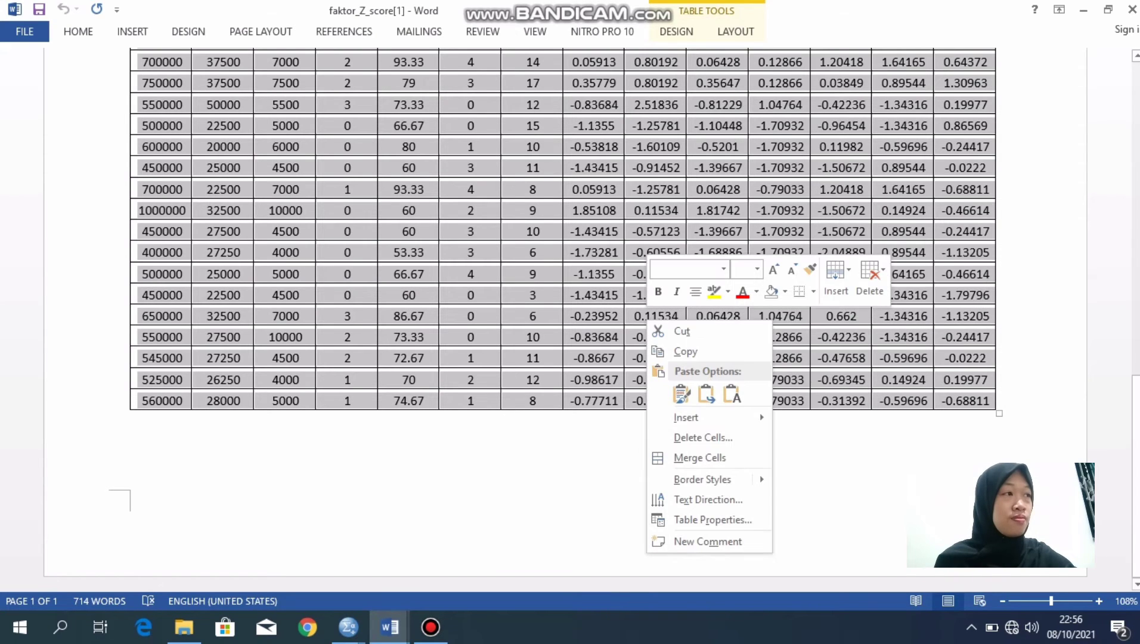
left_click(673, 352)
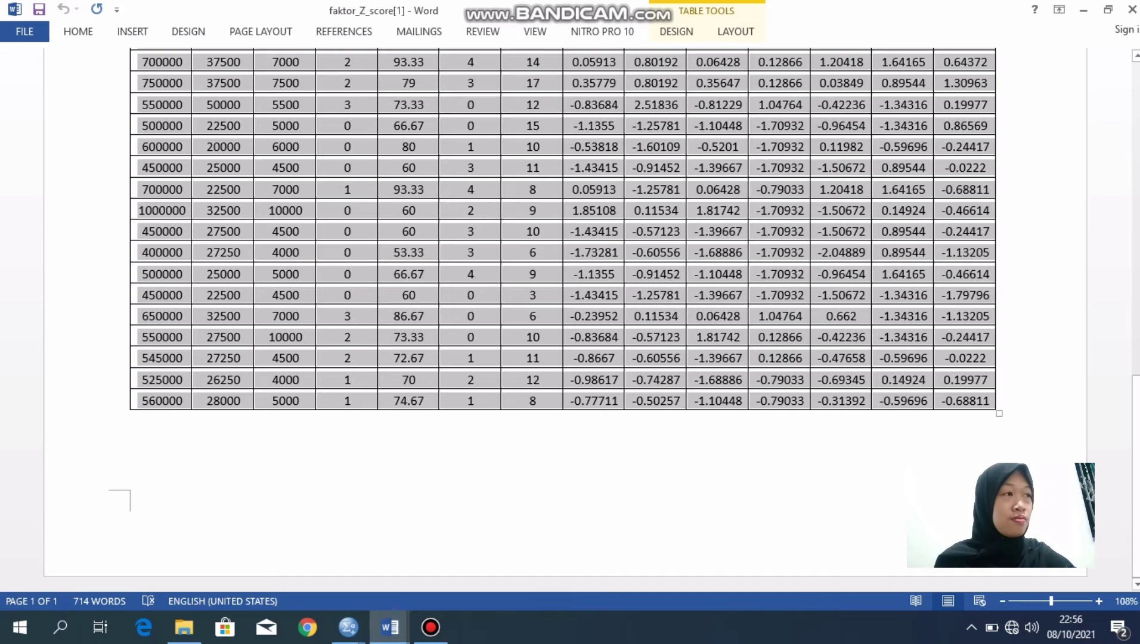
Switch back to SPSS and paste the copied rows into the empty Untitled4 dataset, starting at the first cell.
left_click(348, 626)
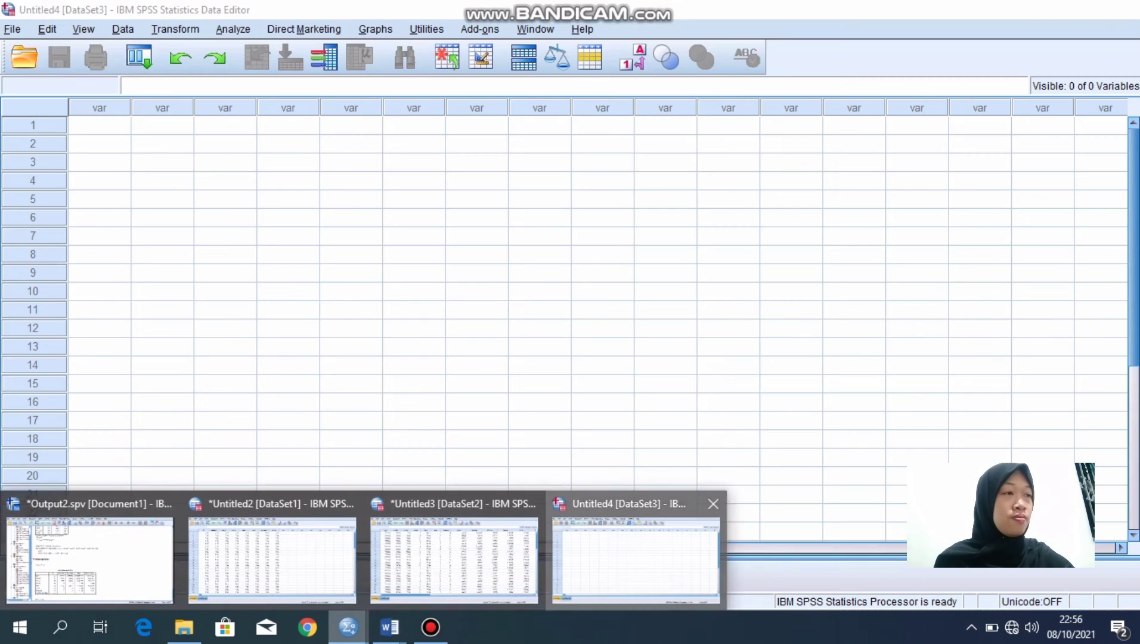
left_click(636, 561)
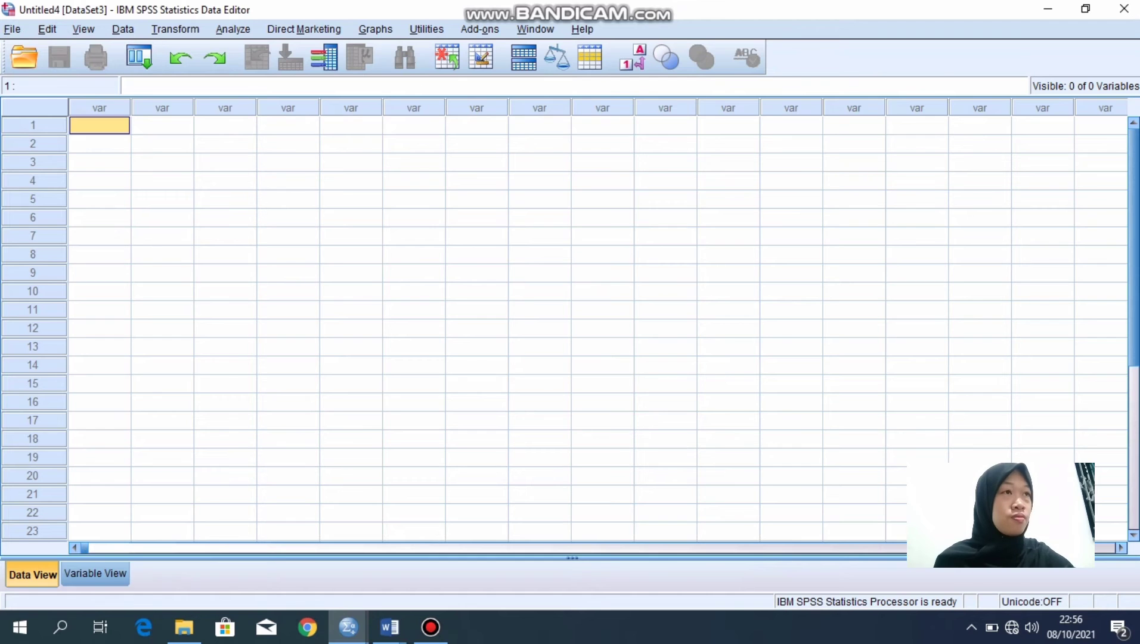
right_click(117, 124)
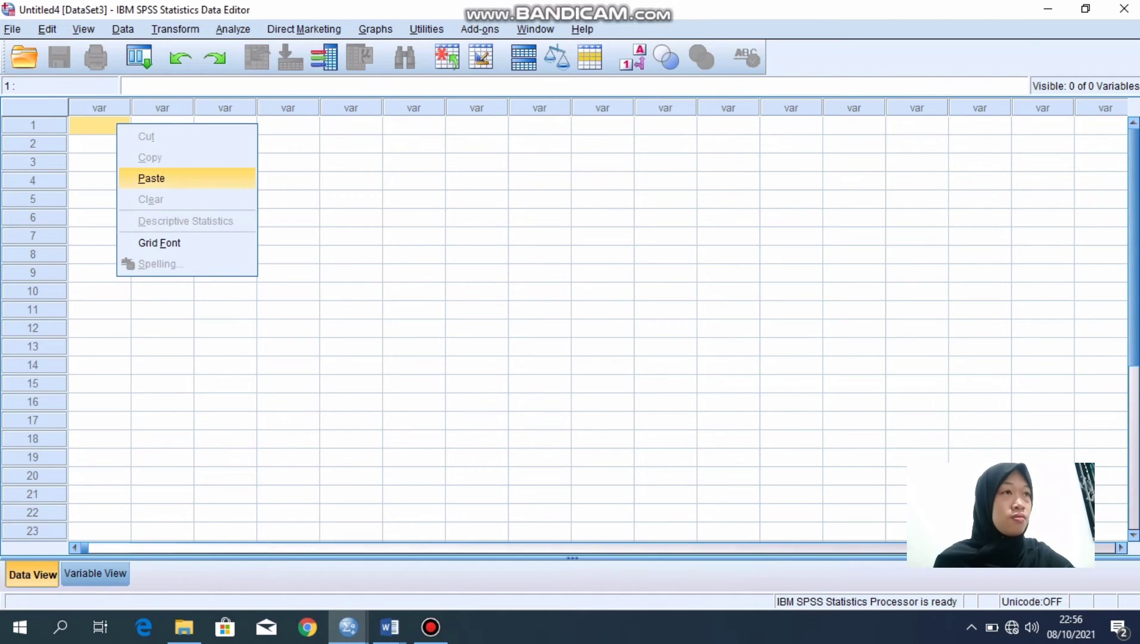
left_click(151, 179)
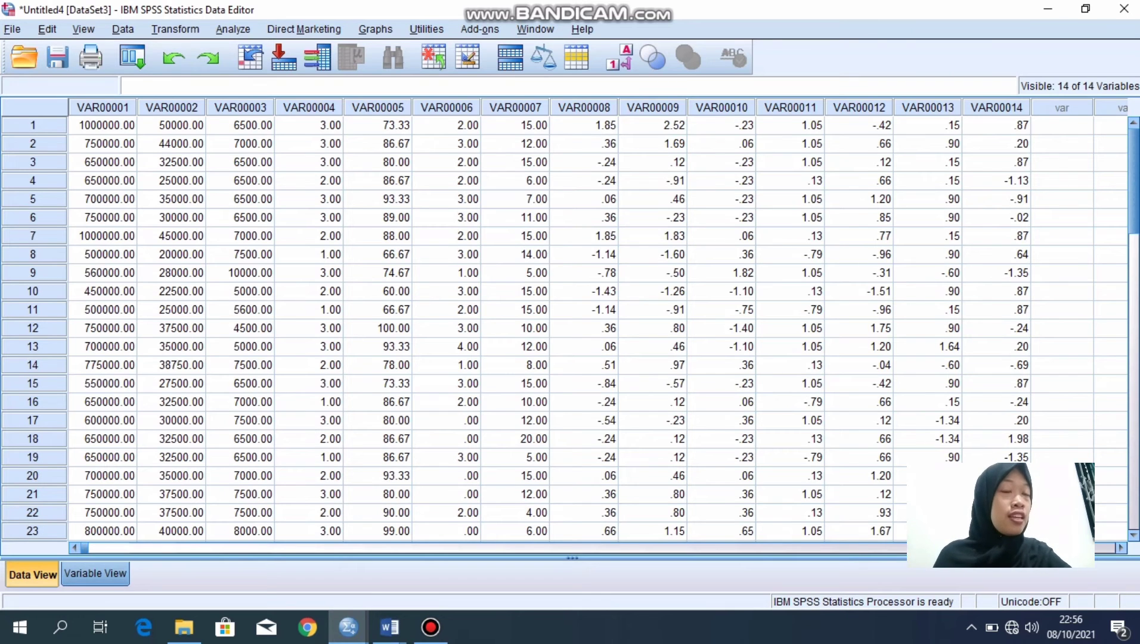
Rename the first two variables of the Untitled4 dataset as gaji and komisi.
key("ctrl+t")
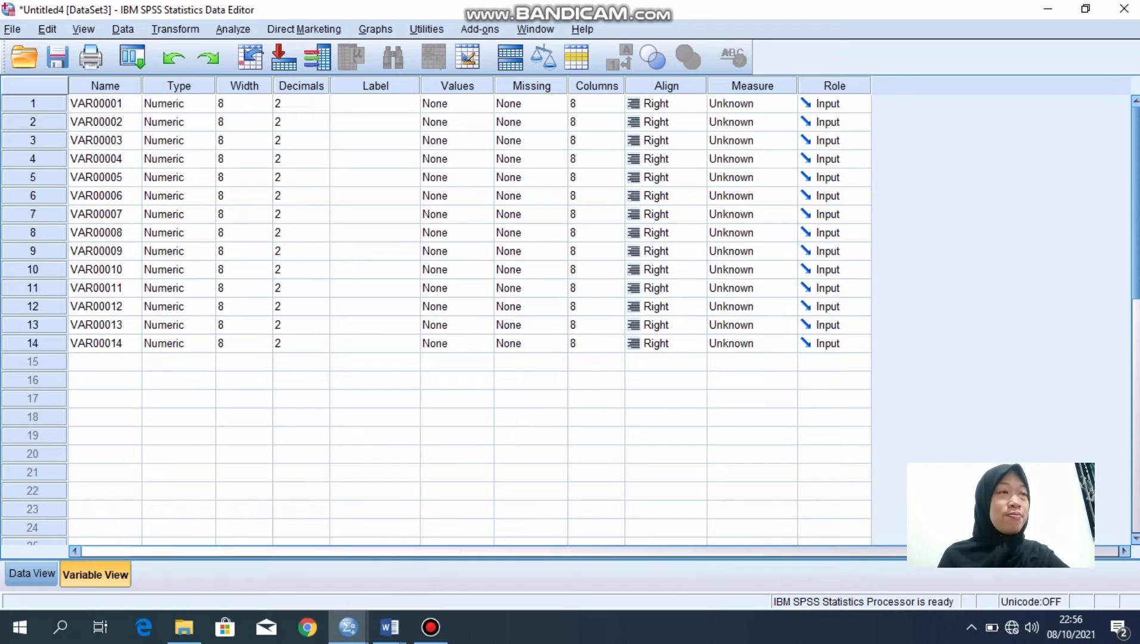
key("BackSpace")
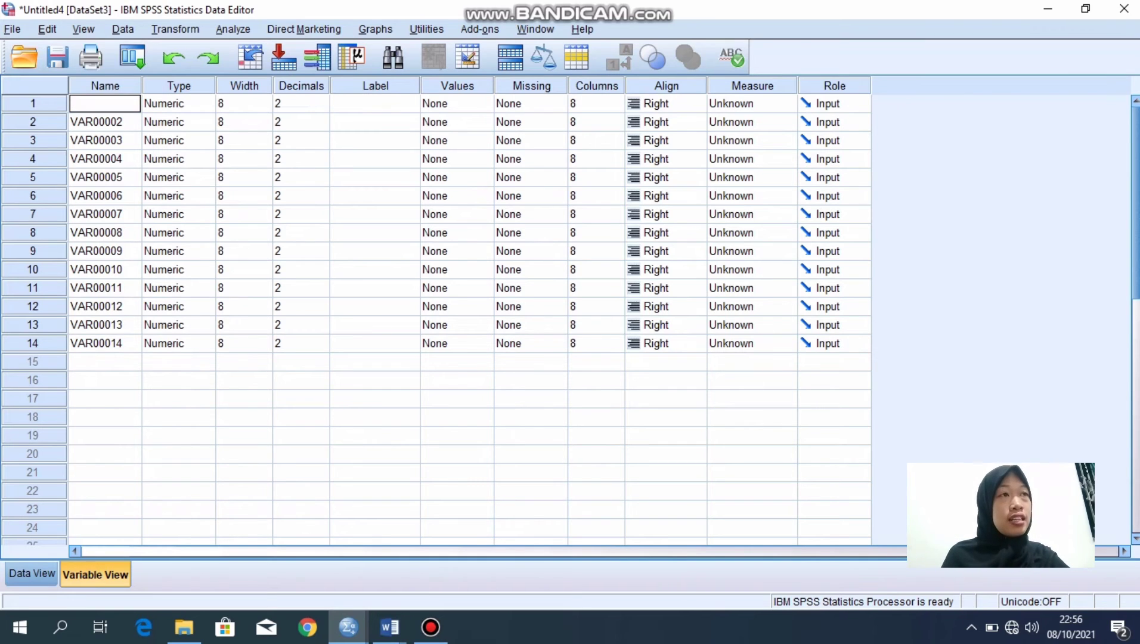
type("gazi")
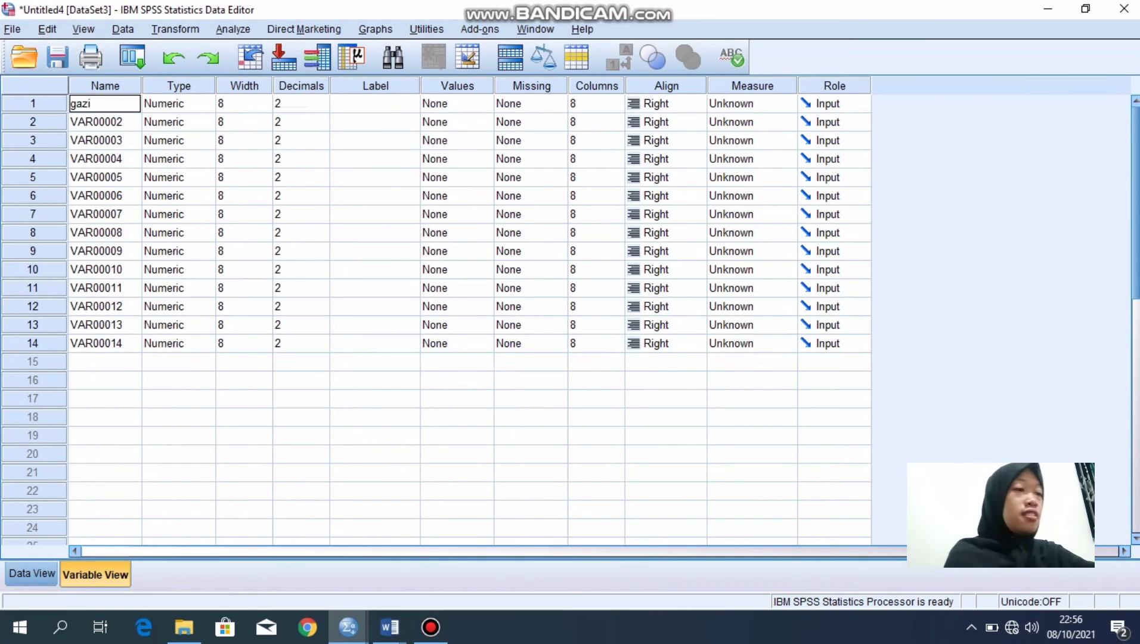
key("BackSpace")
key("BackSpace")
type("ji")
key("Return")
key("BackSpace")
type("komisi")
key("Return")
Rename the third, fourth and fifth variables as bonus, absen and test.
key("BackSpace")
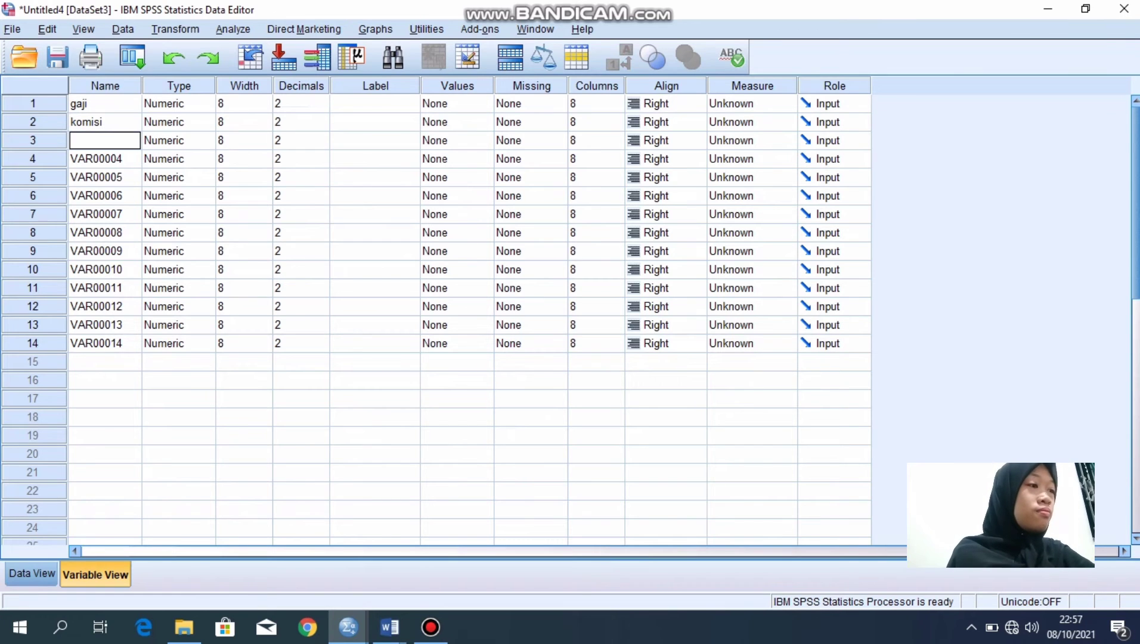
type("bonus")
key("Return")
key("BackSpace")
type("absen")
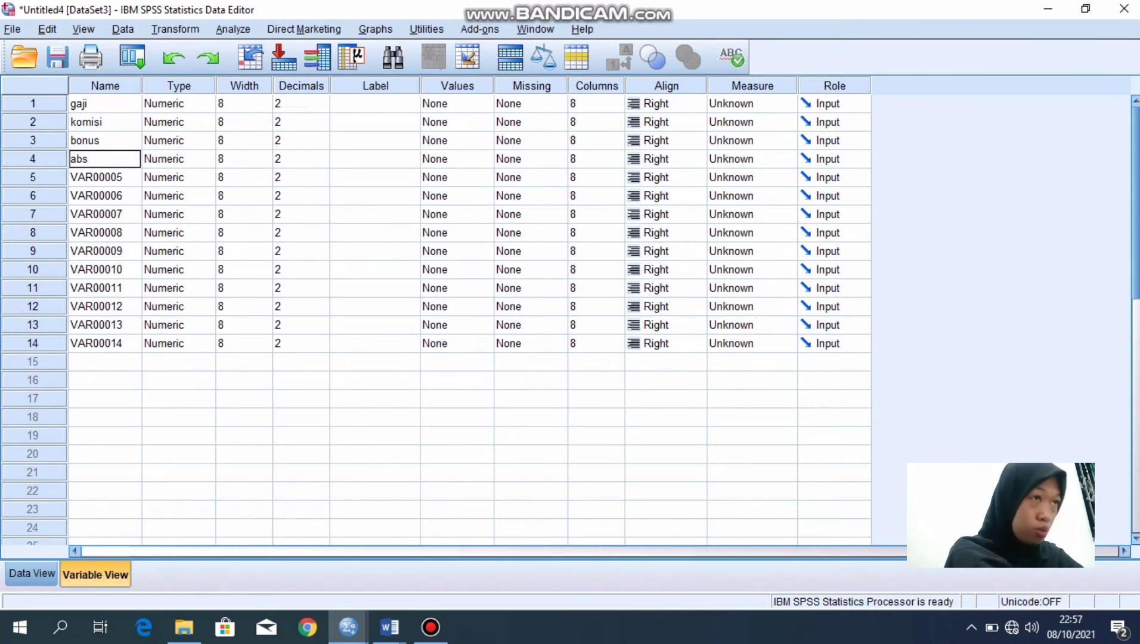
key("Return")
key("BackSpace")
type("tes")
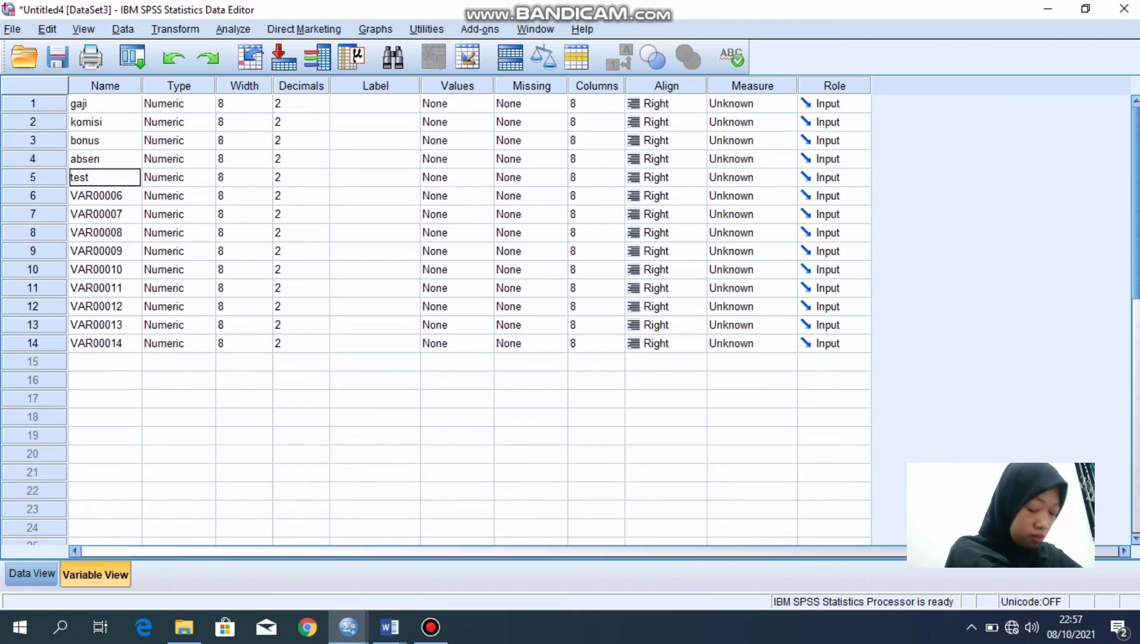
type("t")
key("Return")
Rename the sixth and seventh variables as anak and kunjung.
key("BackSpace")
type("anak")
key("Return")
key("BackSpace")
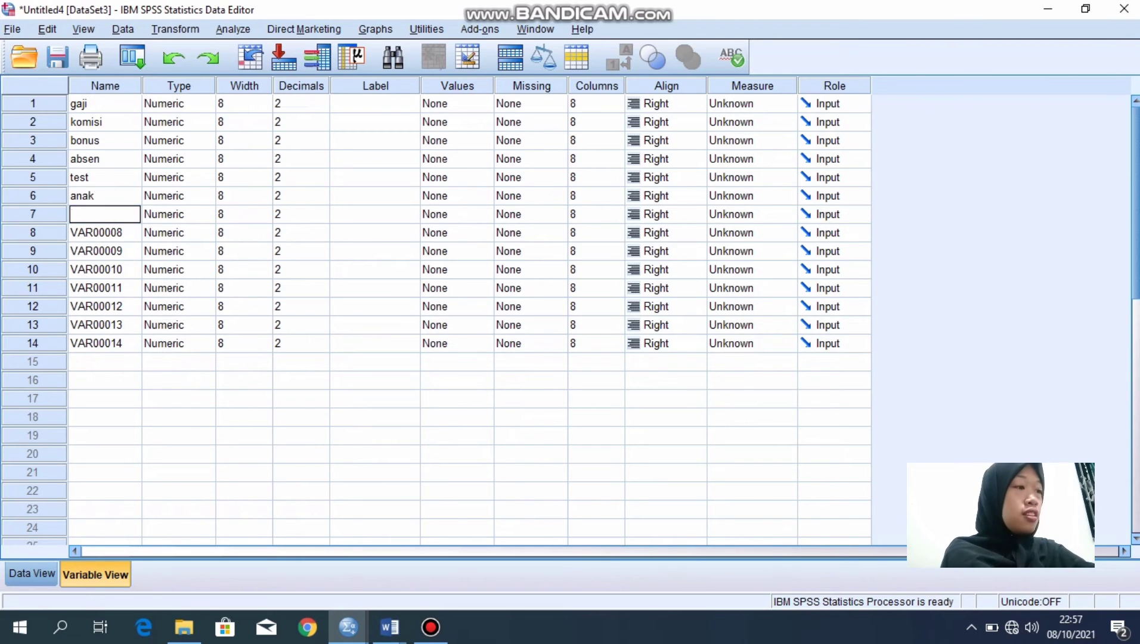
type("kunjung")
key("Return")
Rename variables 8 to 10 as zgaji, zkomisi and znonus.
key("BackSpace")
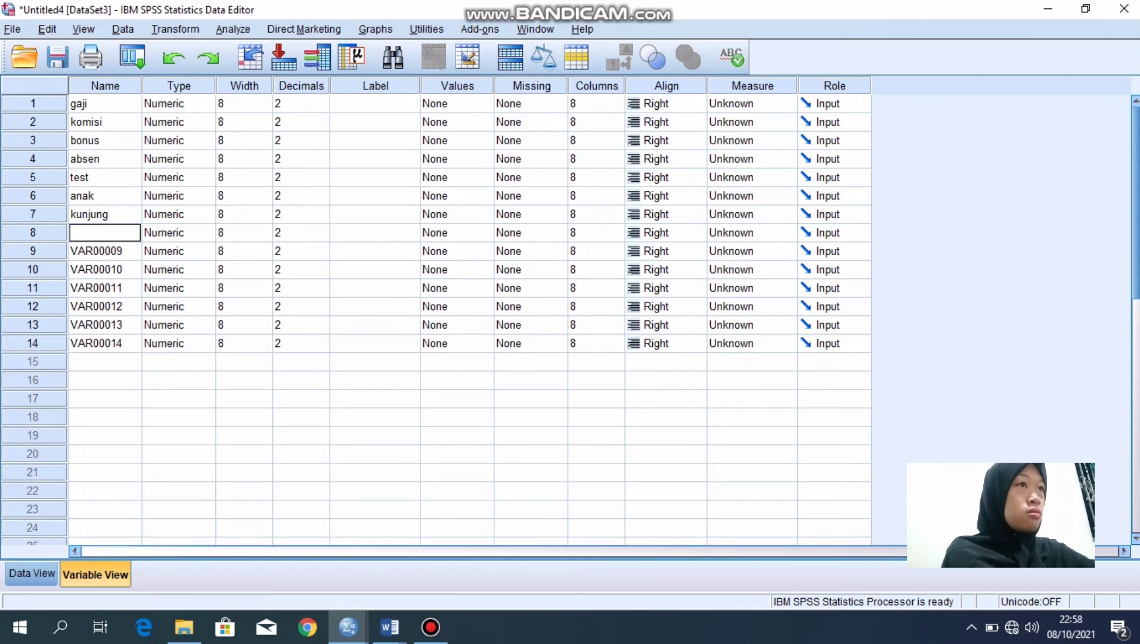
type("zgaji")
key("Return")
key("BackSpace")
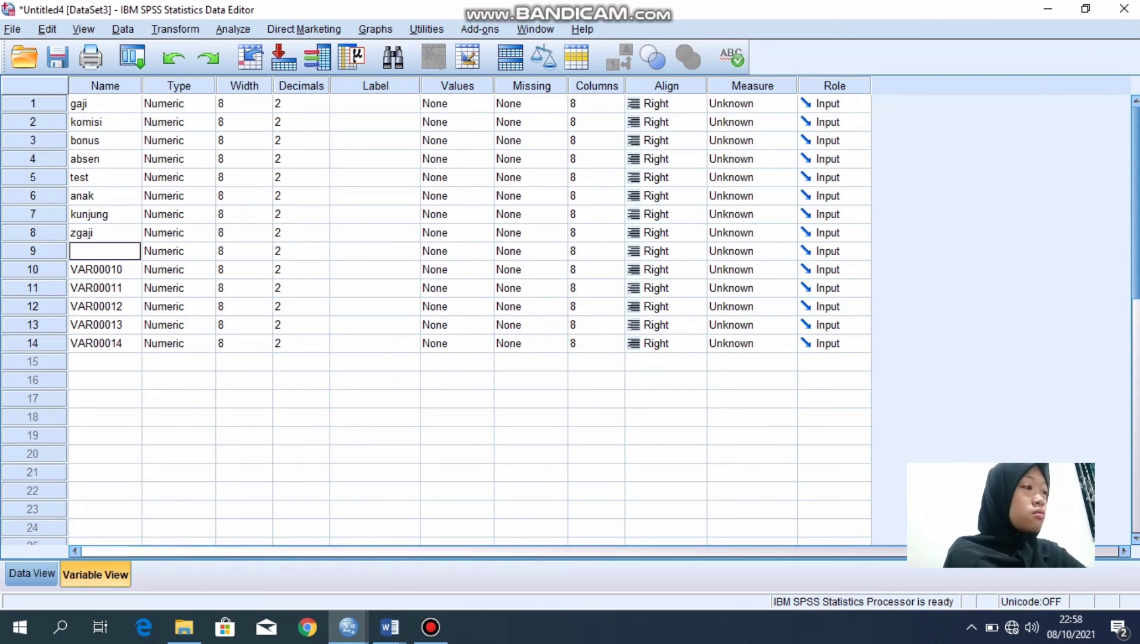
type("zkomisi")
key("Return")
key("BackSpace")
type("znonus")
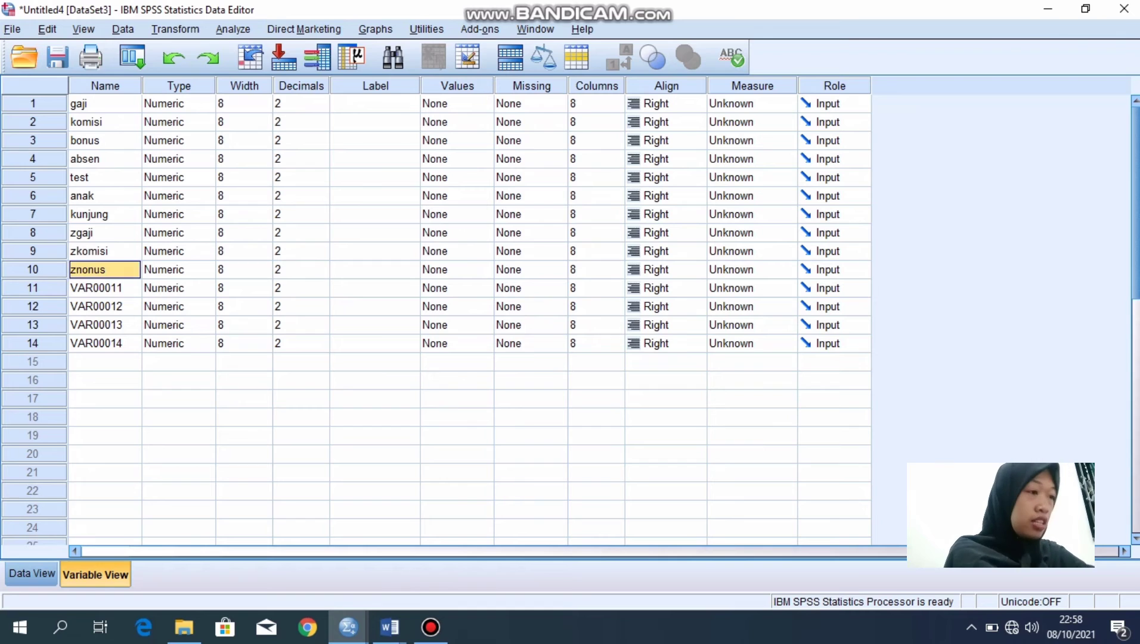
key("Return")
Rename the last four variables, 11 to 14, as zabsen, ztest, zanak and zkunjung.
key("BackSpace")
type("zabsen")
key("Return")
key("BackSpace")
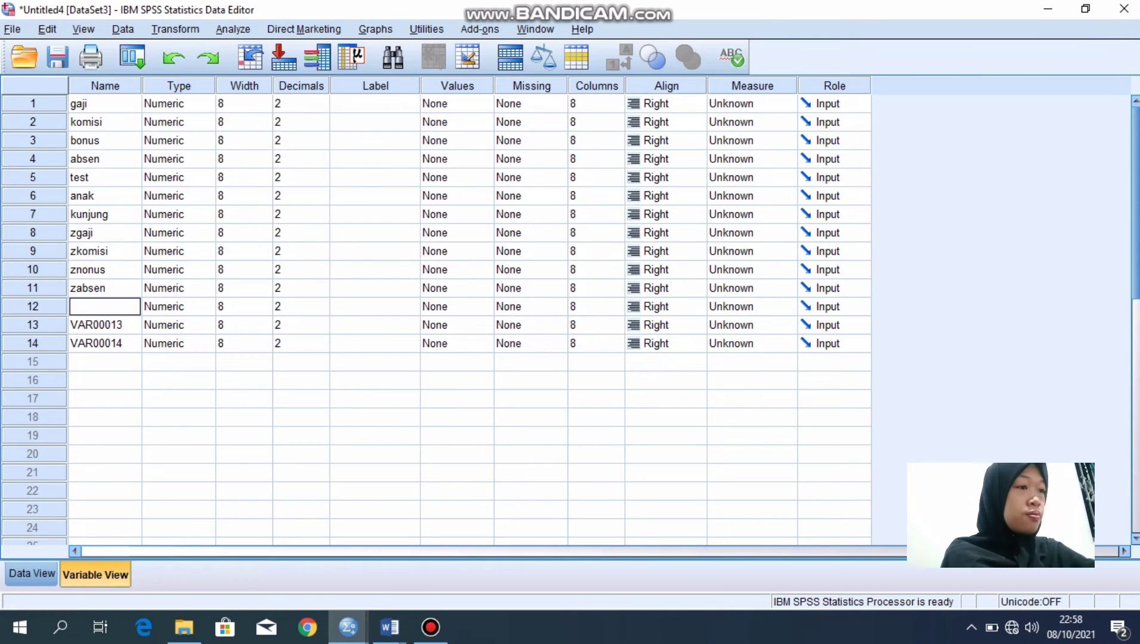
type("ztest")
key("Return")
key("BackSpace")
type("zanak")
key("Return")
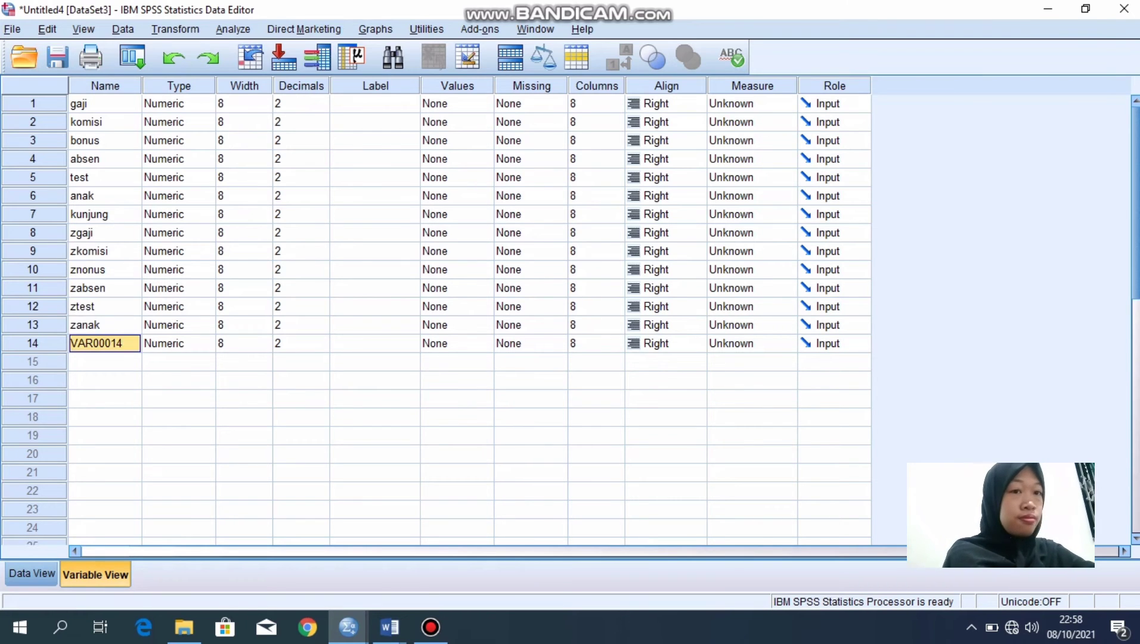
key("BackSpace")
type("zkunjung")
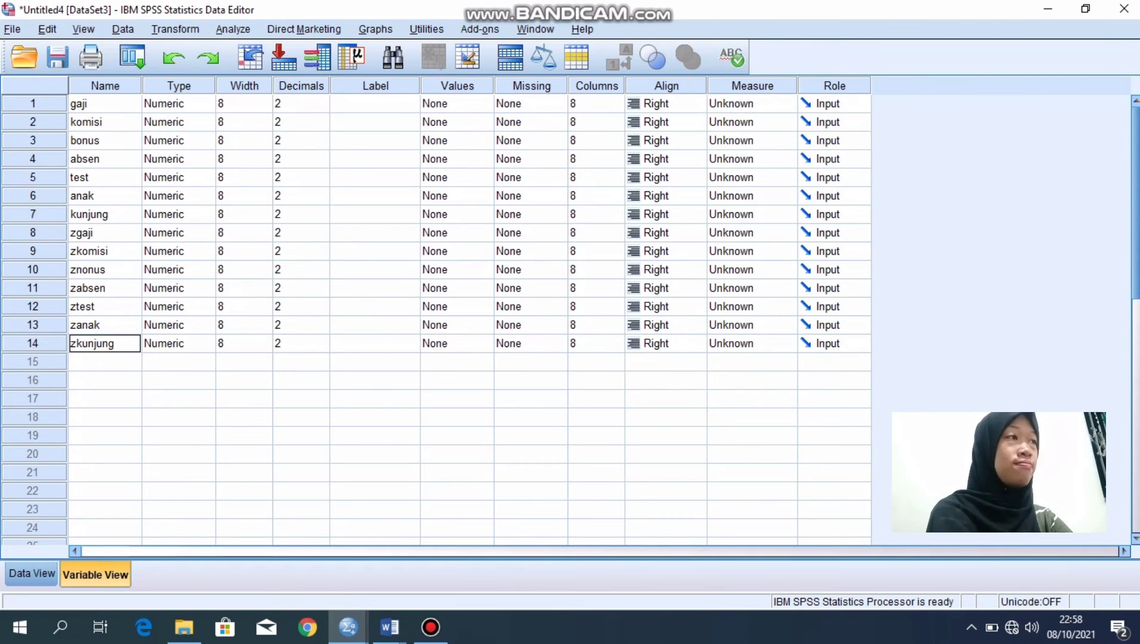
Set the measurement level of gaji, komisi and bonus to Nominal.
left_click(785, 103)
left_click(748, 156)
left_click(786, 122)
left_click(749, 174)
left_click(786, 141)
left_click(749, 192)
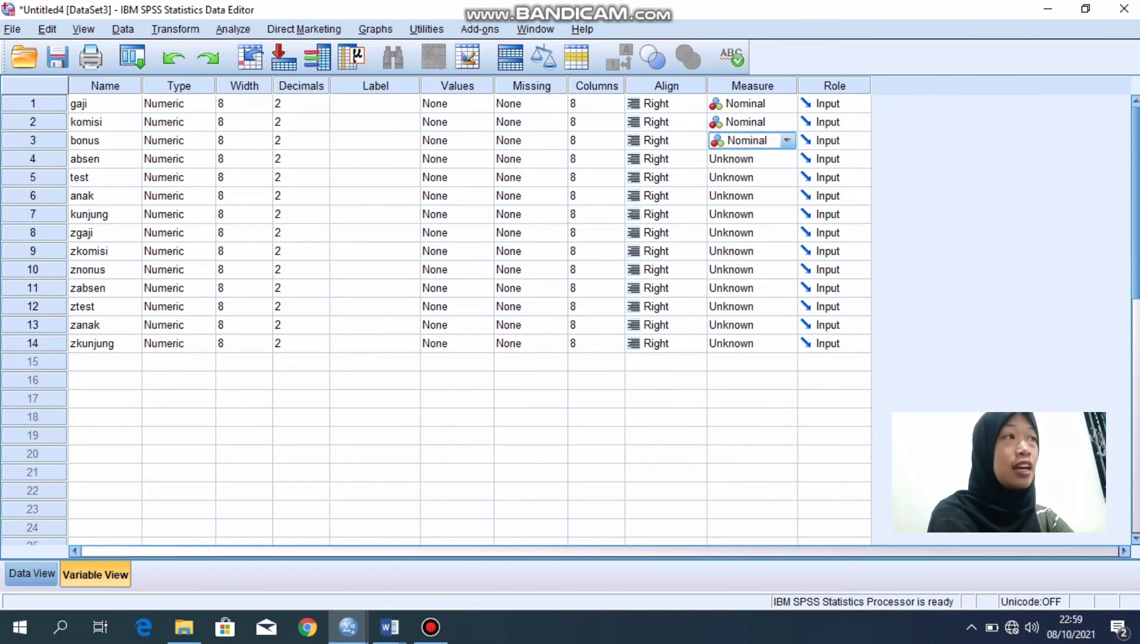
Set the measurement level of absen, test, anak and kunjung to Nominal.
left_click(786, 159)
left_click(748, 212)
left_click(786, 177)
left_click(749, 229)
left_click(785, 197)
left_click(748, 248)
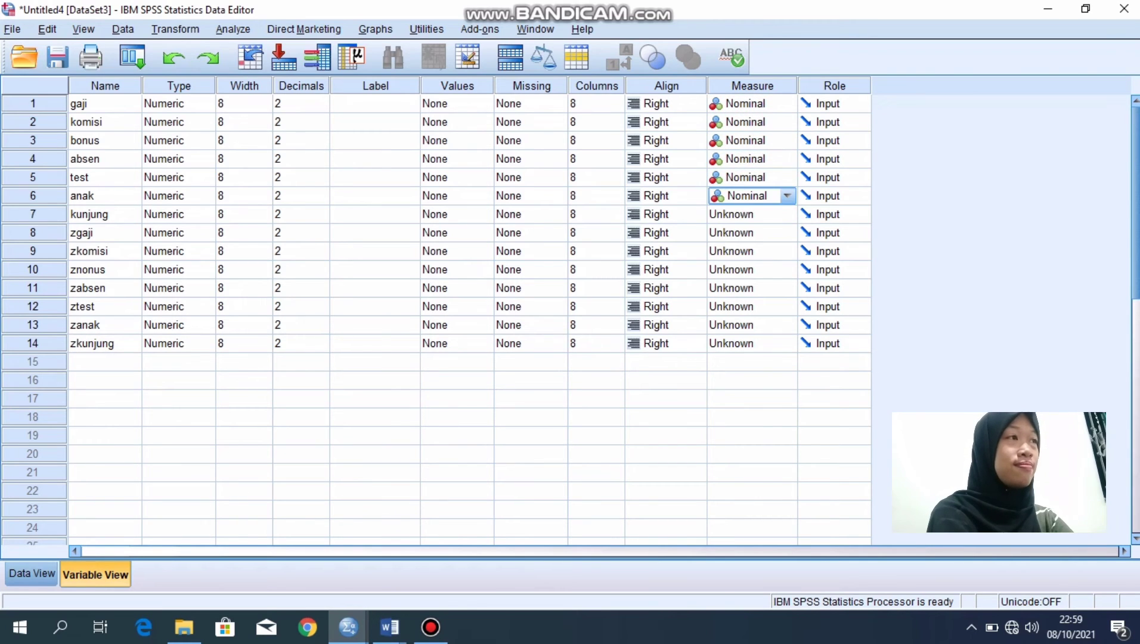
left_click(786, 215)
left_click(749, 267)
Set the measurement level of zgaji, zkomisi and the tenth variable to Nominal.
left_click(786, 233)
left_click(749, 285)
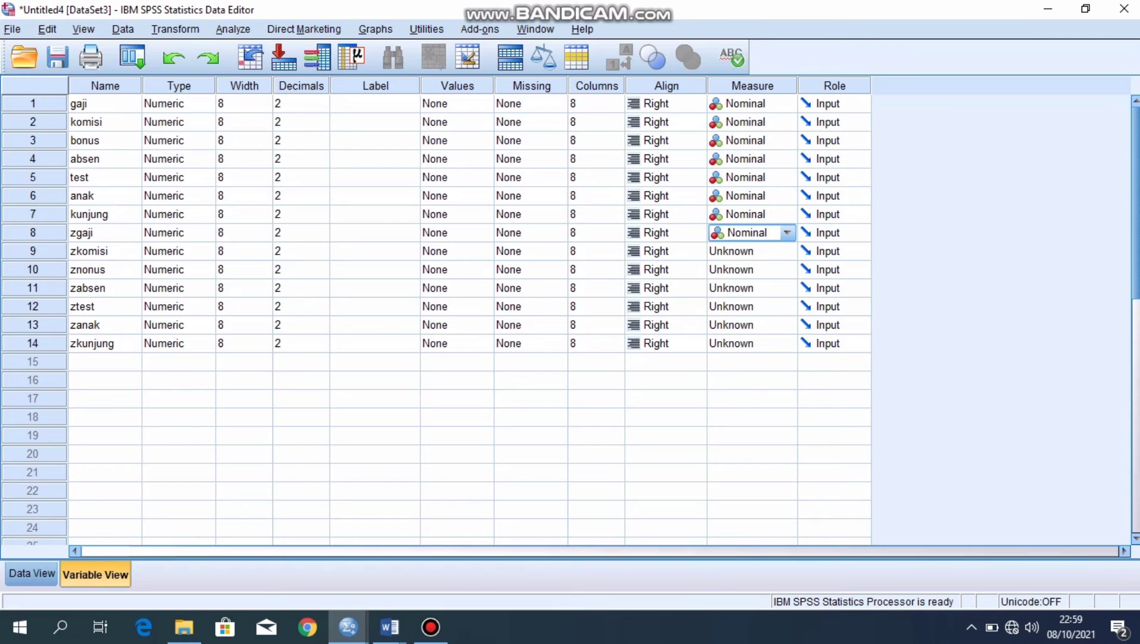
left_click(786, 252)
left_click(749, 304)
left_click(751, 270)
left_click(786, 271)
left_click(775, 323)
left_click(786, 325)
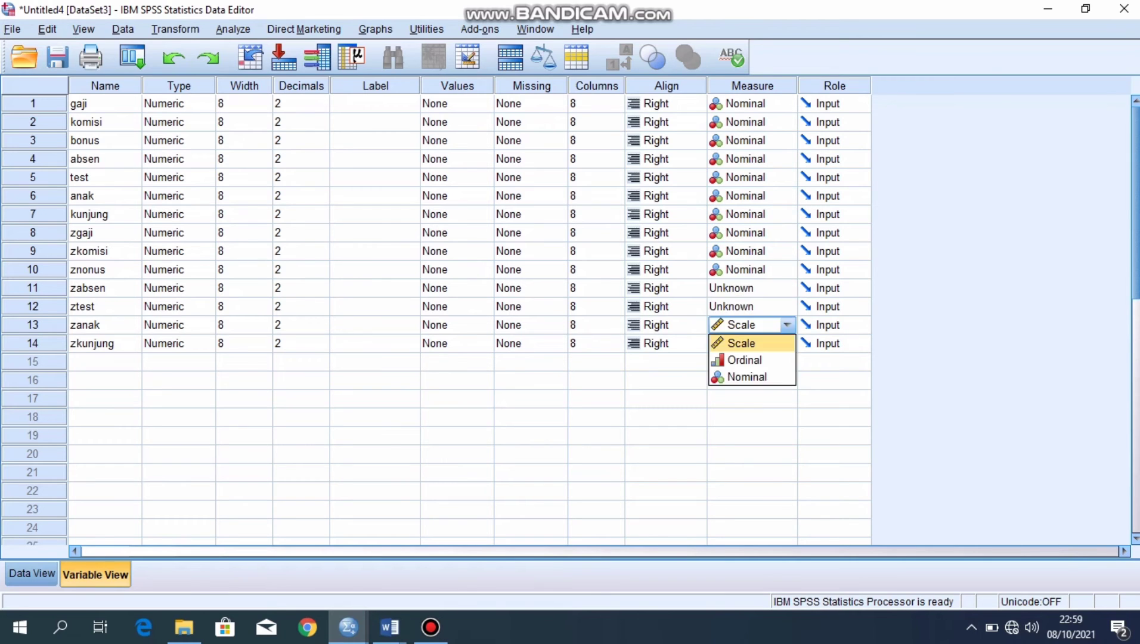
left_click(786, 270)
left_click(775, 288)
left_click(786, 271)
left_click(775, 322)
Set the measurement level of zabsen, ztest, zanak and zkunjung to Nominal.
left_click(786, 289)
left_click(749, 340)
left_click(775, 306)
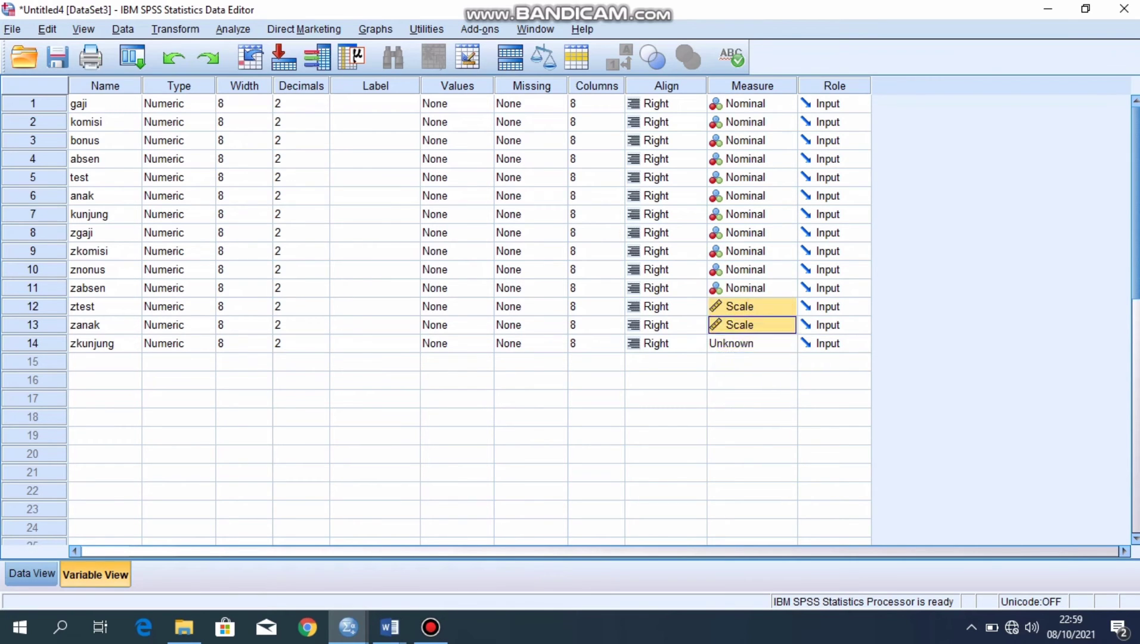
left_click(786, 307)
left_click(749, 358)
left_click(786, 325)
left_click(749, 376)
left_click(751, 361)
left_click(786, 343)
left_click(749, 396)
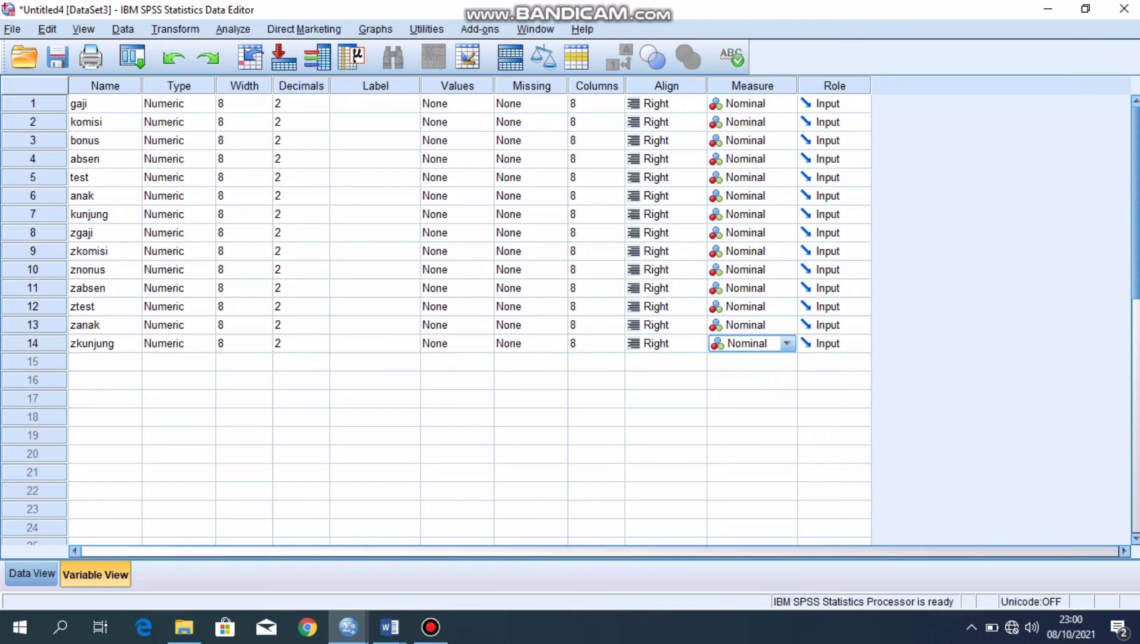
left_click(31, 574)
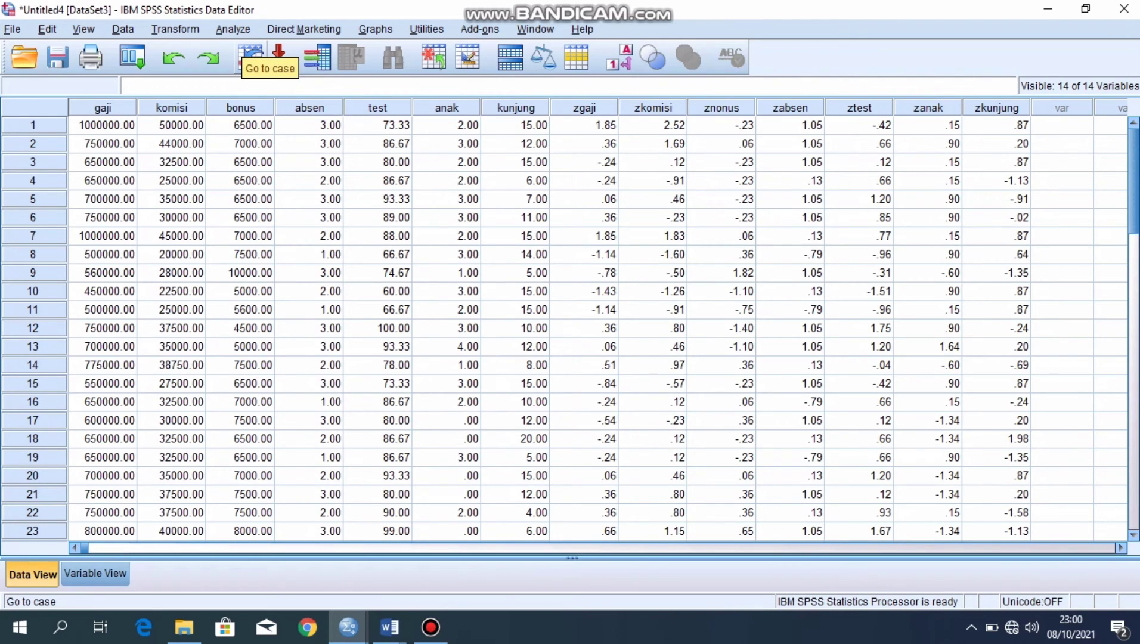
key("alt+a")
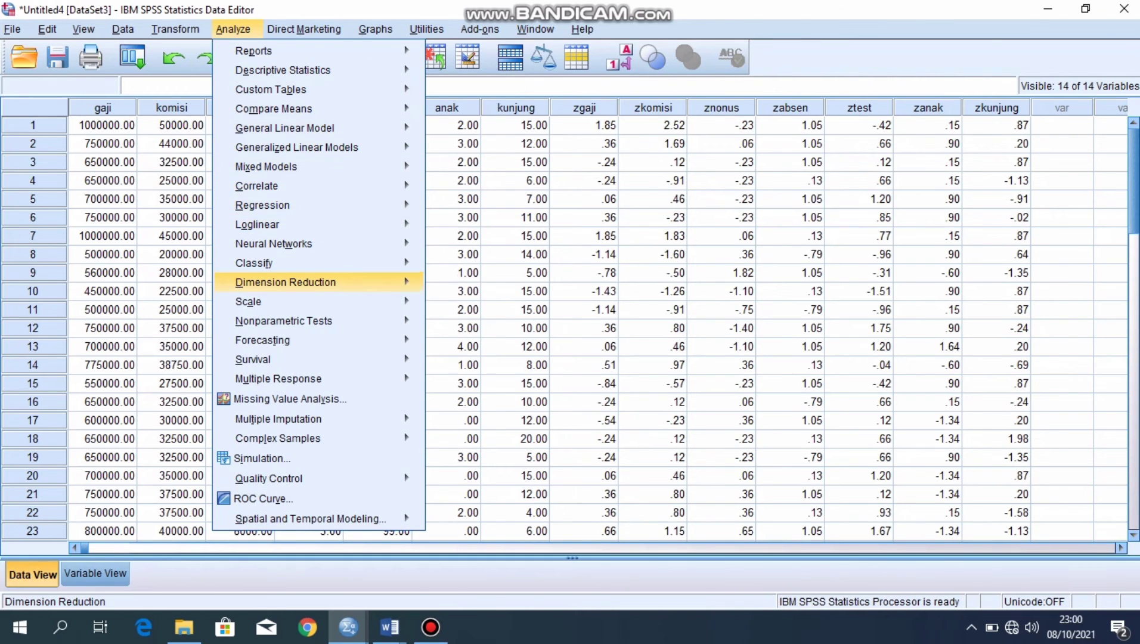
mouse_move(286, 282)
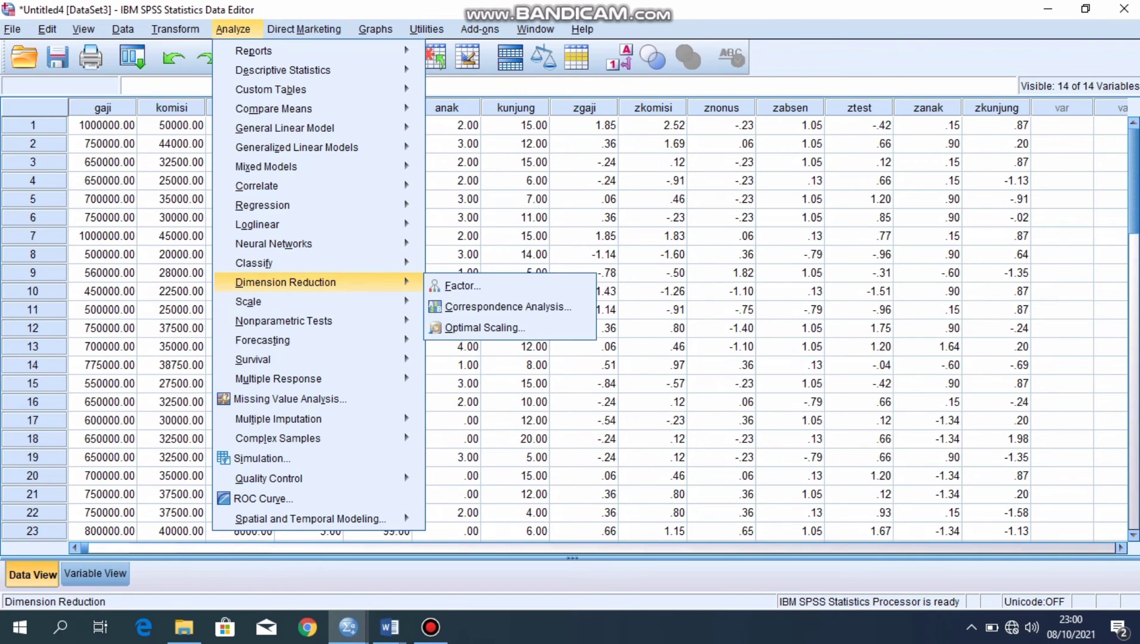
key("Return")
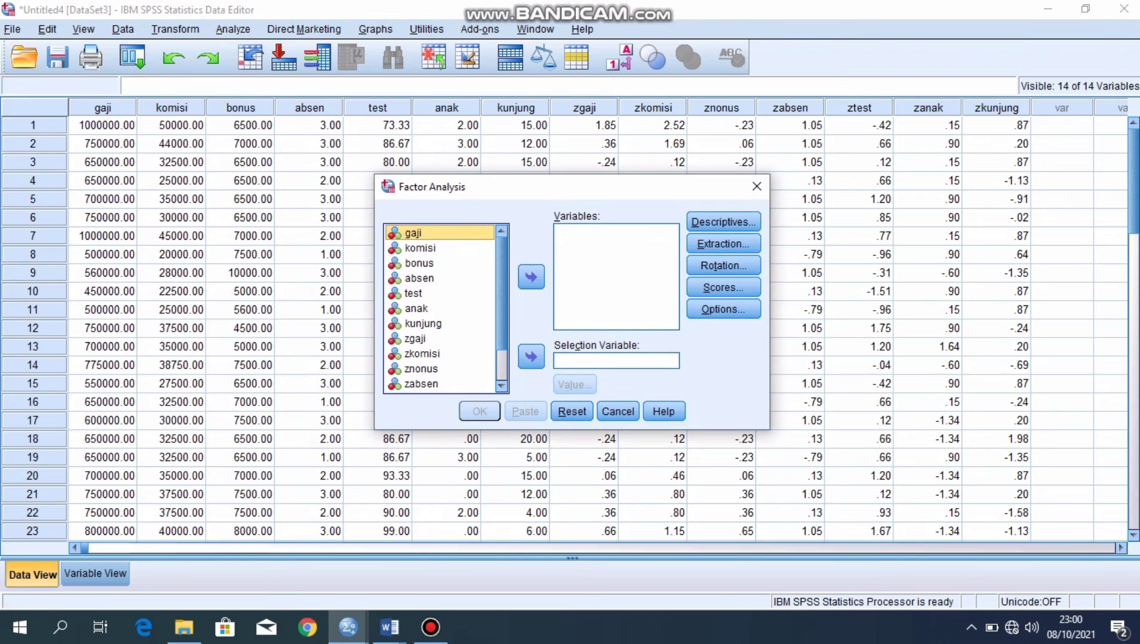
scroll(441, 309, "down", 3)
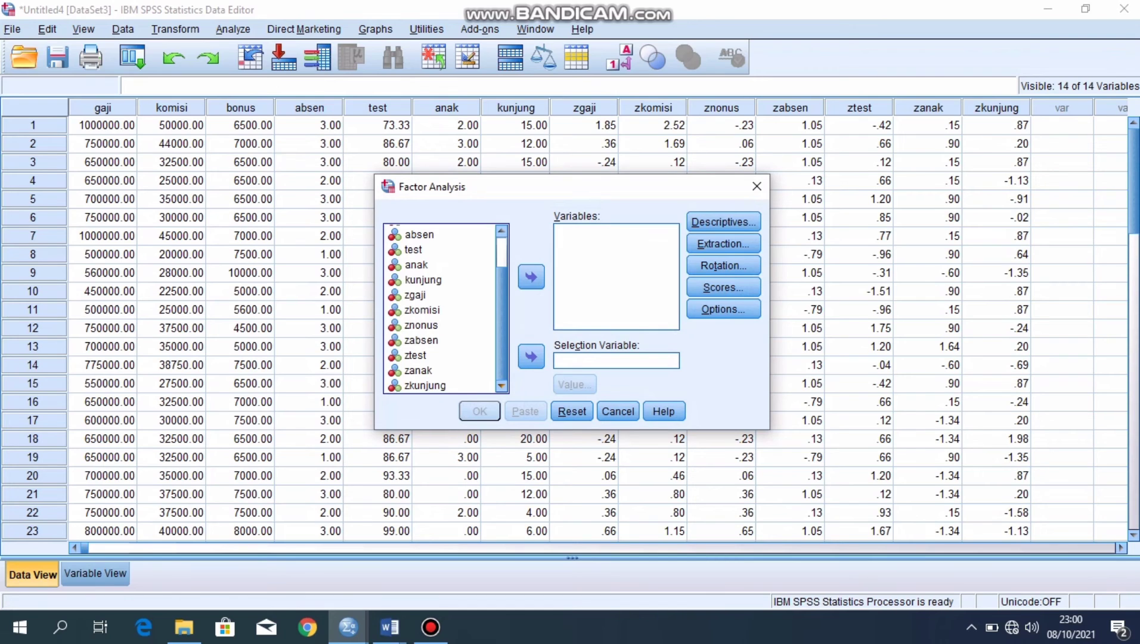
left_click(415, 294)
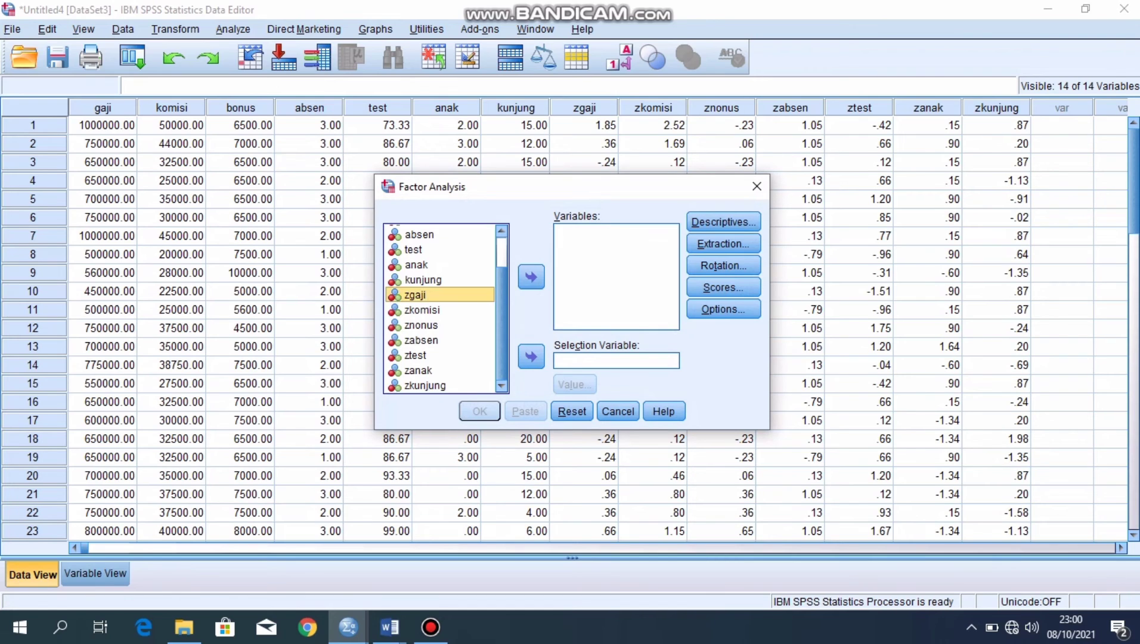
left_click(531, 277)
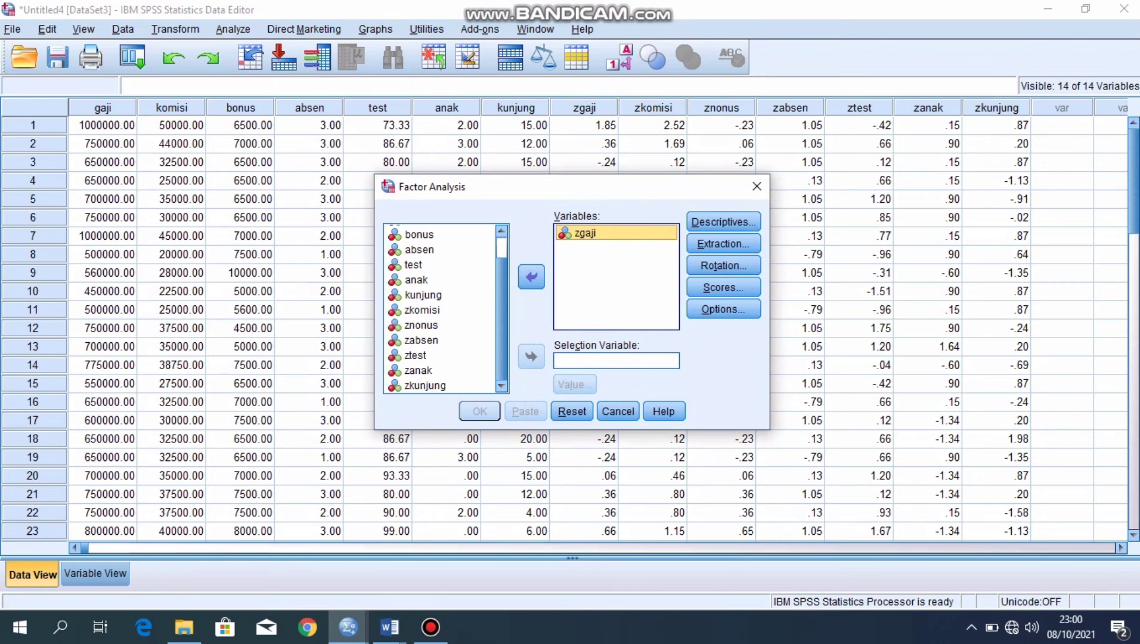
left_click(421, 325)
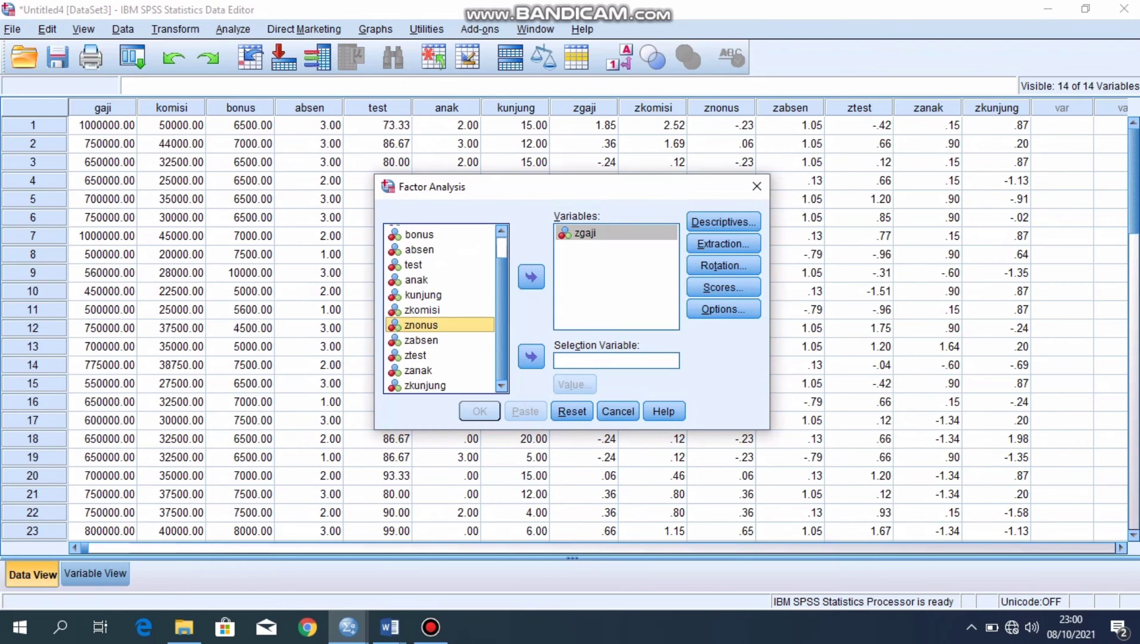
left_click(422, 310)
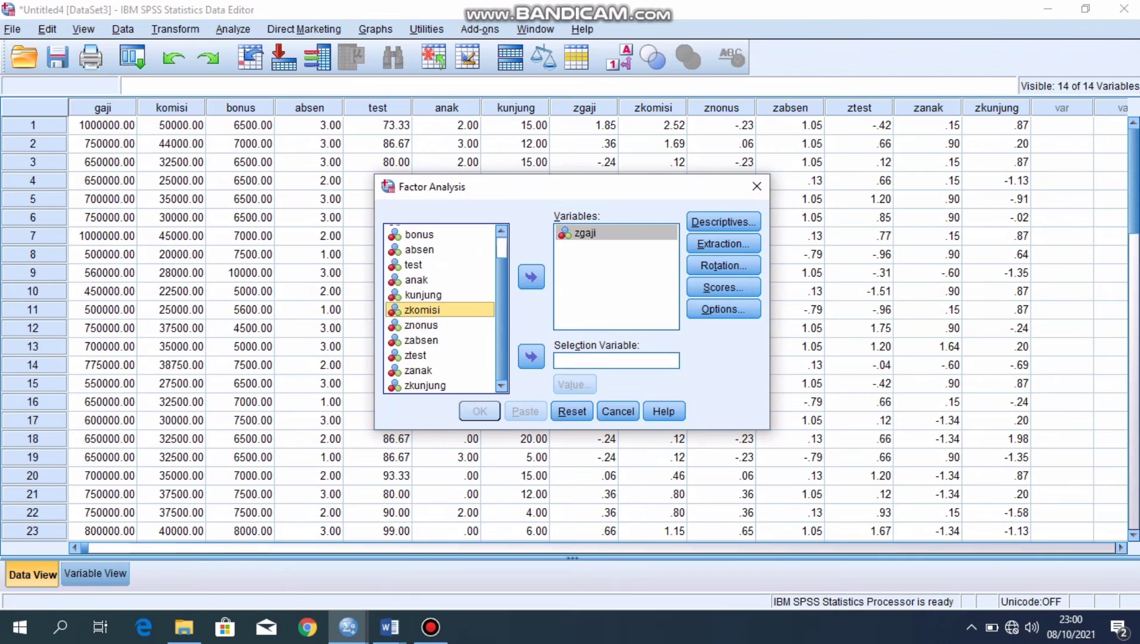
left_click(531, 277)
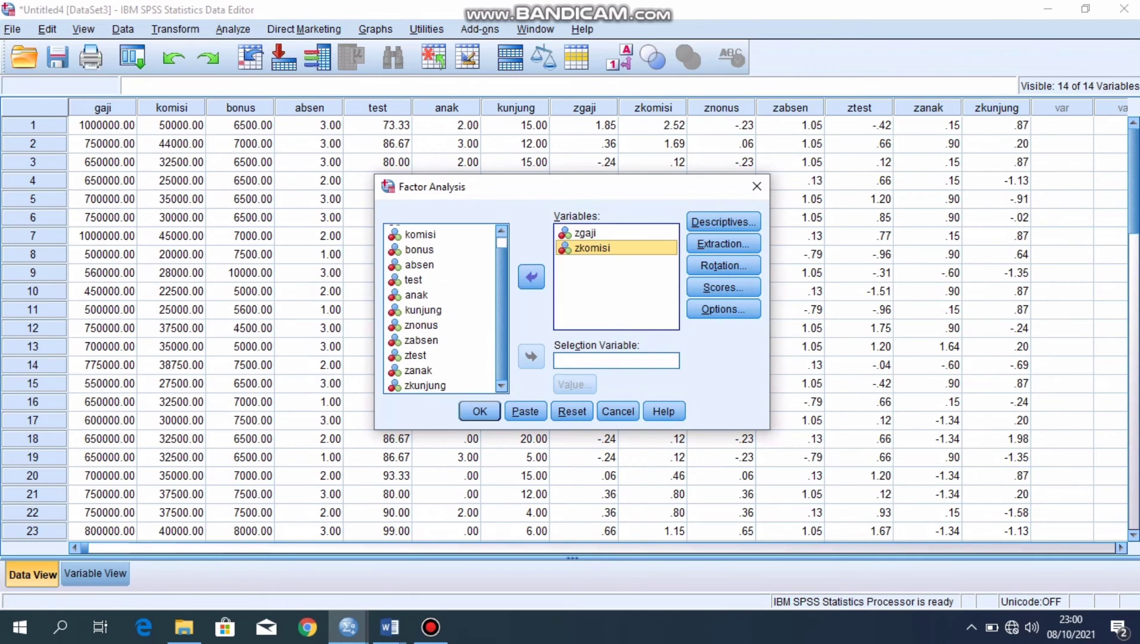
left_click(421, 325)
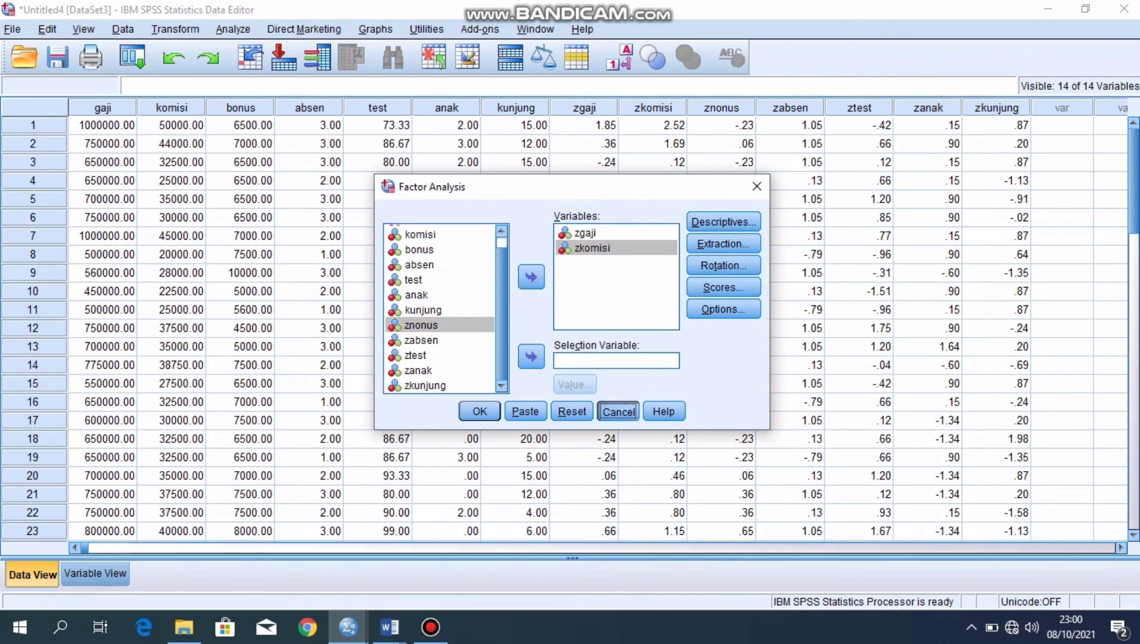
left_click(618, 410)
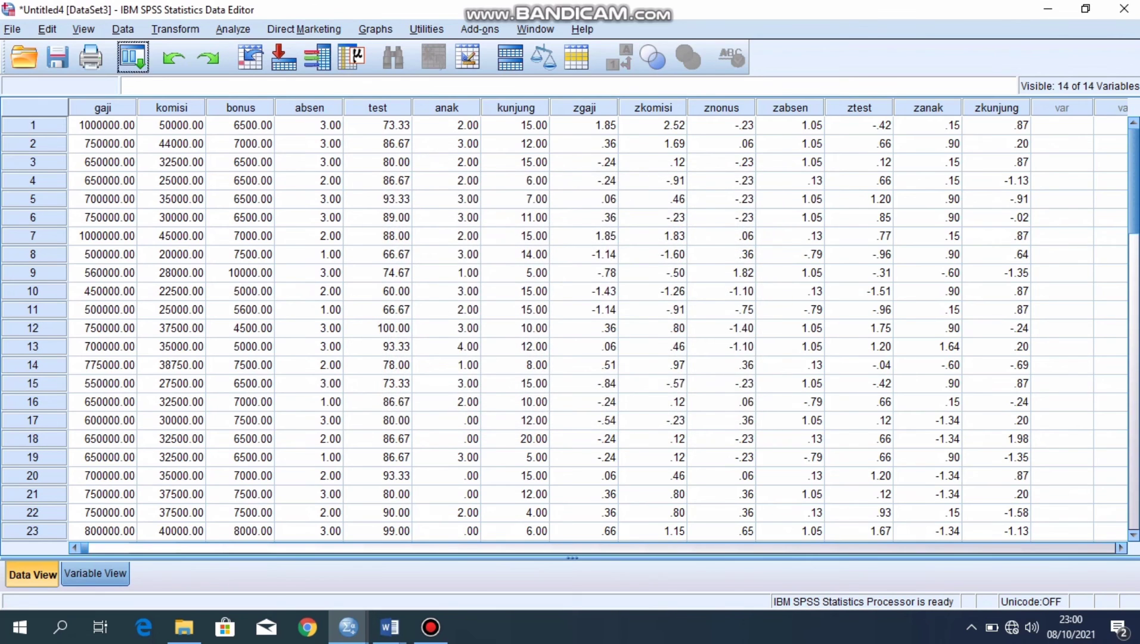
Correct the misspelled name of the tenth variable to zbonus.
left_click(96, 574)
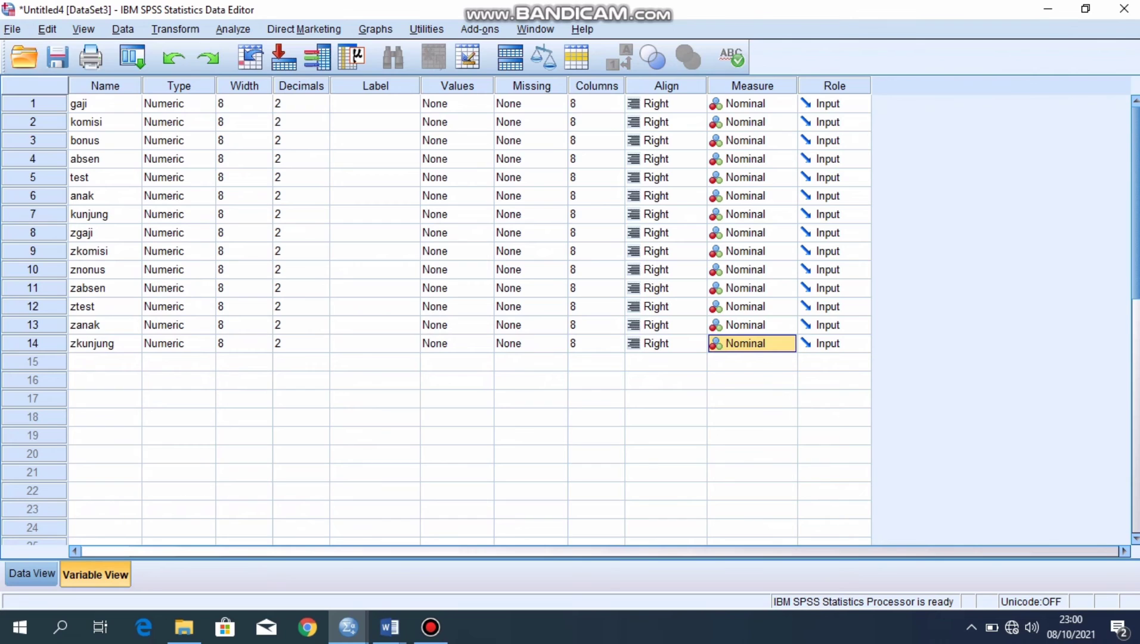
left_click(105, 270)
key("BackSpace")
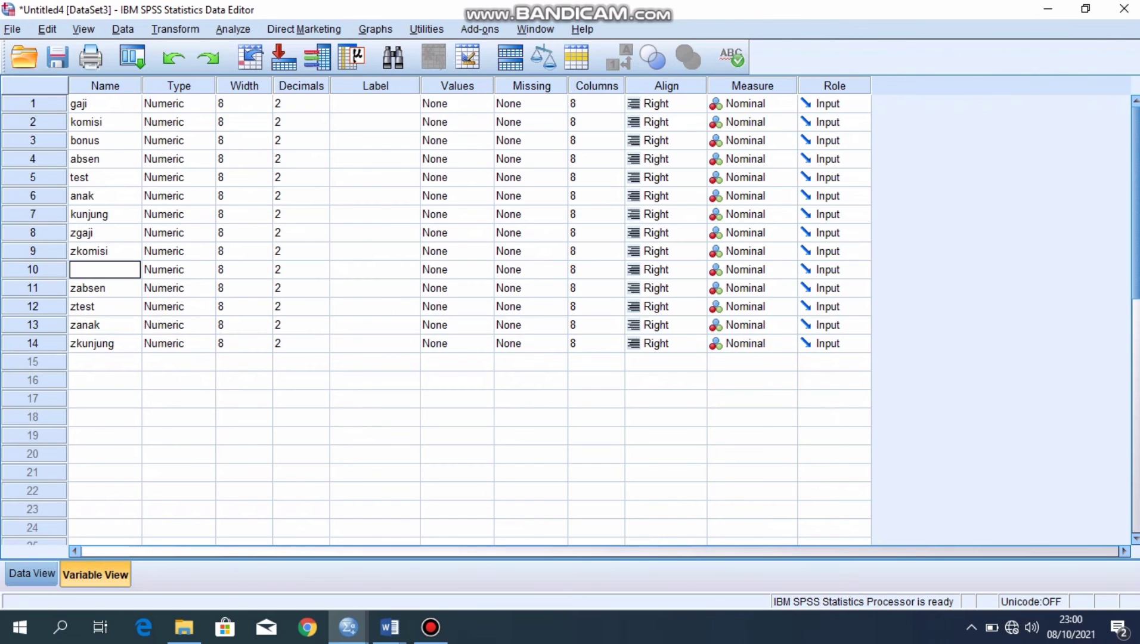
type("zbonus")
Start a Factor analysis on the dataset and add zgaji and zkomisi to its analysis variables.
left_click(32, 574)
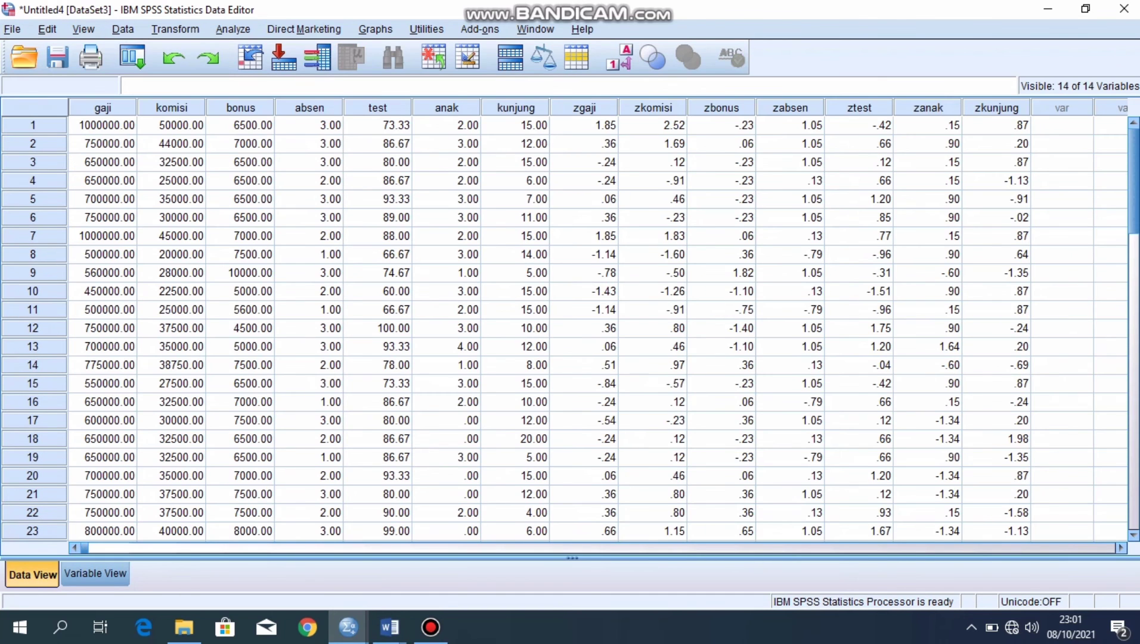
left_click(233, 29)
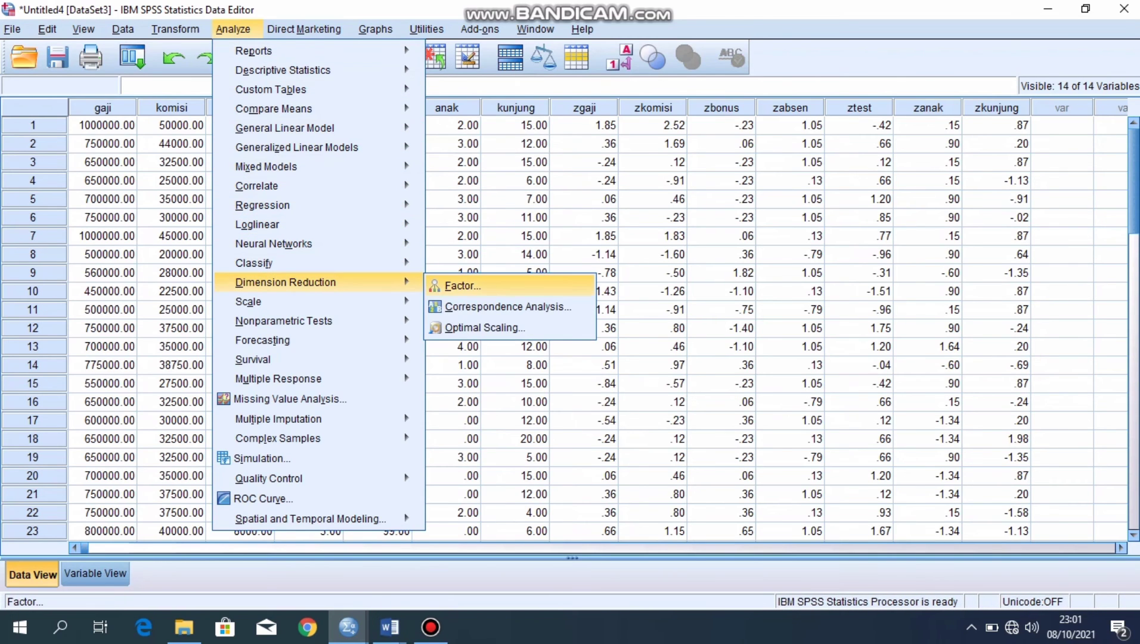
left_click(459, 286)
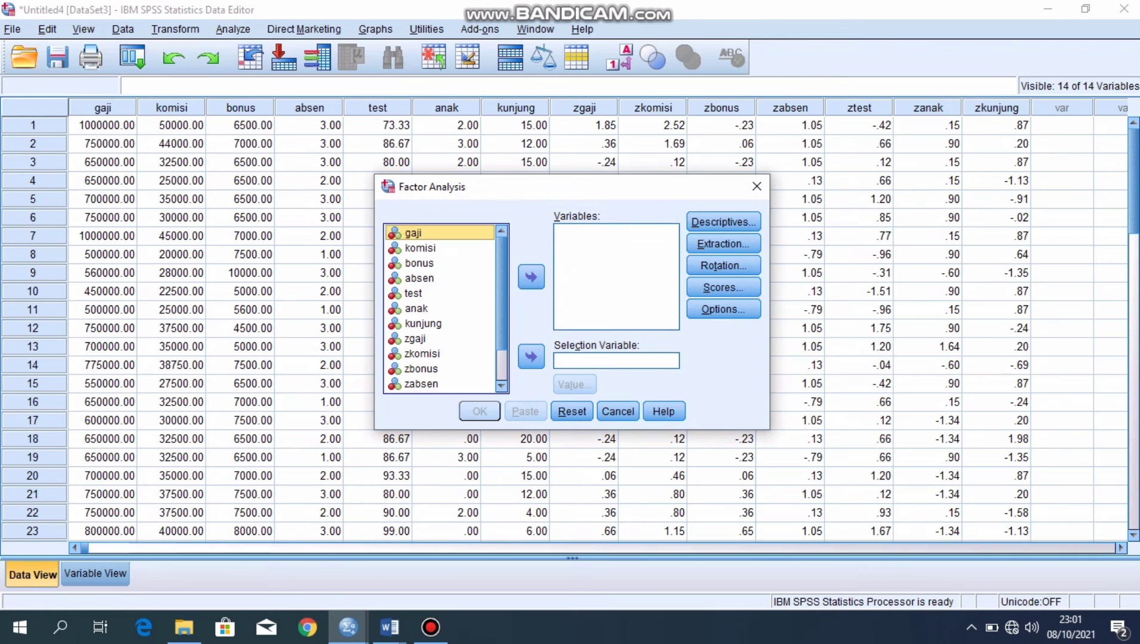
left_click(415, 338)
left_click(531, 276)
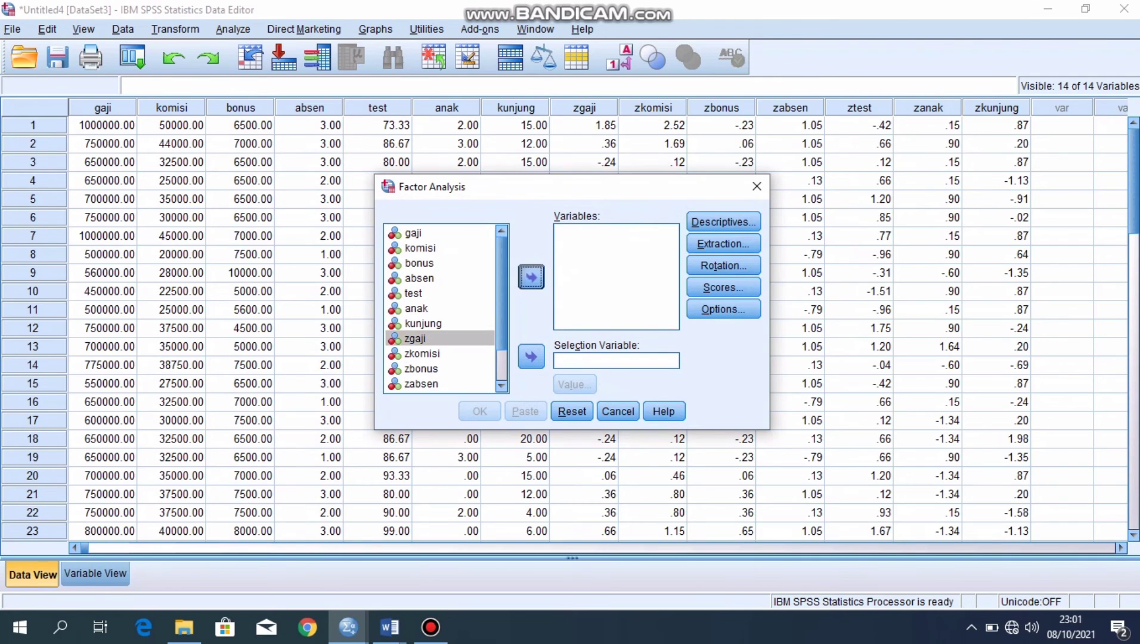
scroll(439, 308, "down", 1)
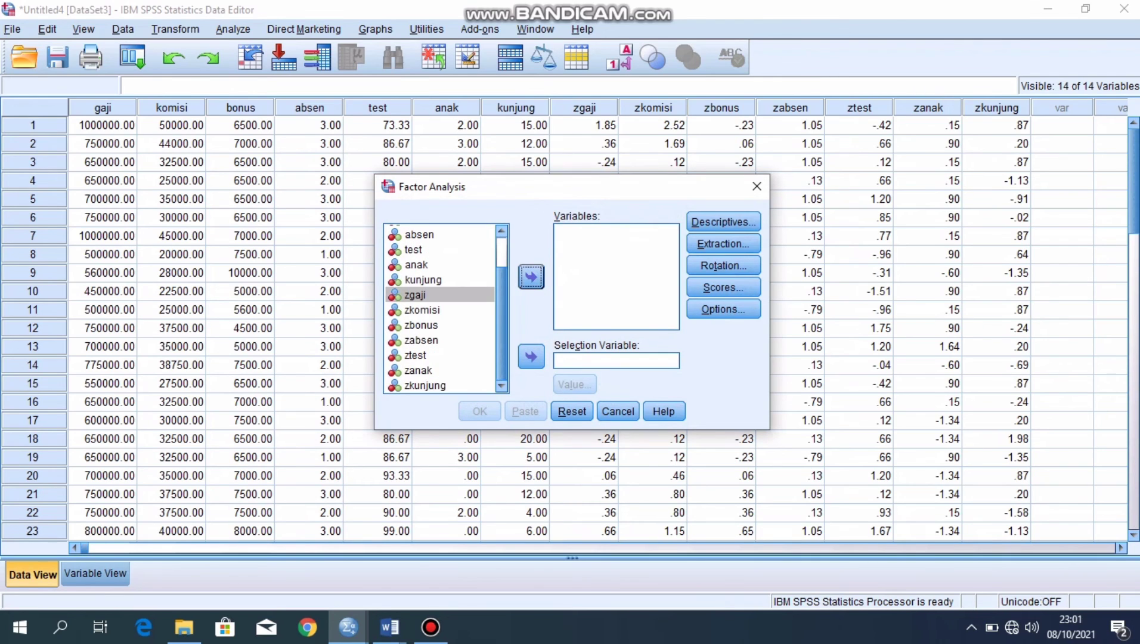
left_click(532, 276)
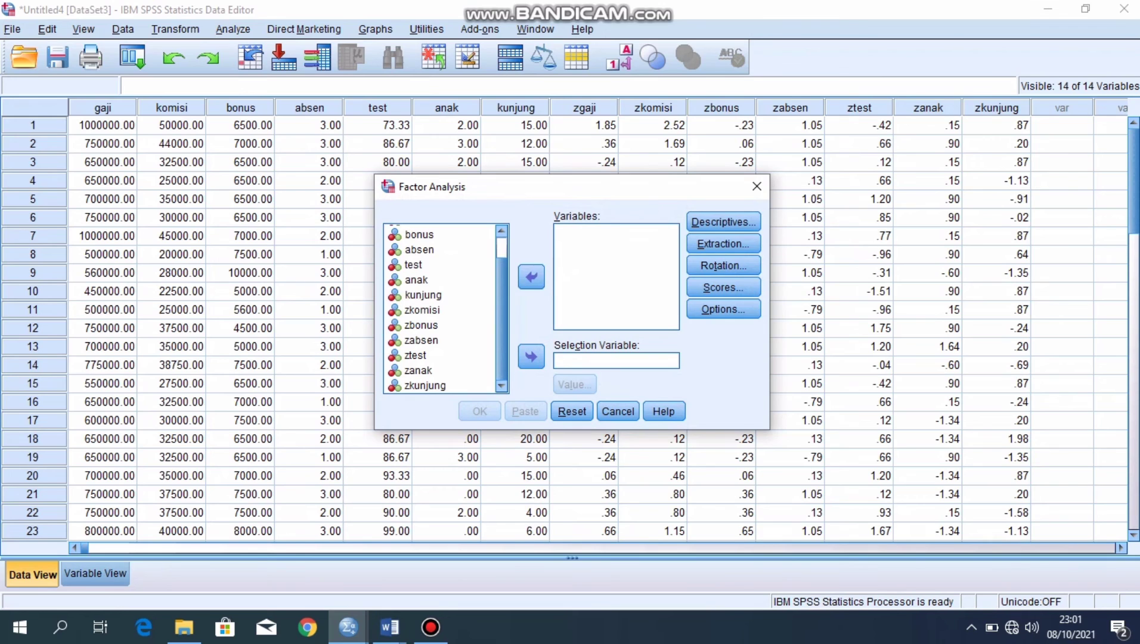
left_click(422, 310)
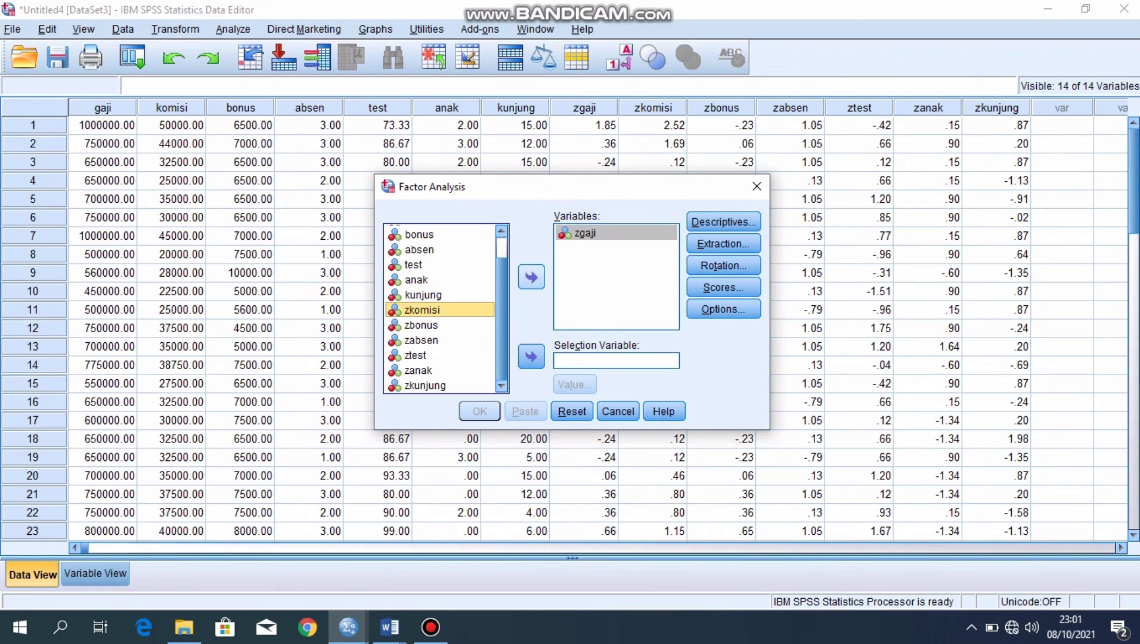
left_click(531, 277)
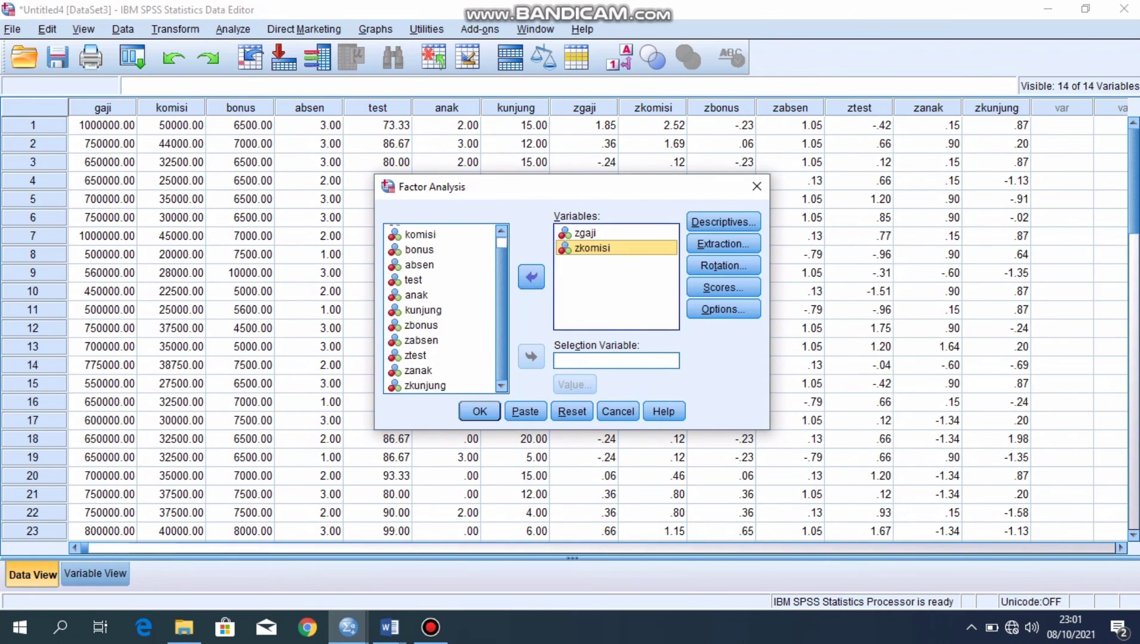
Add zbonus, zabsen and ztest to the factor analysis variables.
left_click(423, 325)
left_click(531, 276)
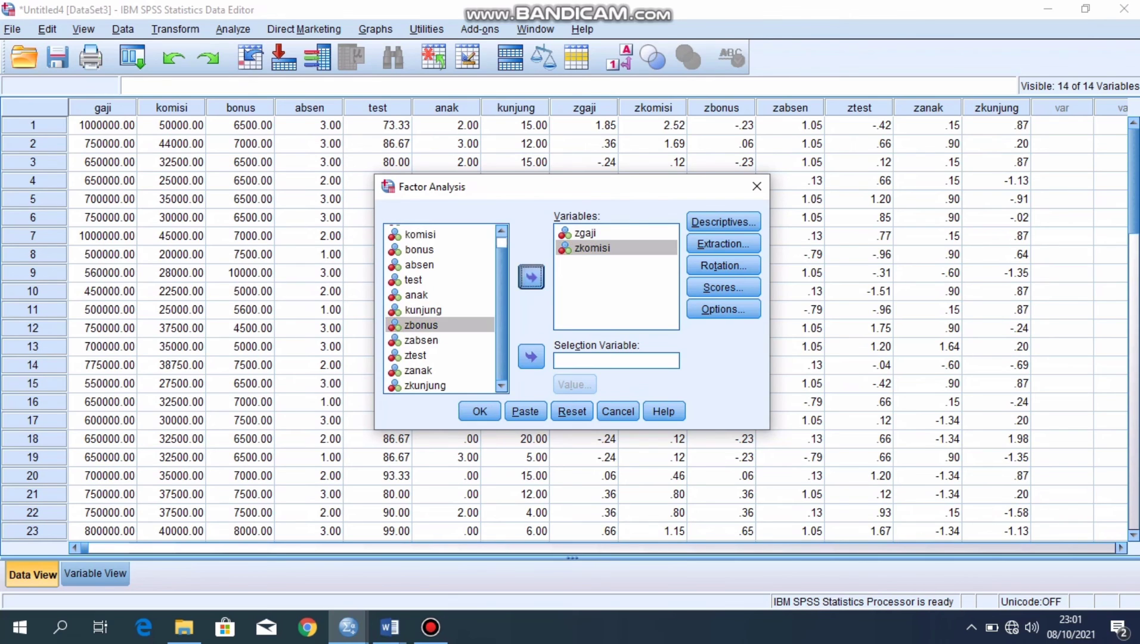
left_click(421, 338)
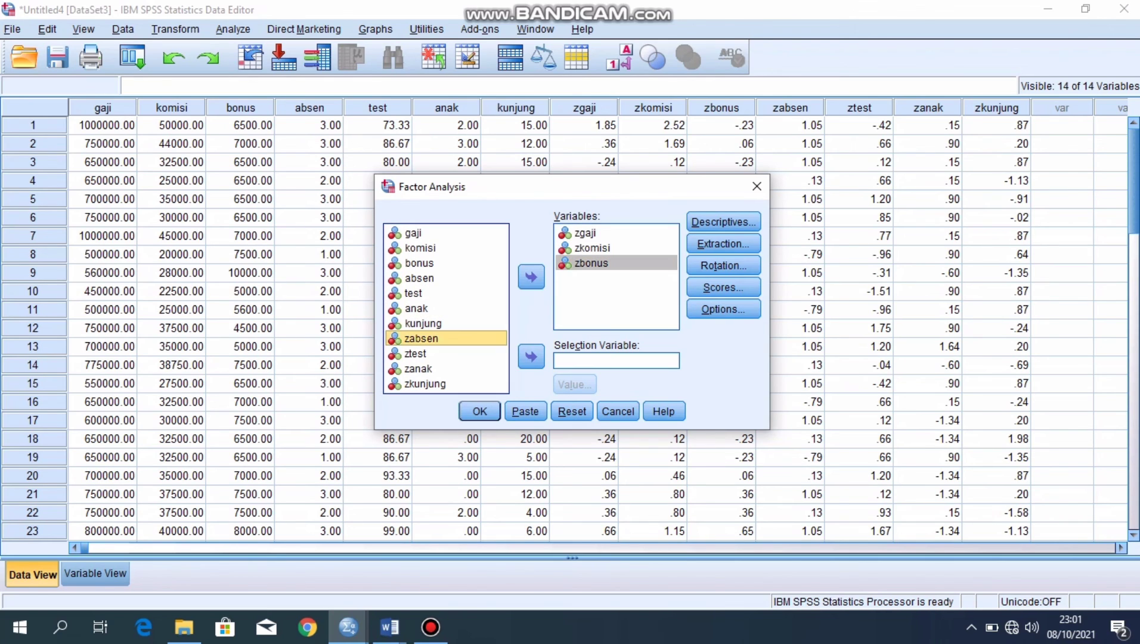
left_click(531, 277)
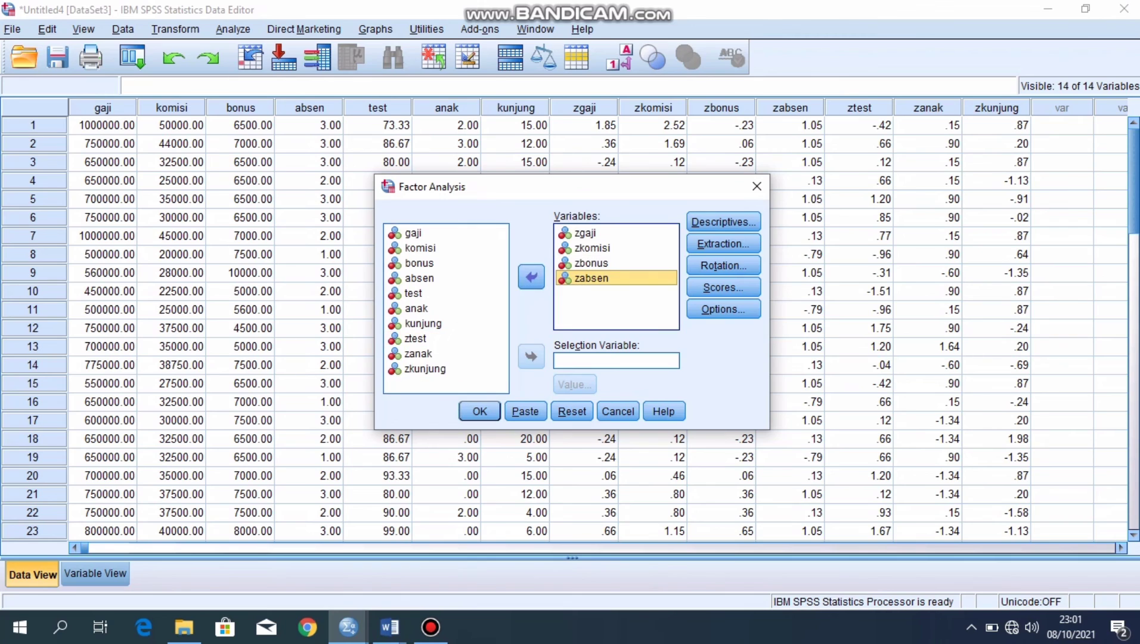
left_click(416, 338)
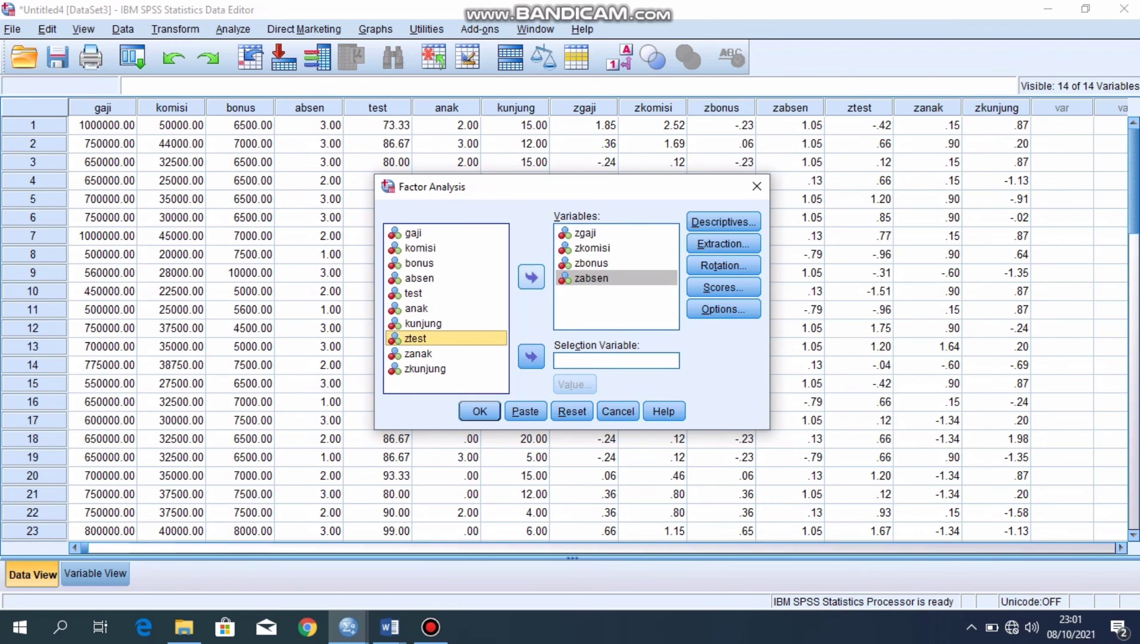
left_click(531, 277)
Add zanak and zkunjung to the factor analysis variables.
left_click(425, 354)
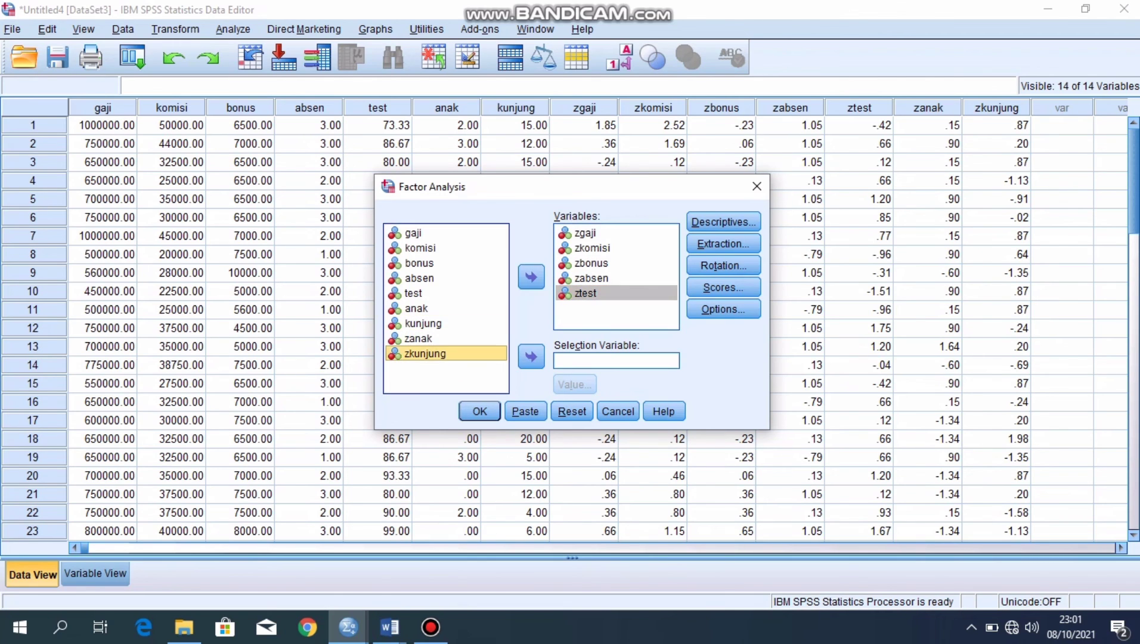
left_click(418, 338)
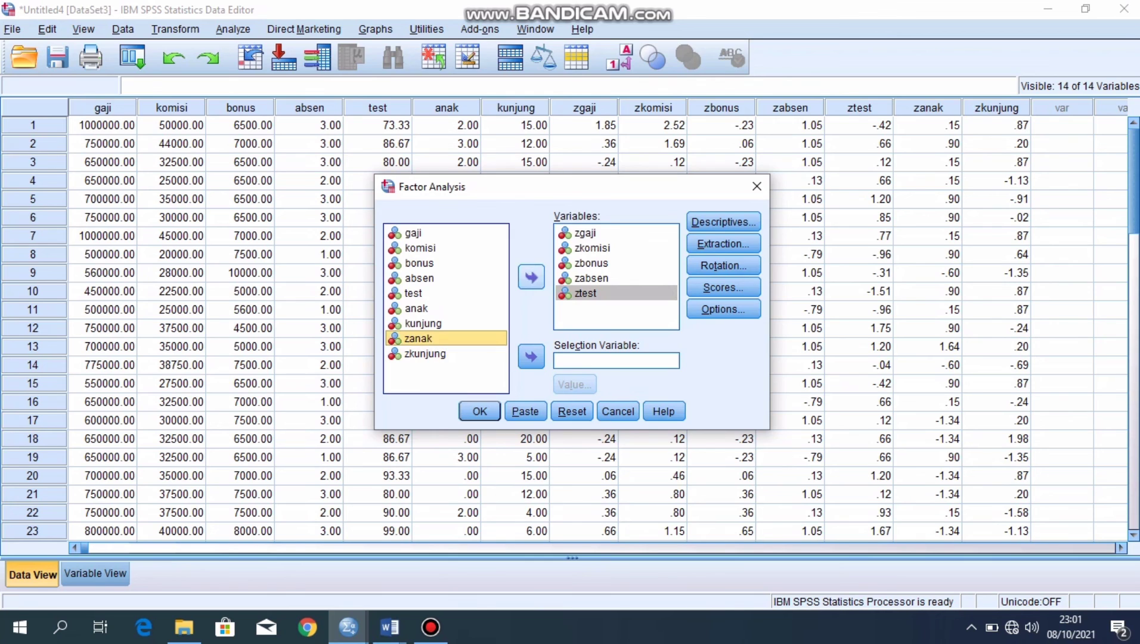
left_click(531, 277)
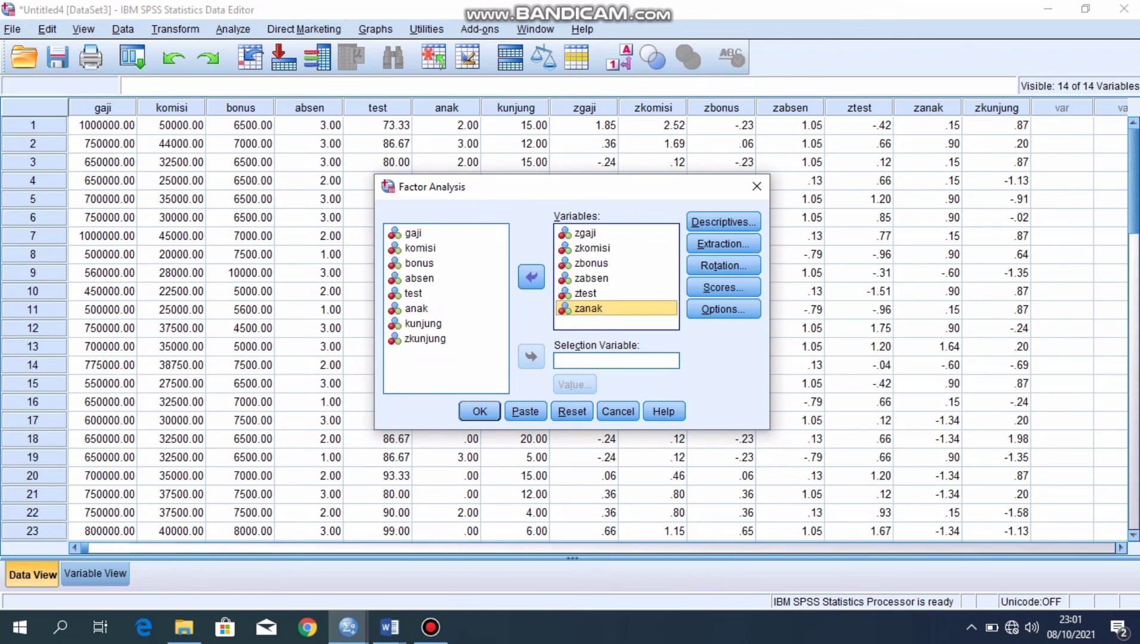
left_click(426, 338)
left_click(531, 276)
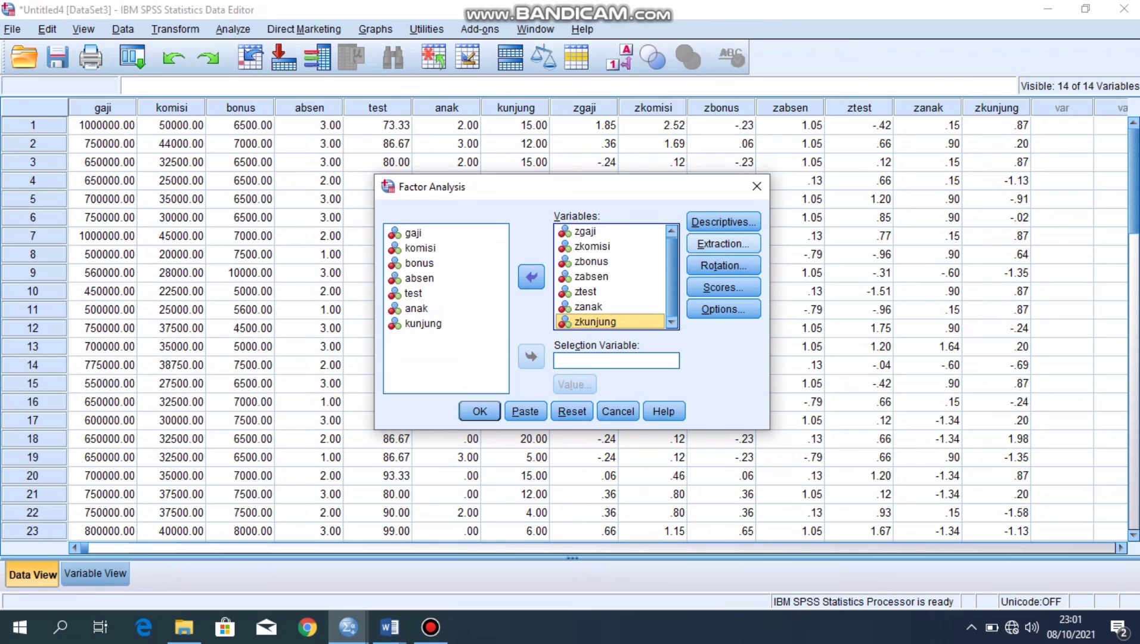
Enable KMO and Bartlett's test of sphericity and the Anti-image matrix in the descriptives, and run the factor analysis.
left_click(724, 222)
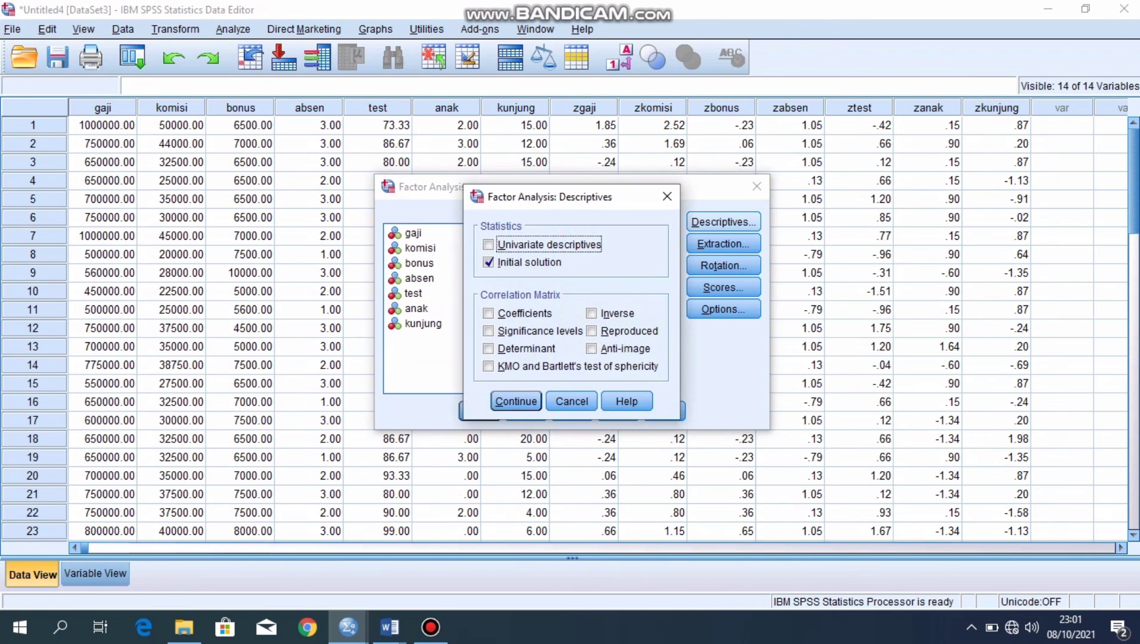
left_click(489, 366)
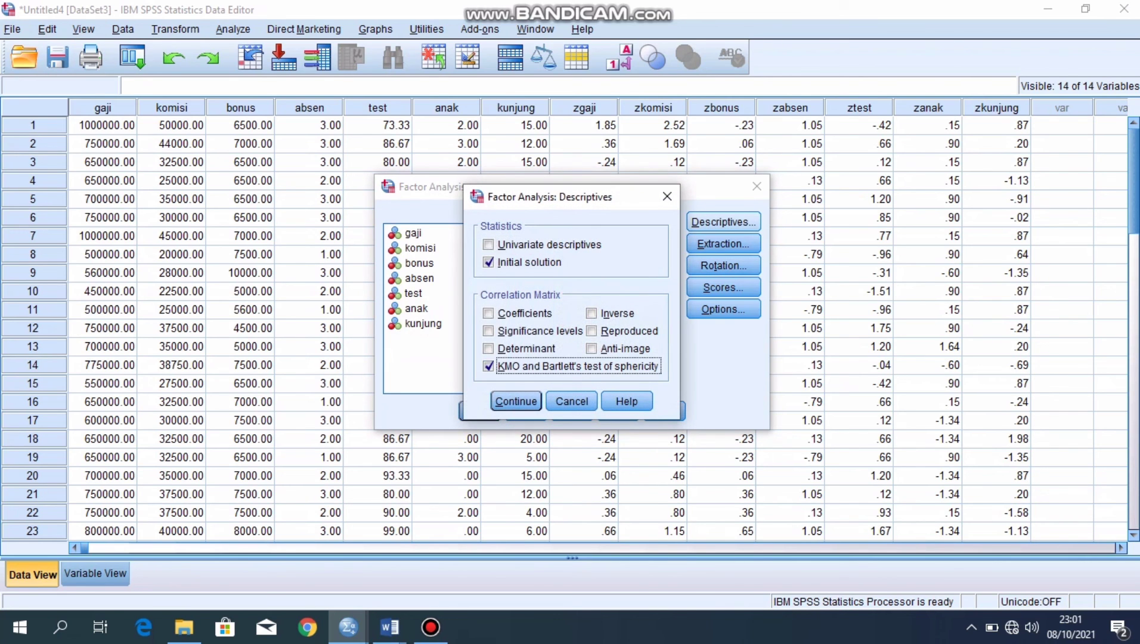
left_click(592, 348)
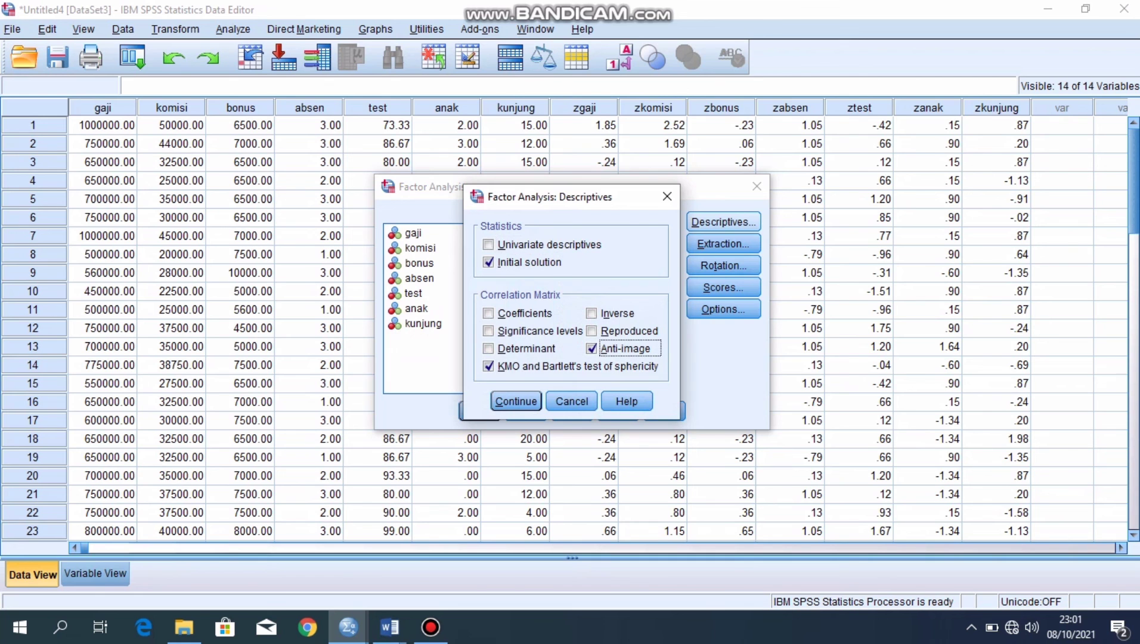
left_click(517, 402)
left_click(479, 411)
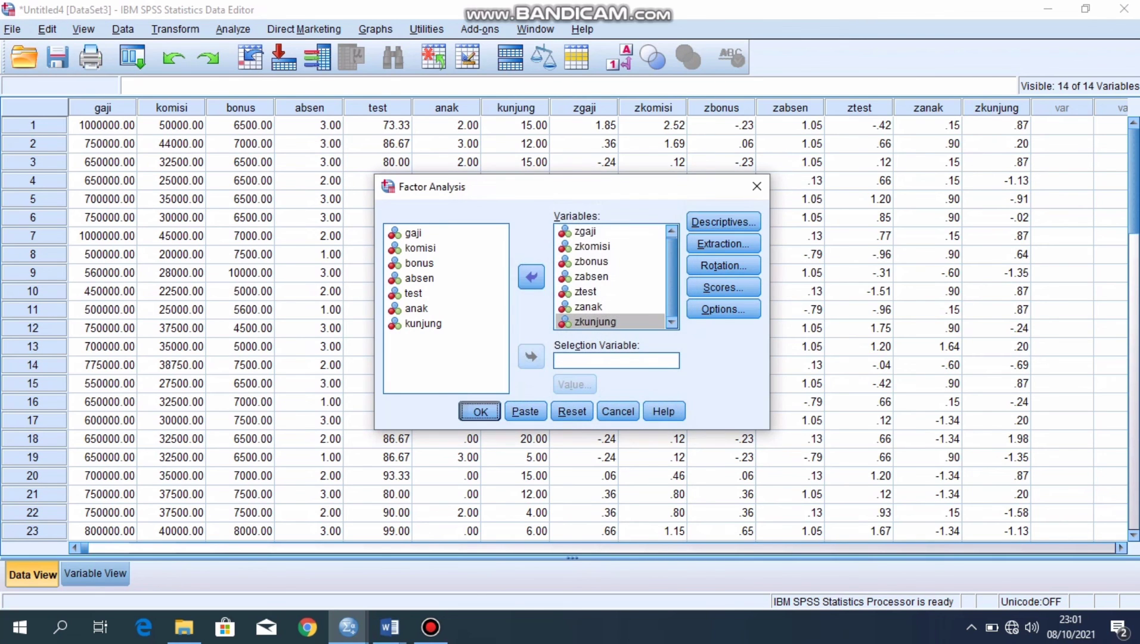